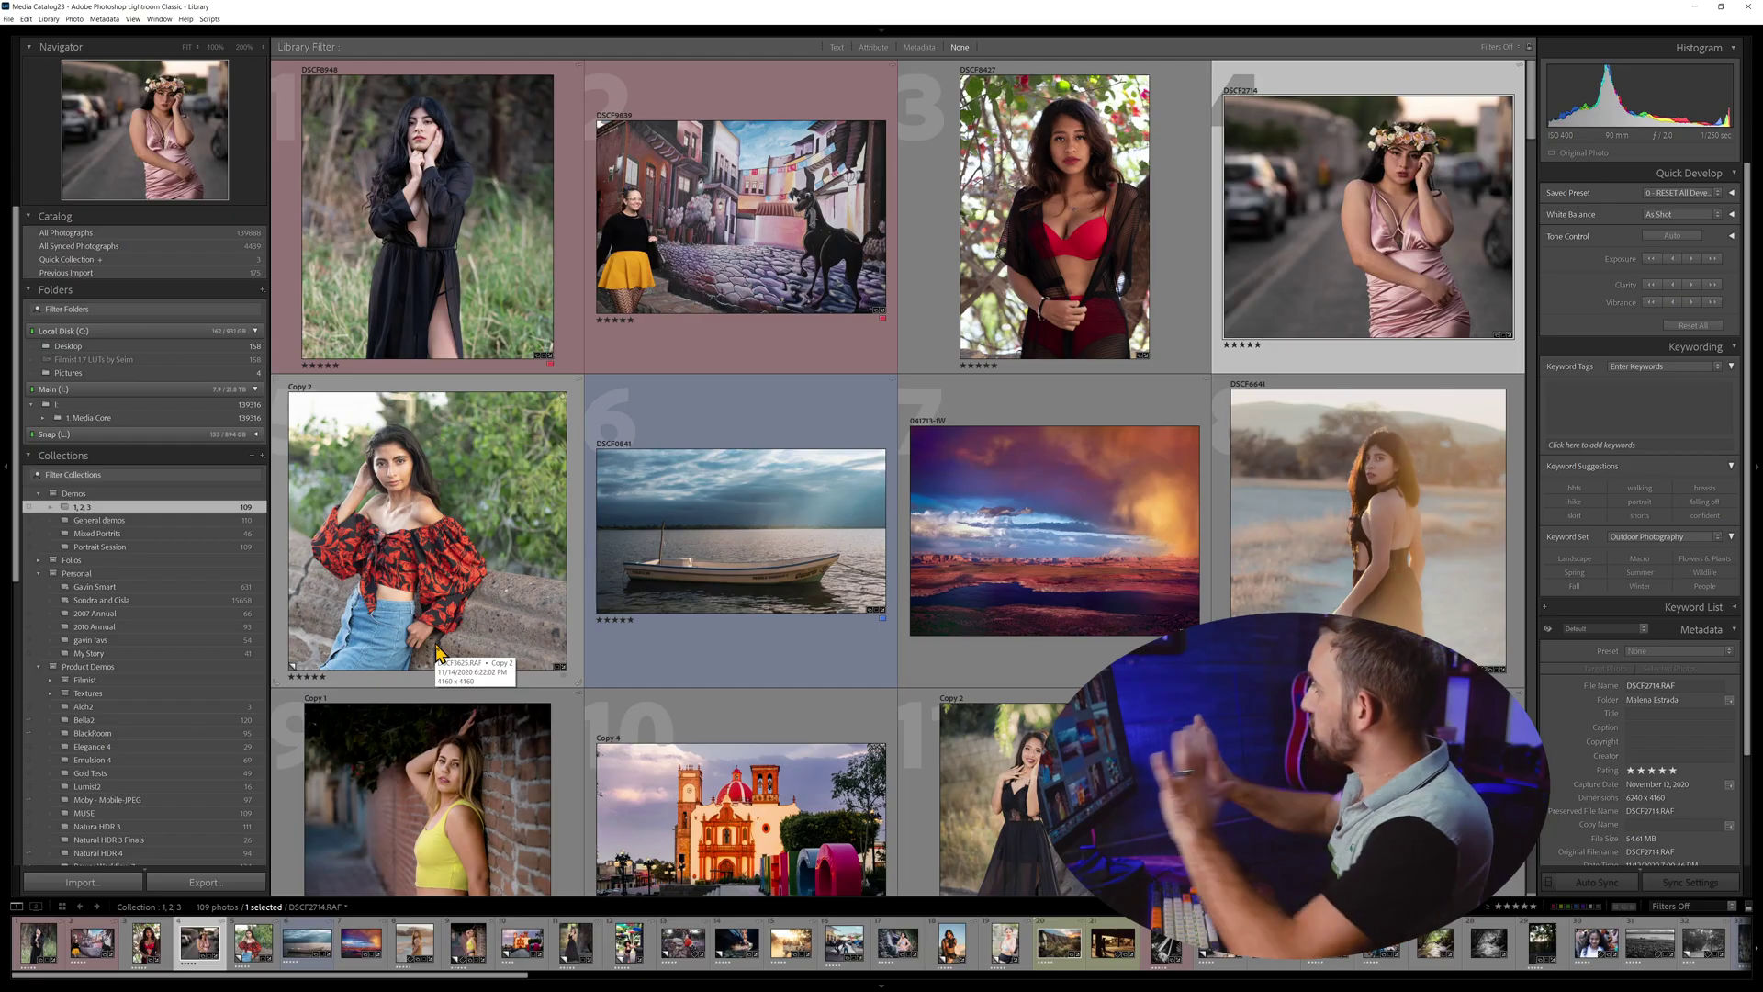
Open the DSCF8427 thumbnail from the Library grid in Loupe view
double_click(1092, 195)
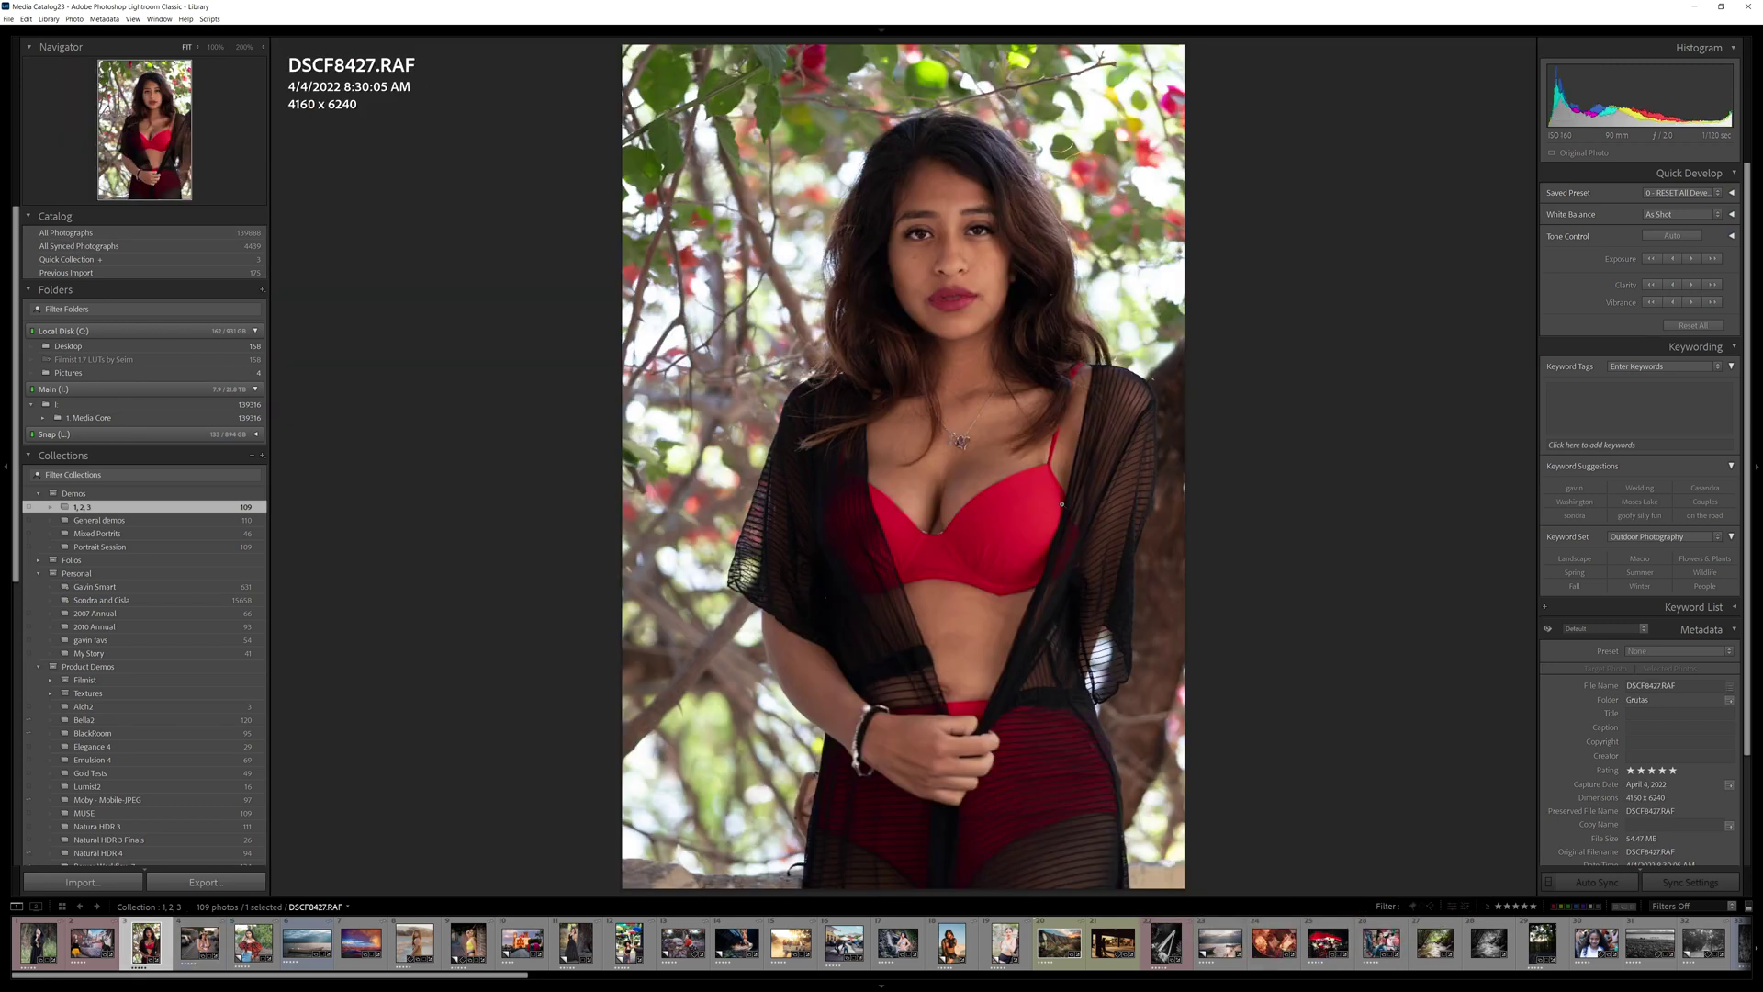
In Develop, apply the Filmist Kodak PORTRA 400 Gen 2 preset with exposure near +0.29
key(d)
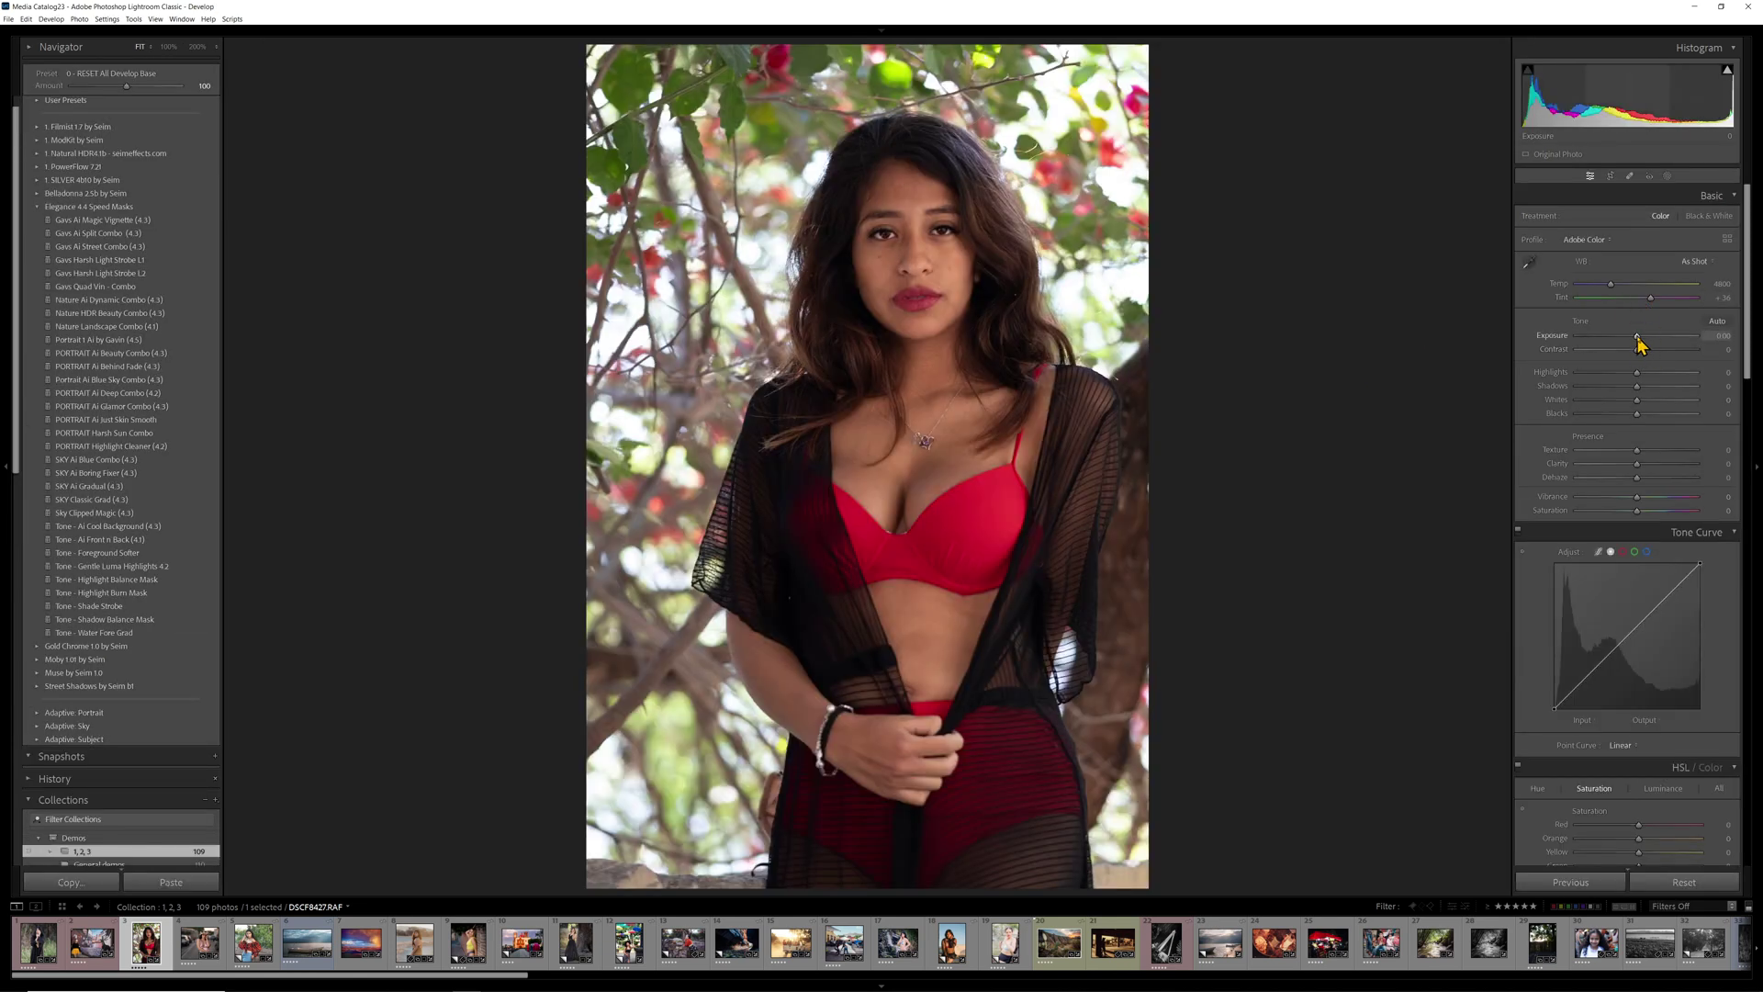
drag(1640, 345, 1644, 343)
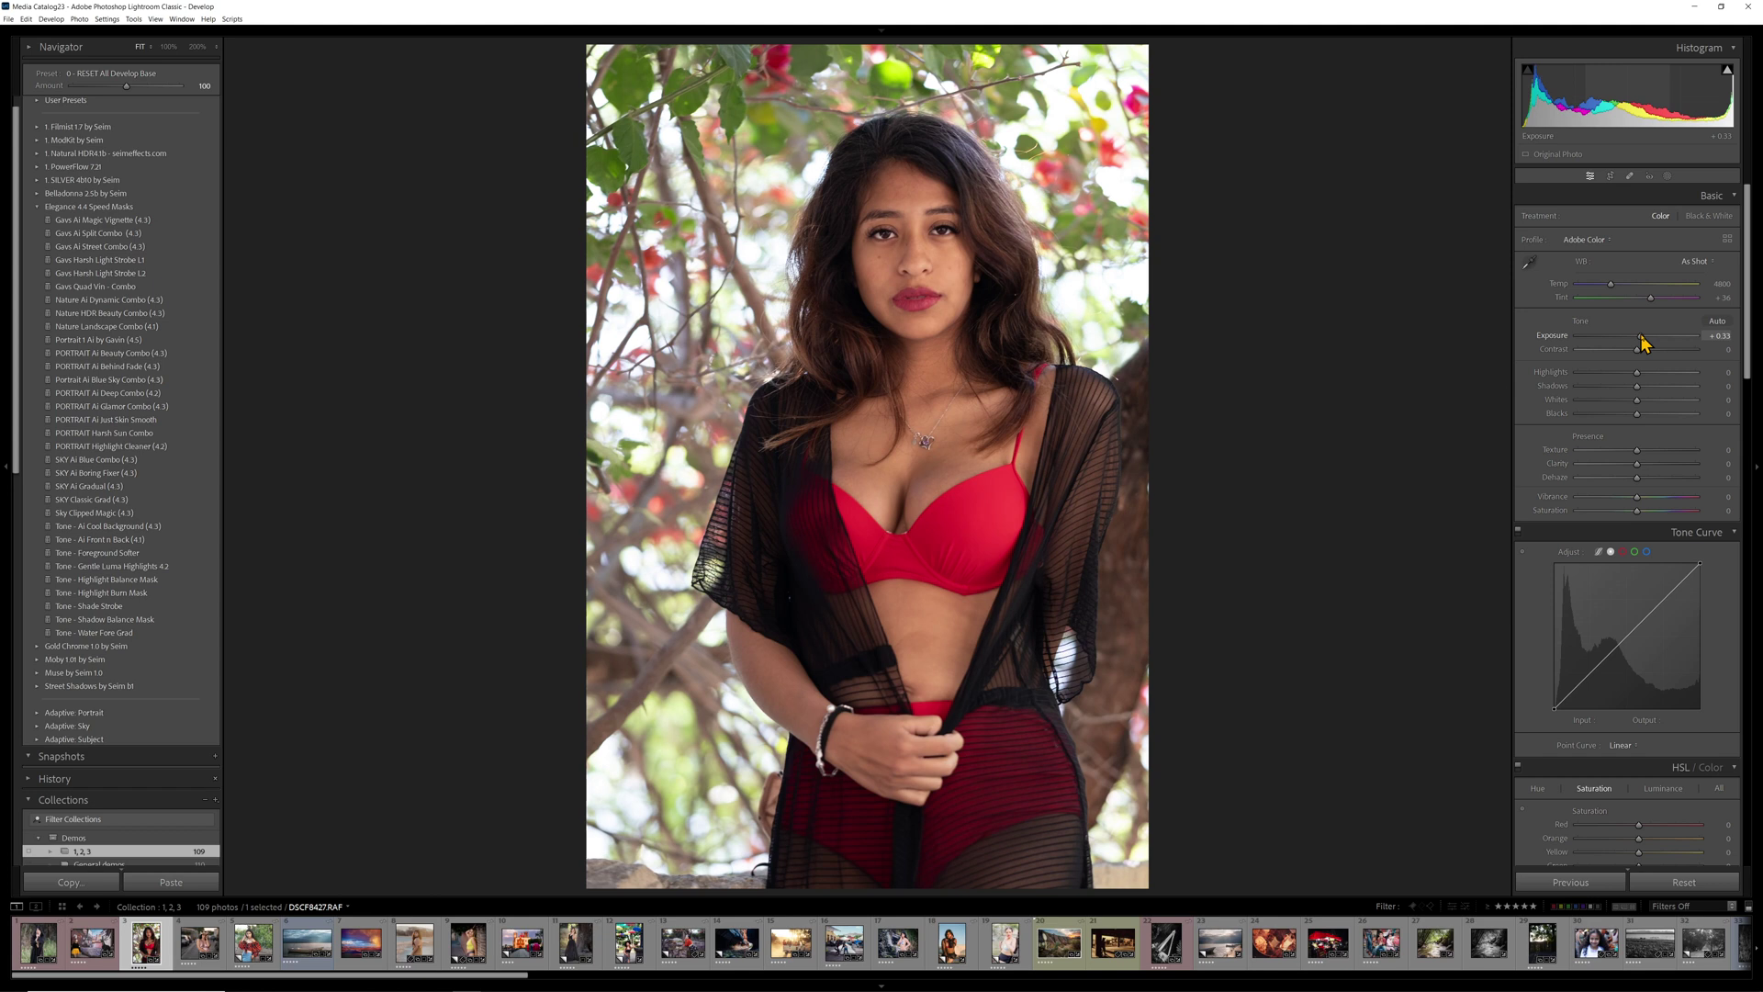
click(37, 127)
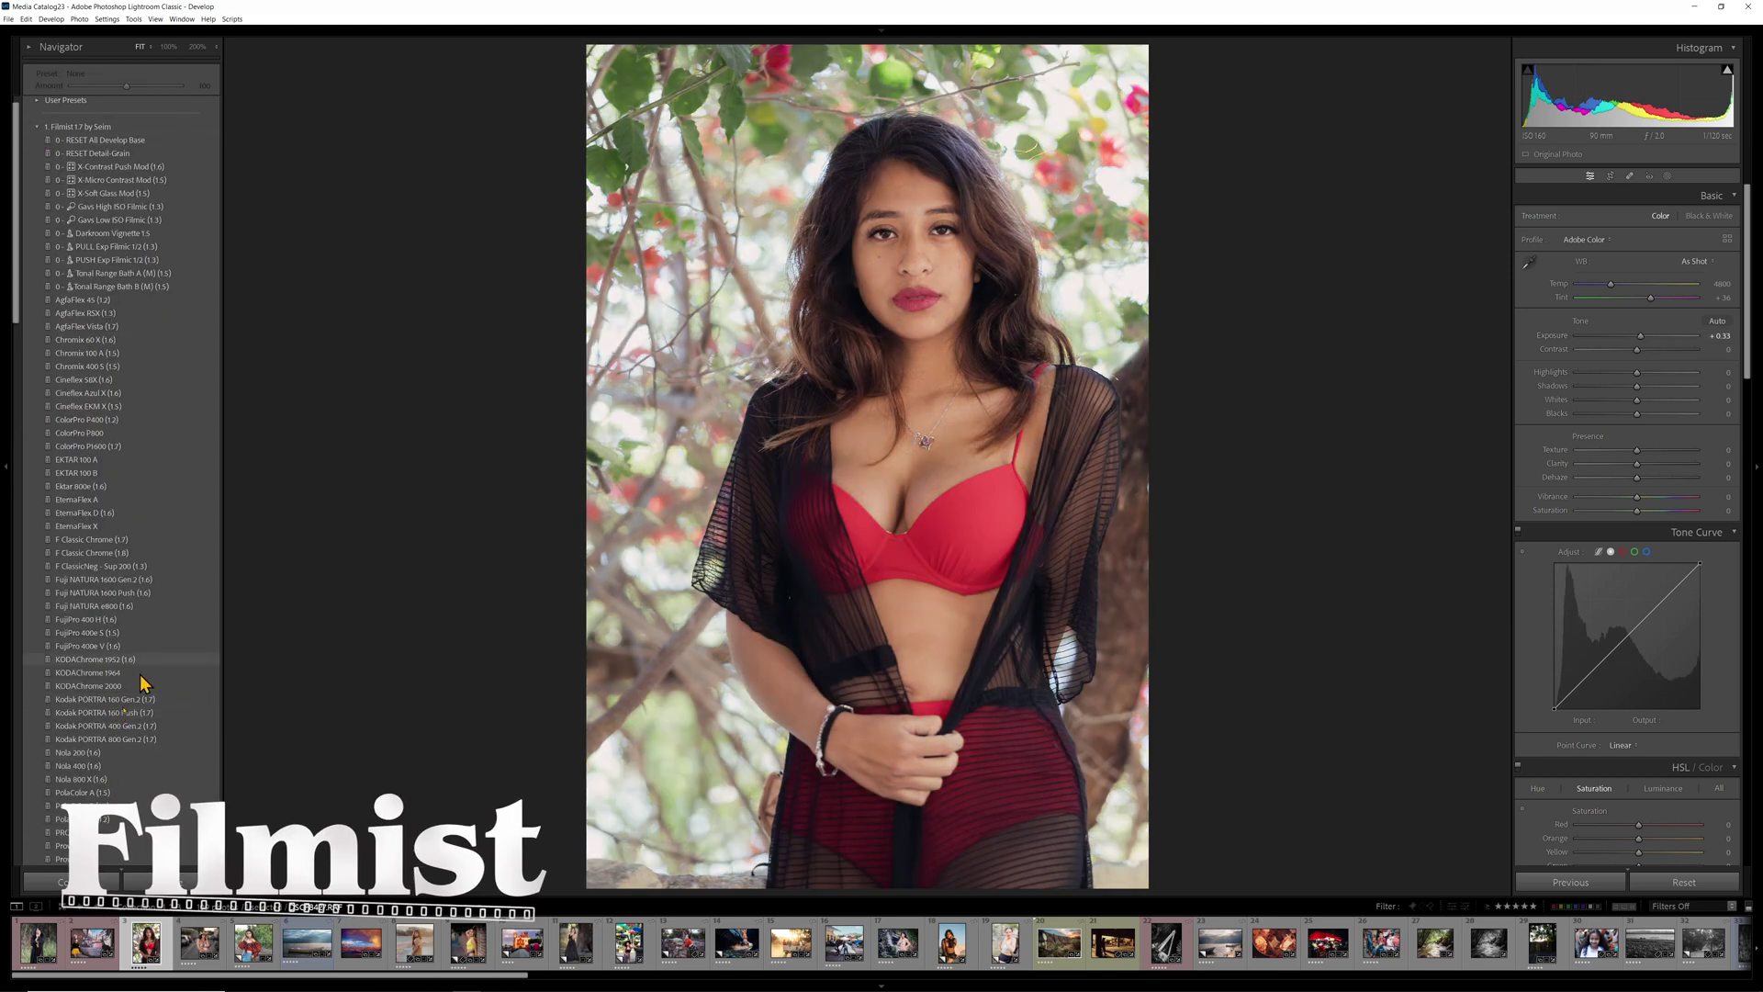
click(120, 726)
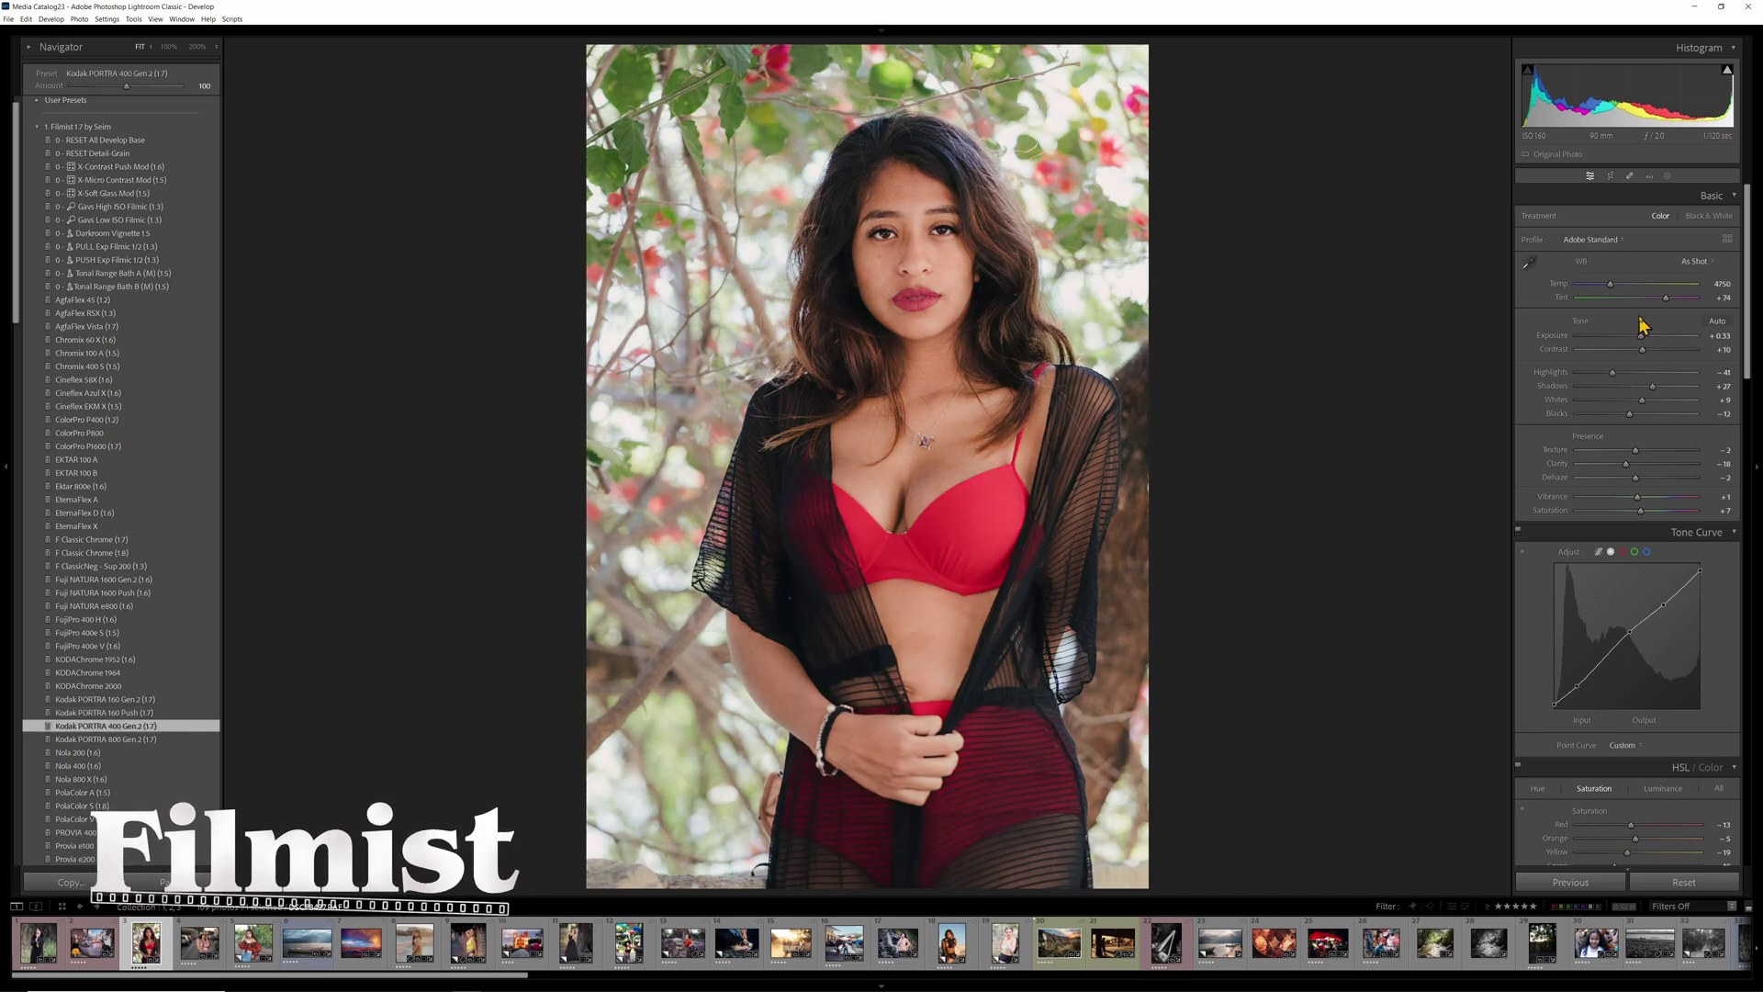
drag(1645, 338, 1644, 337)
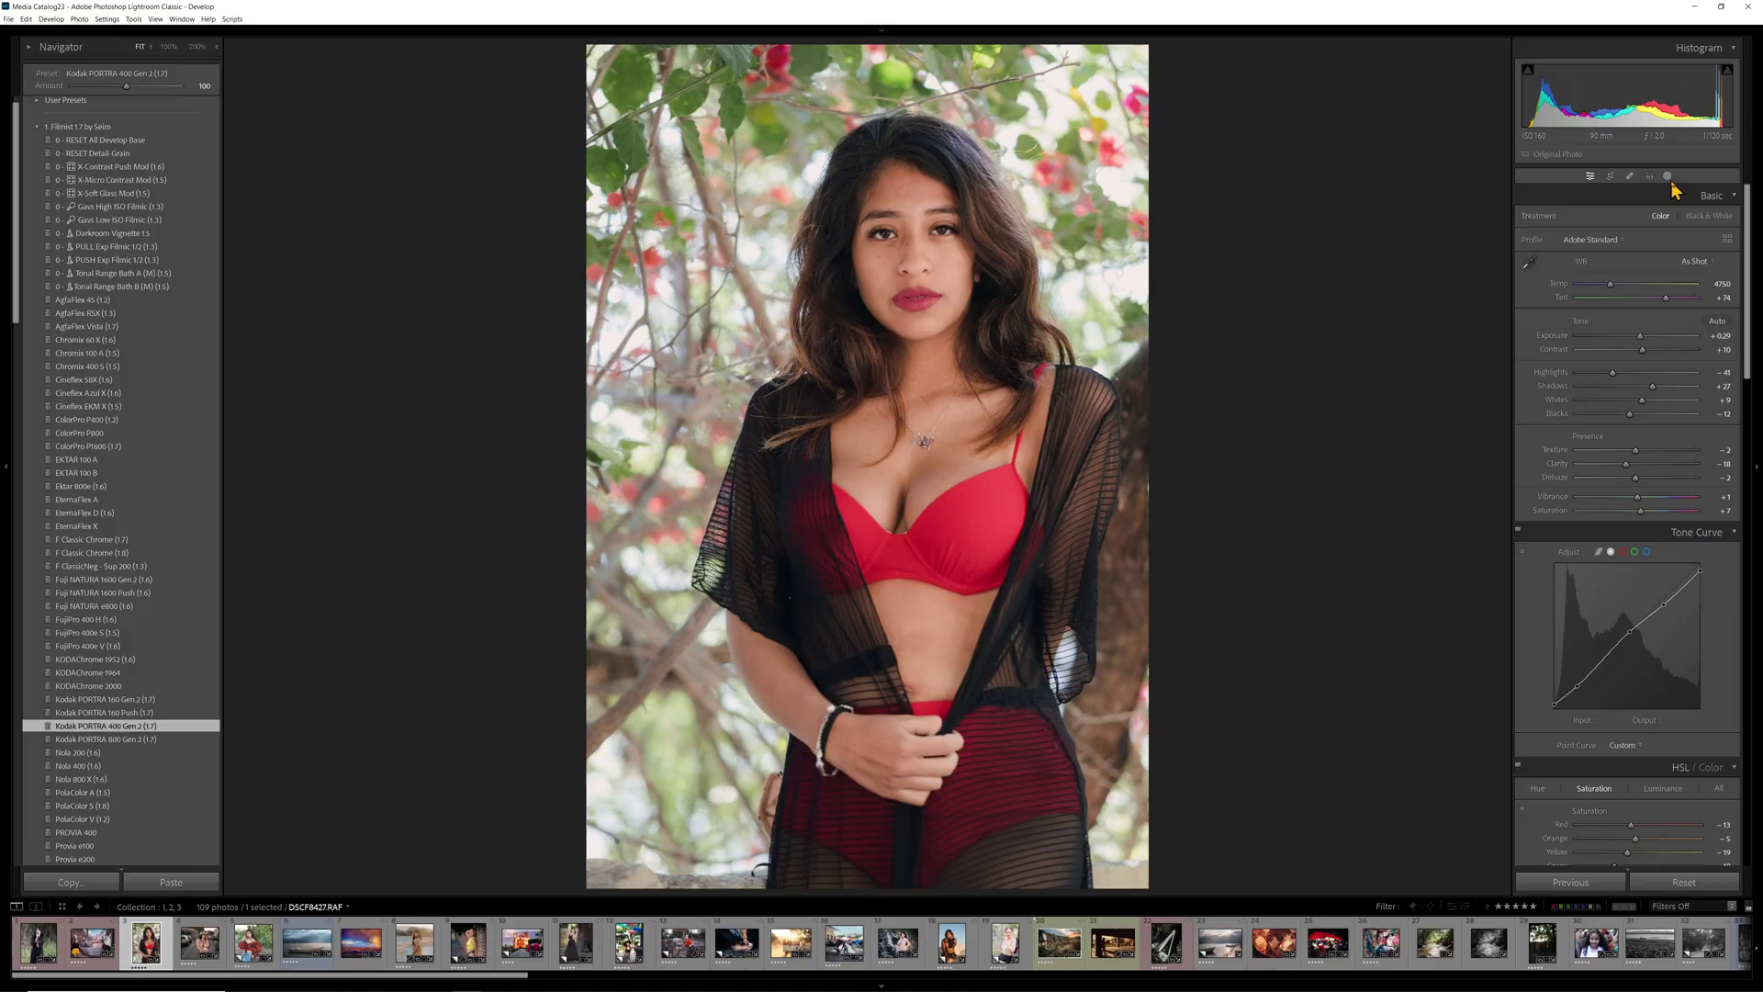
Open the Masking tools to see the woman detected as Person 1
click(1664, 182)
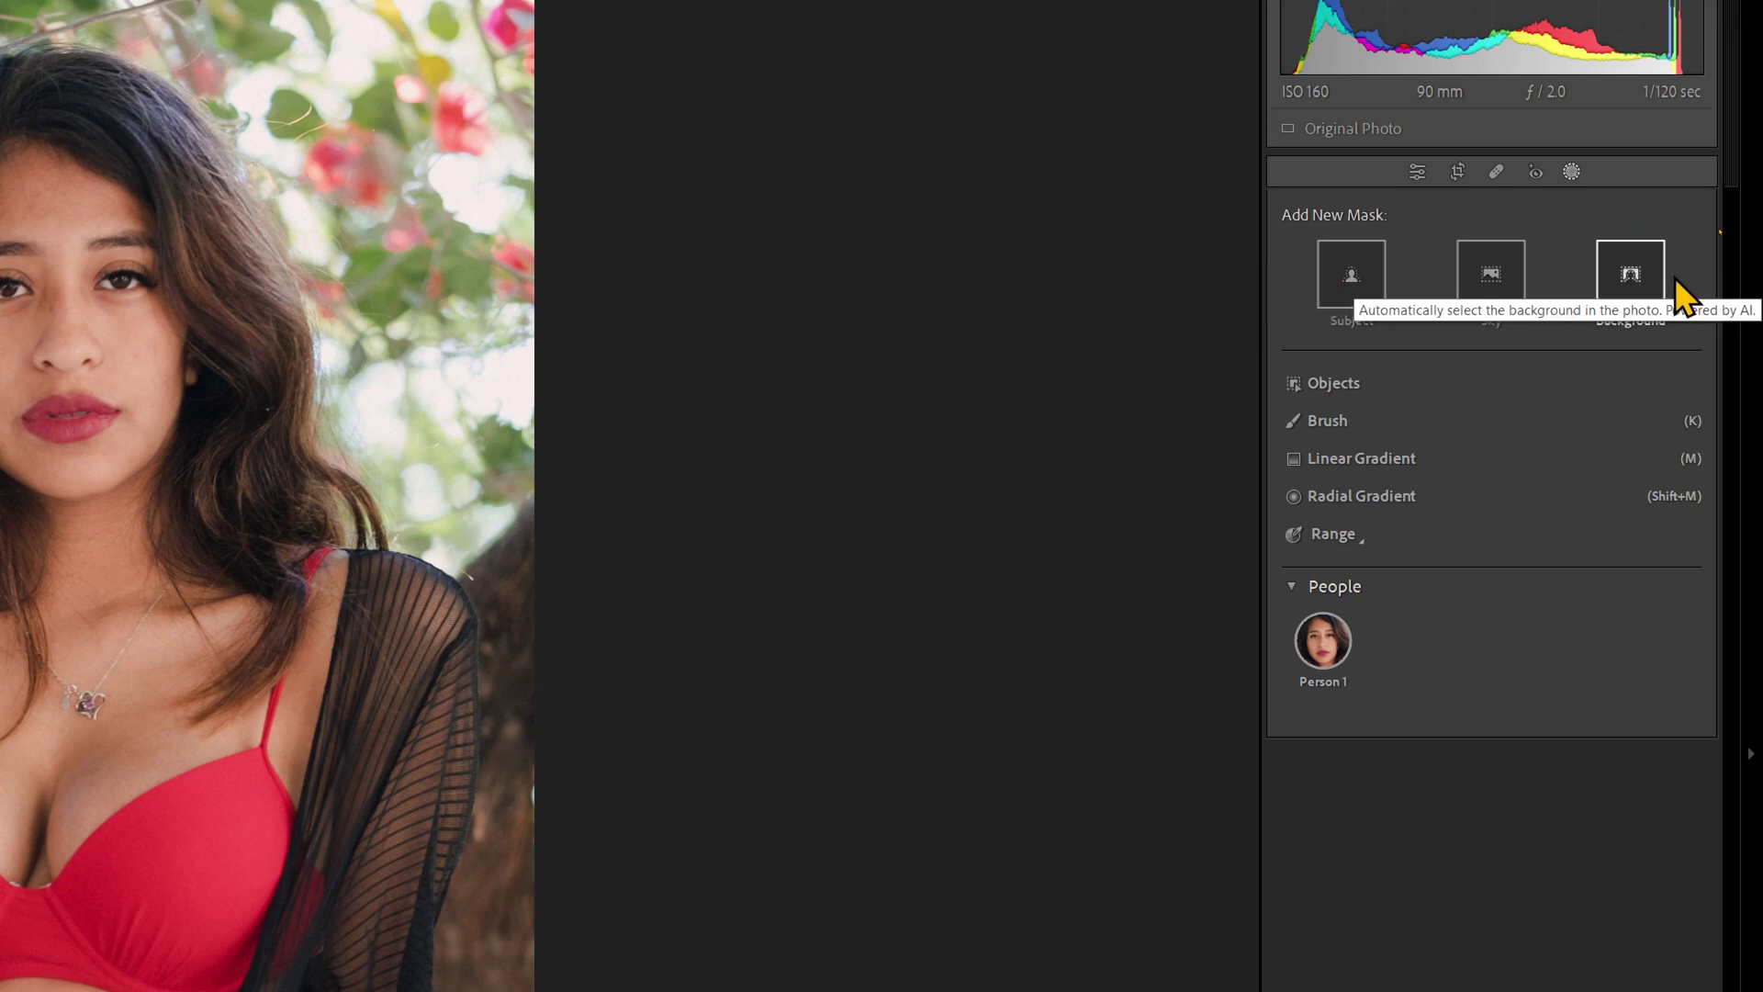
Create Person 1 masks for face skin, body skin, eyebrows, sclera, iris, lips, teeth and hair
click(1325, 643)
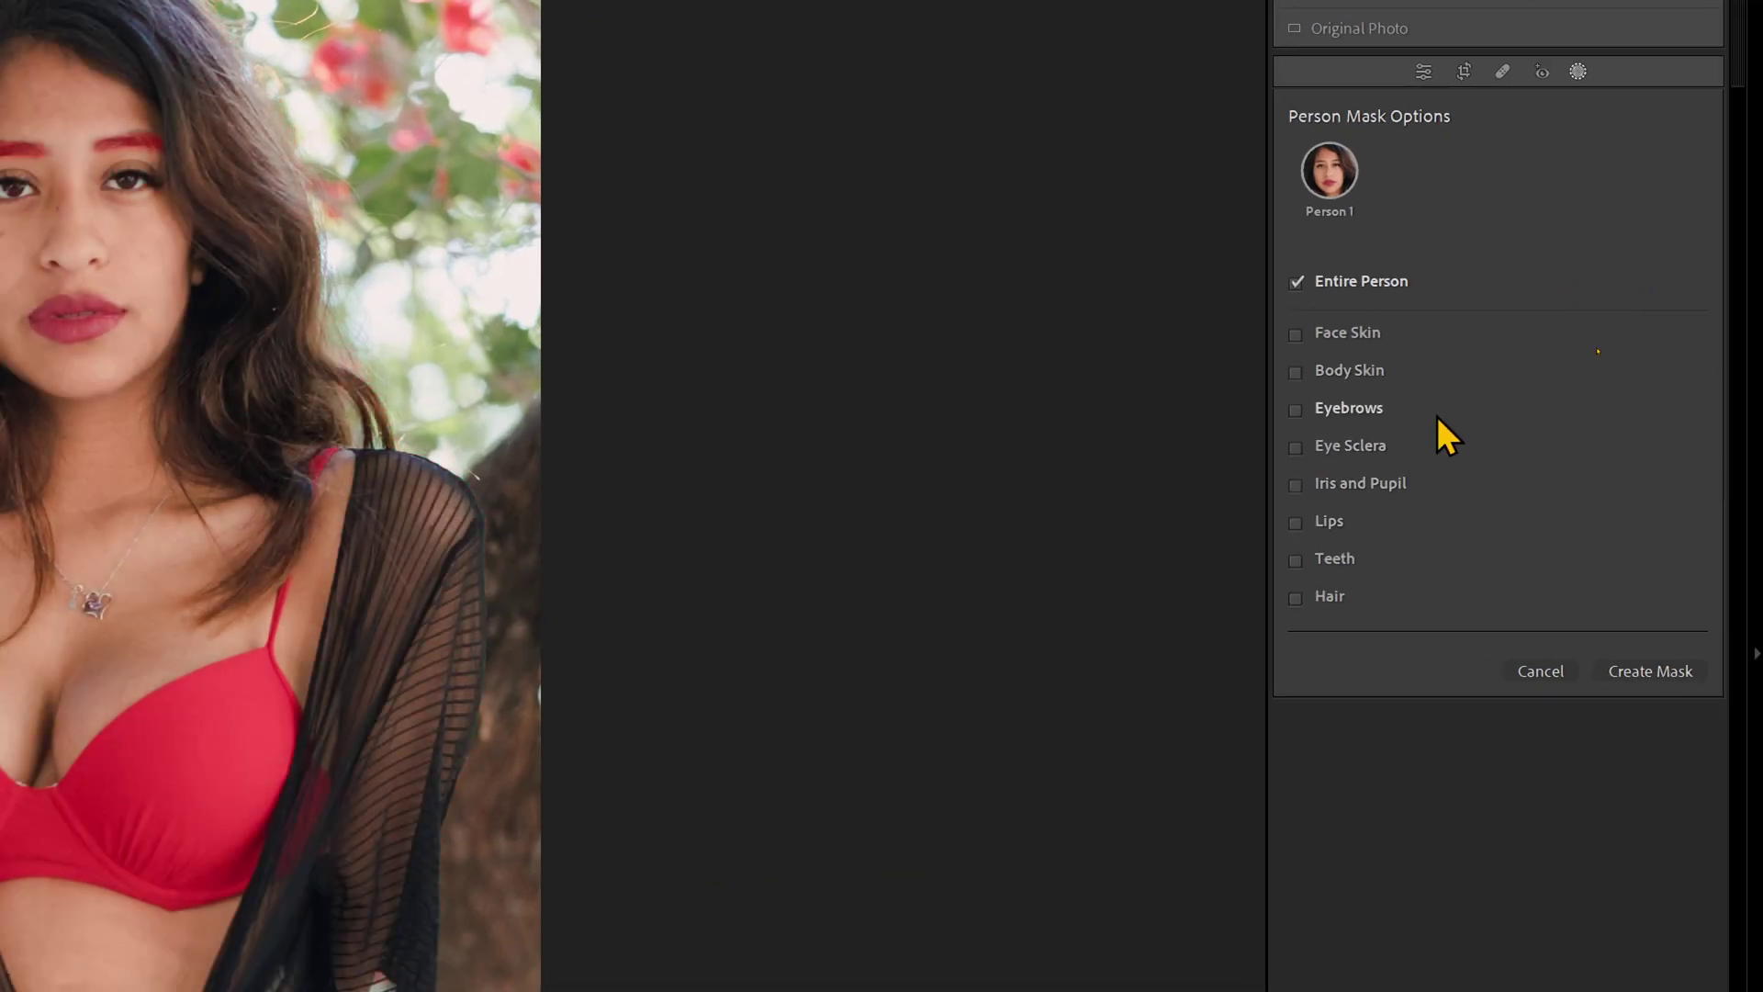
click(1296, 334)
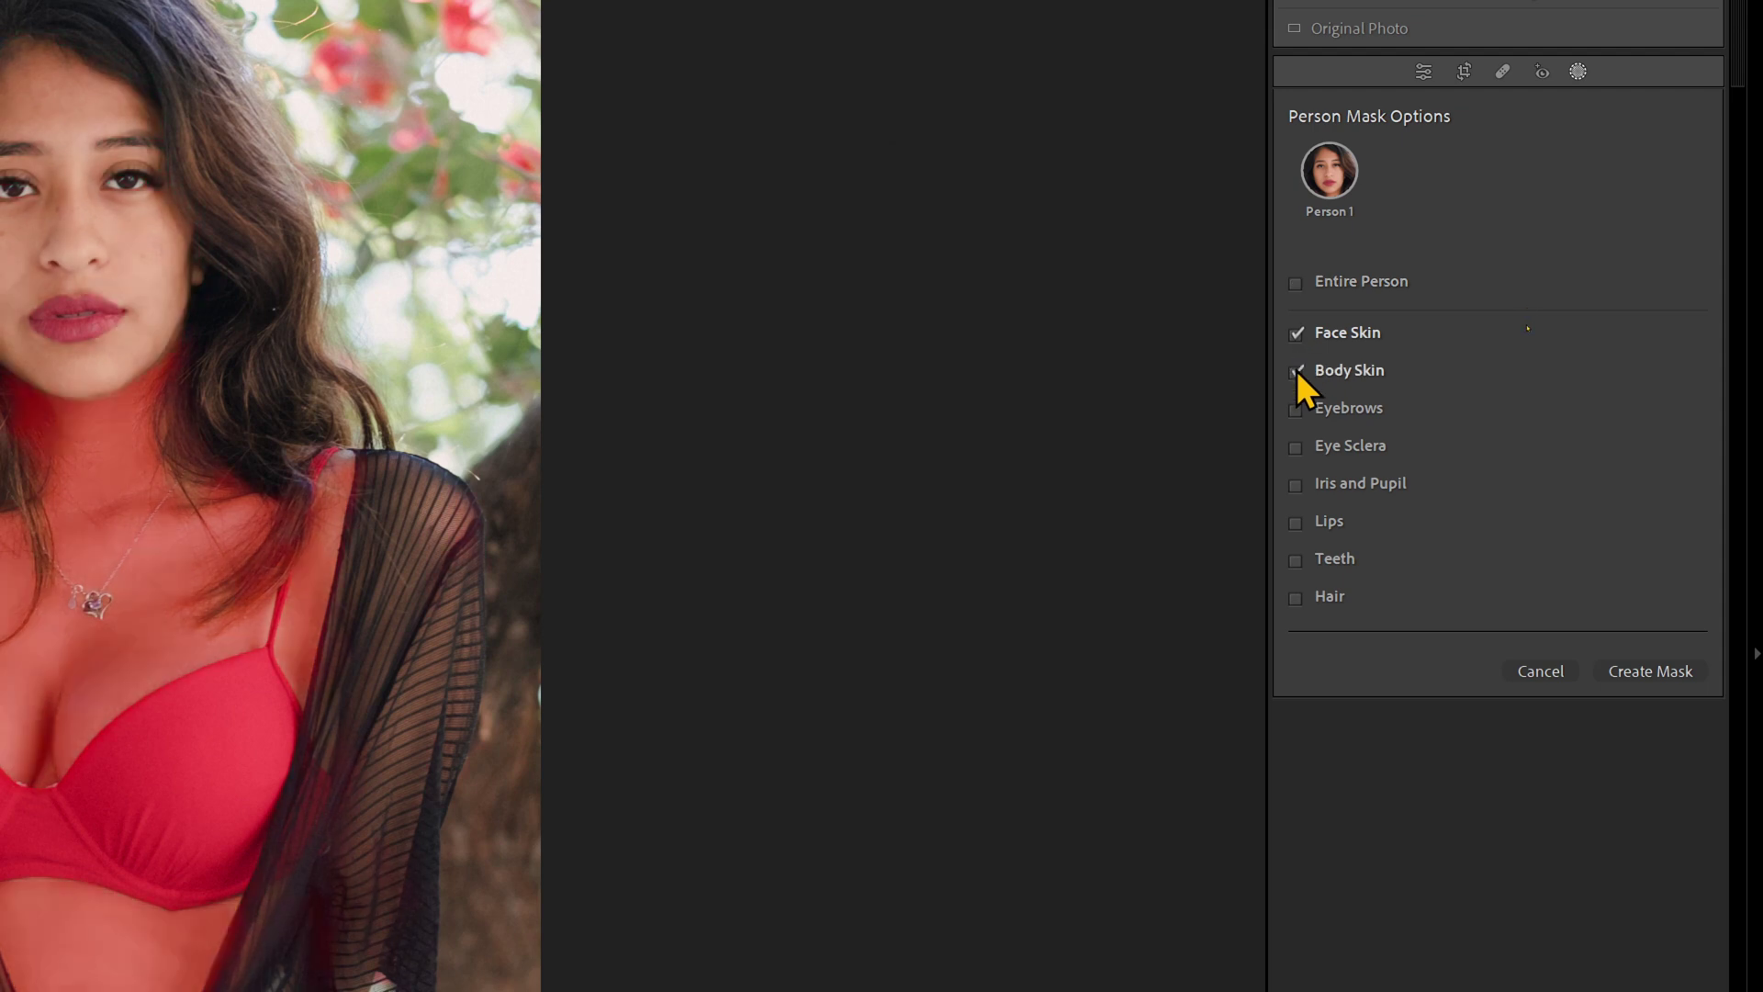
click(1296, 371)
click(1300, 448)
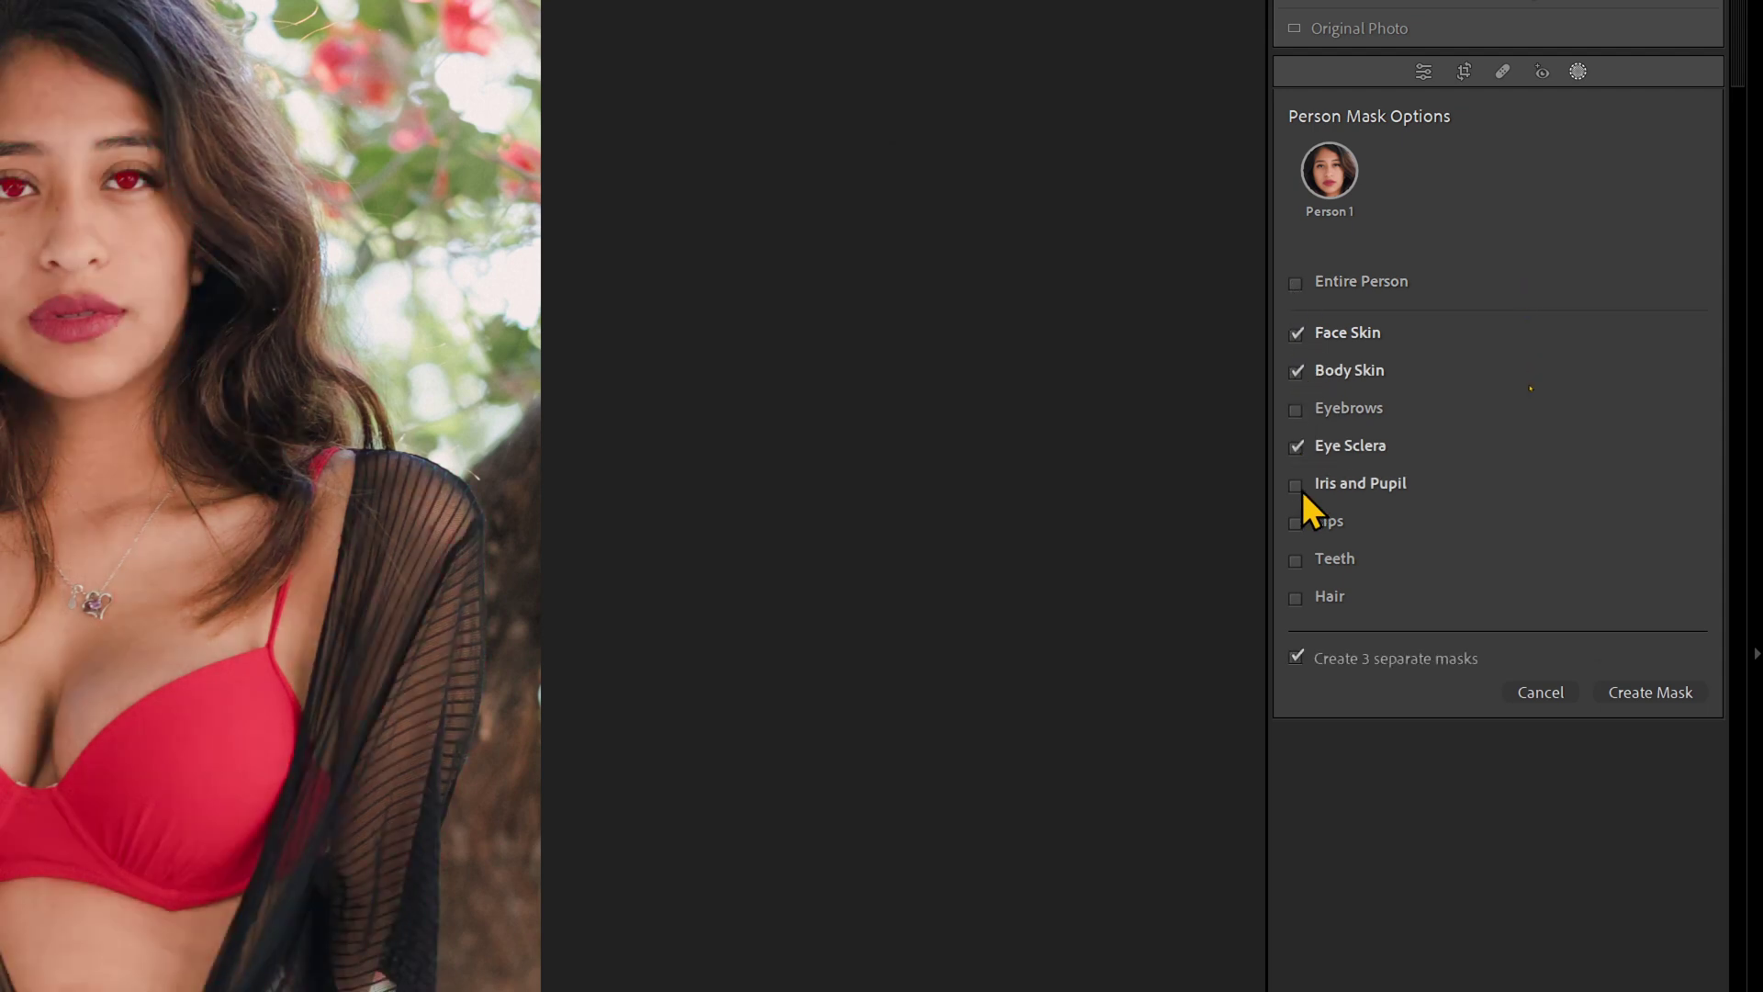
click(1298, 522)
click(1294, 484)
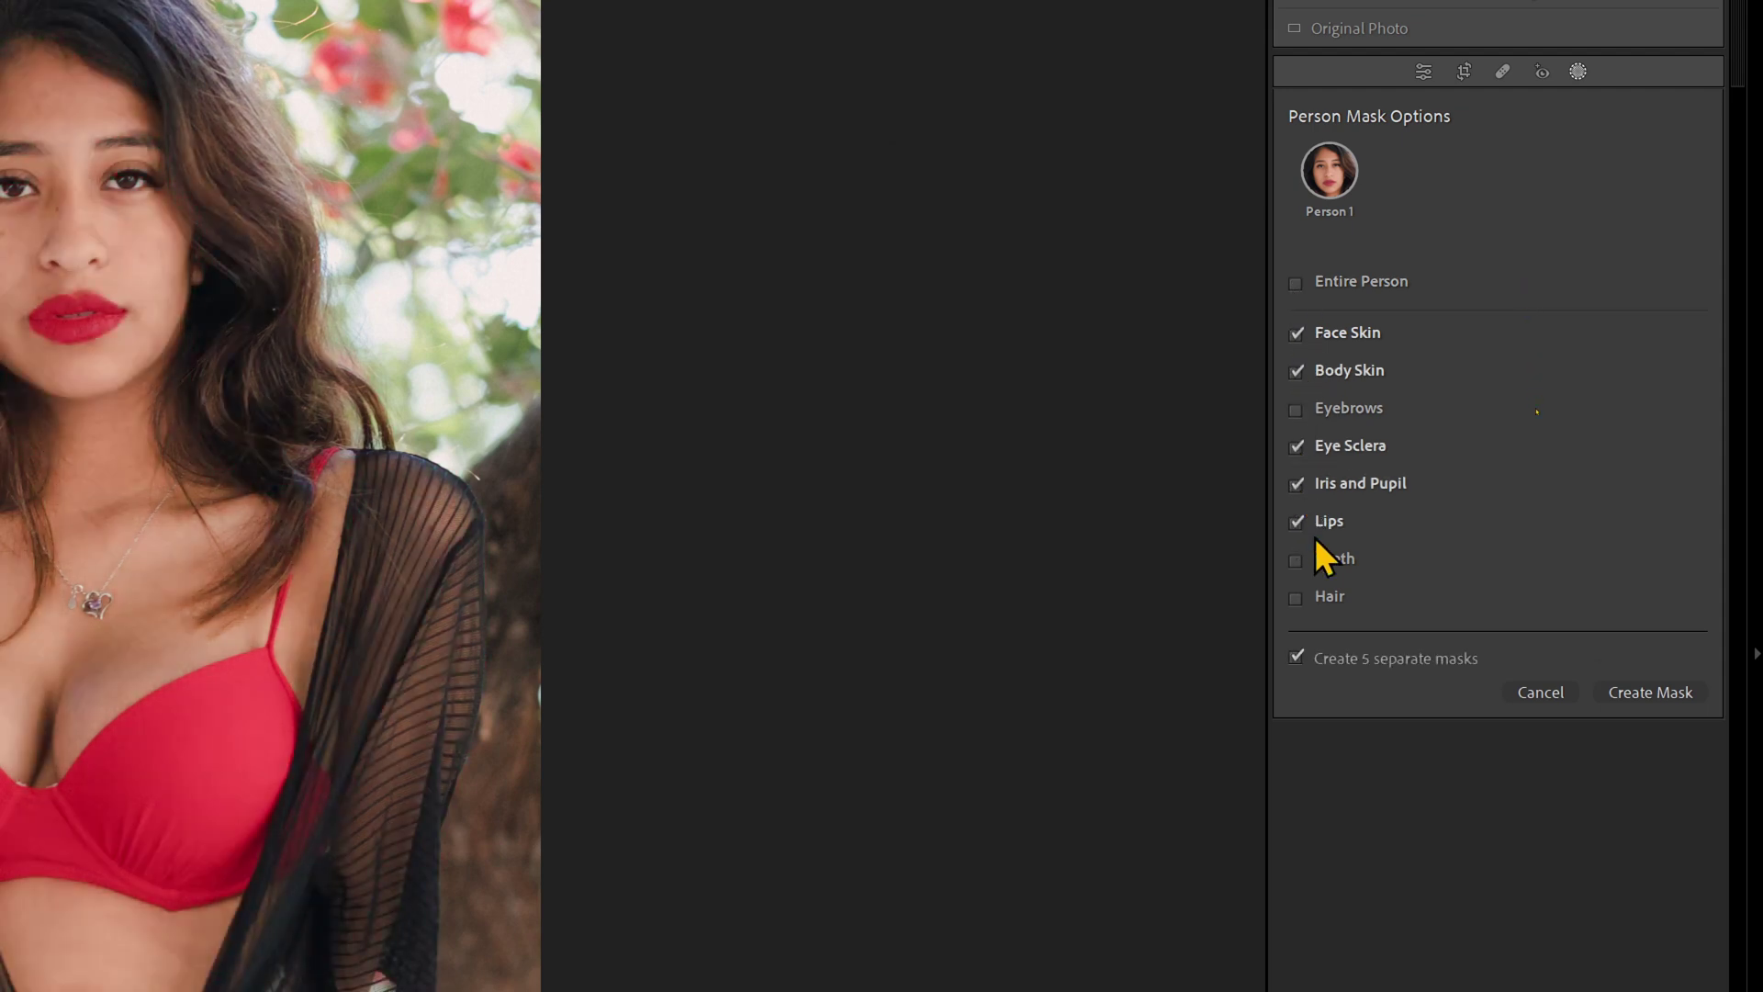
click(1296, 559)
click(1297, 597)
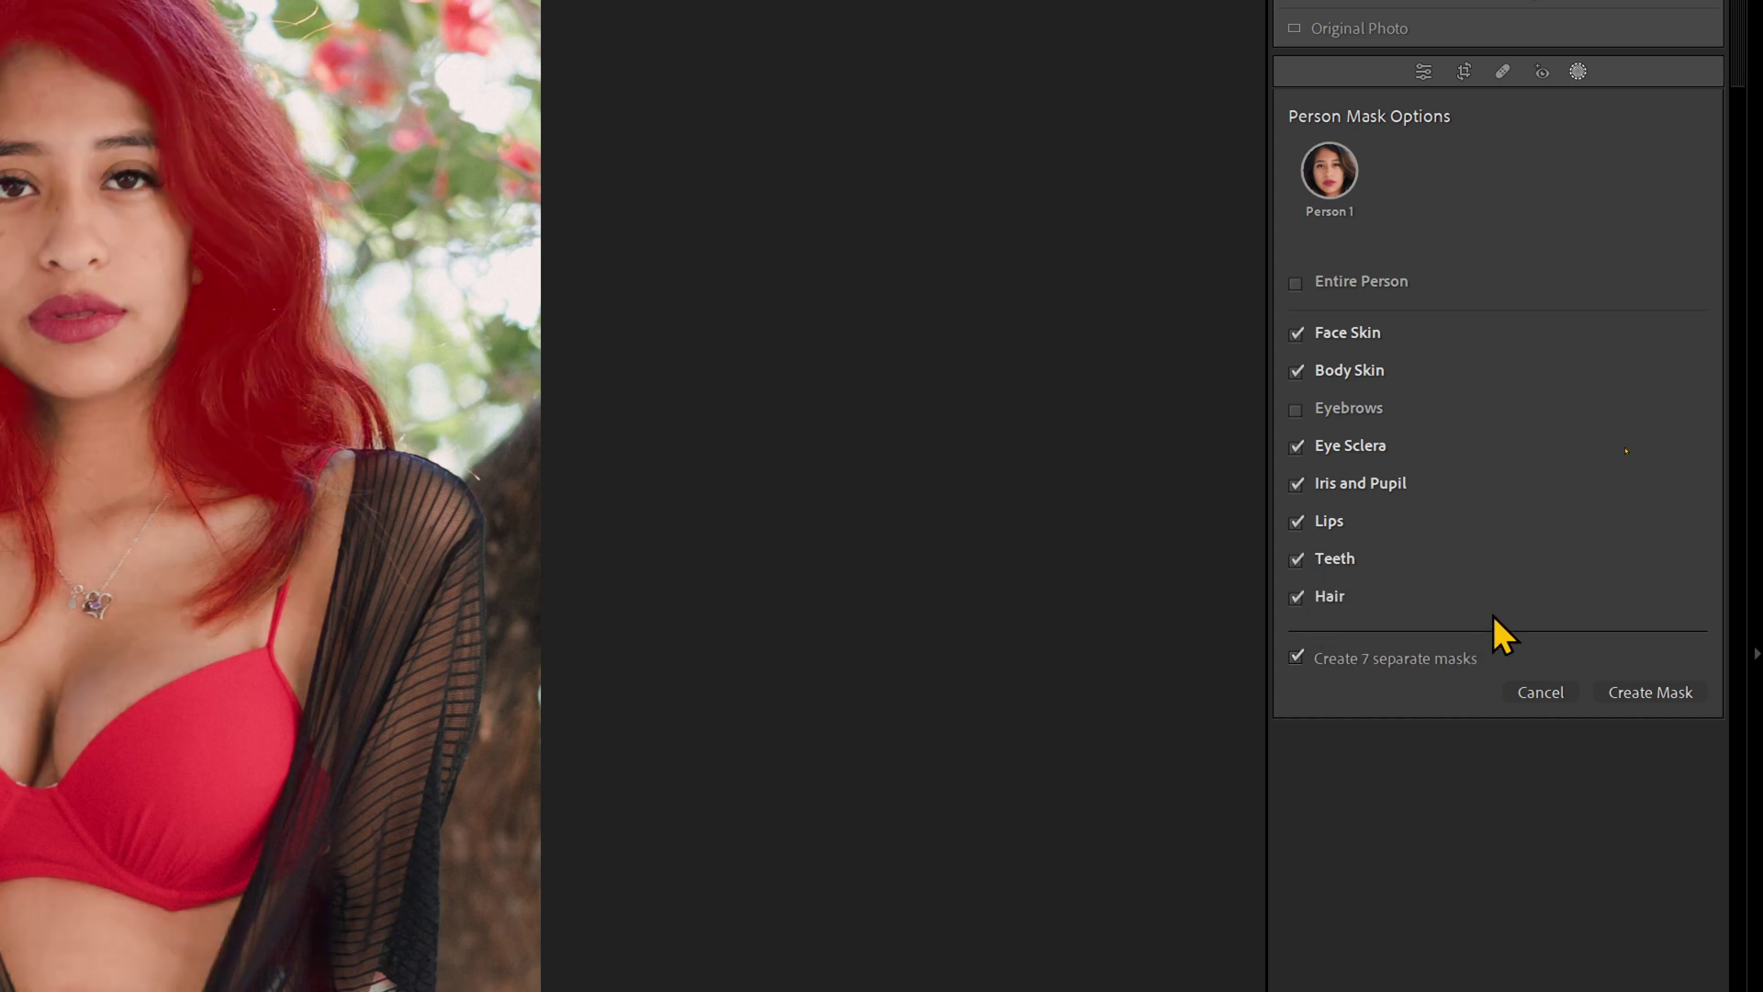
click(1295, 409)
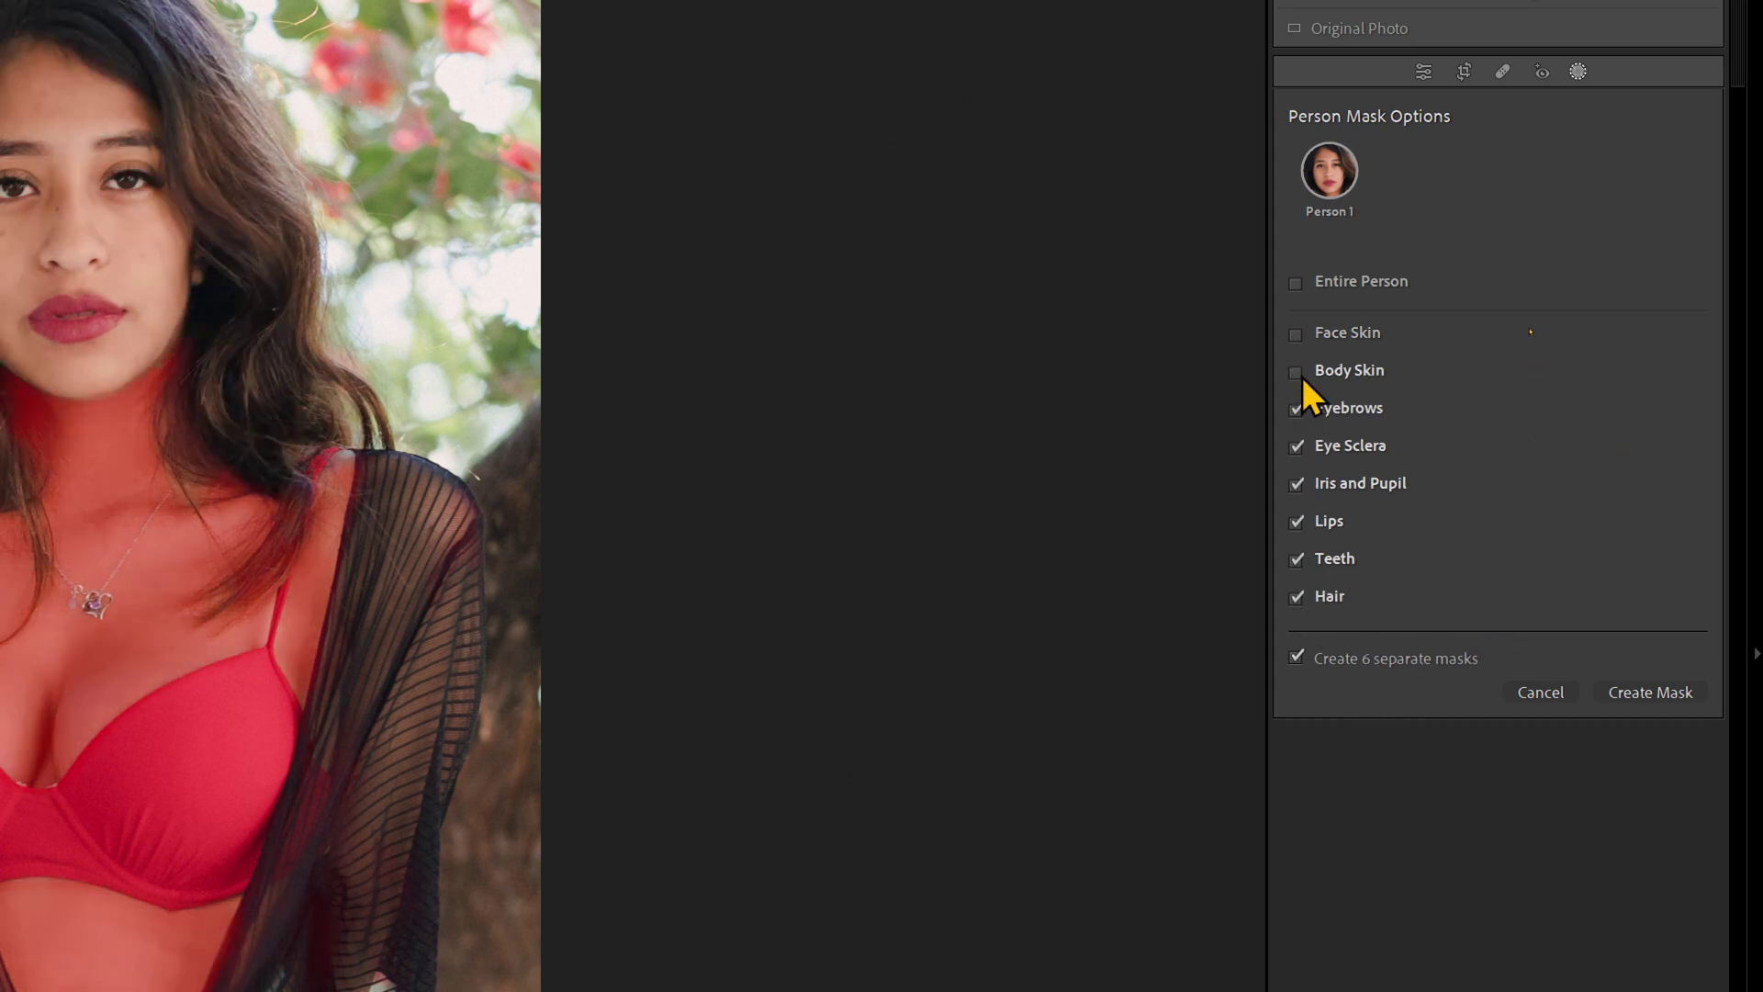
click(1296, 334)
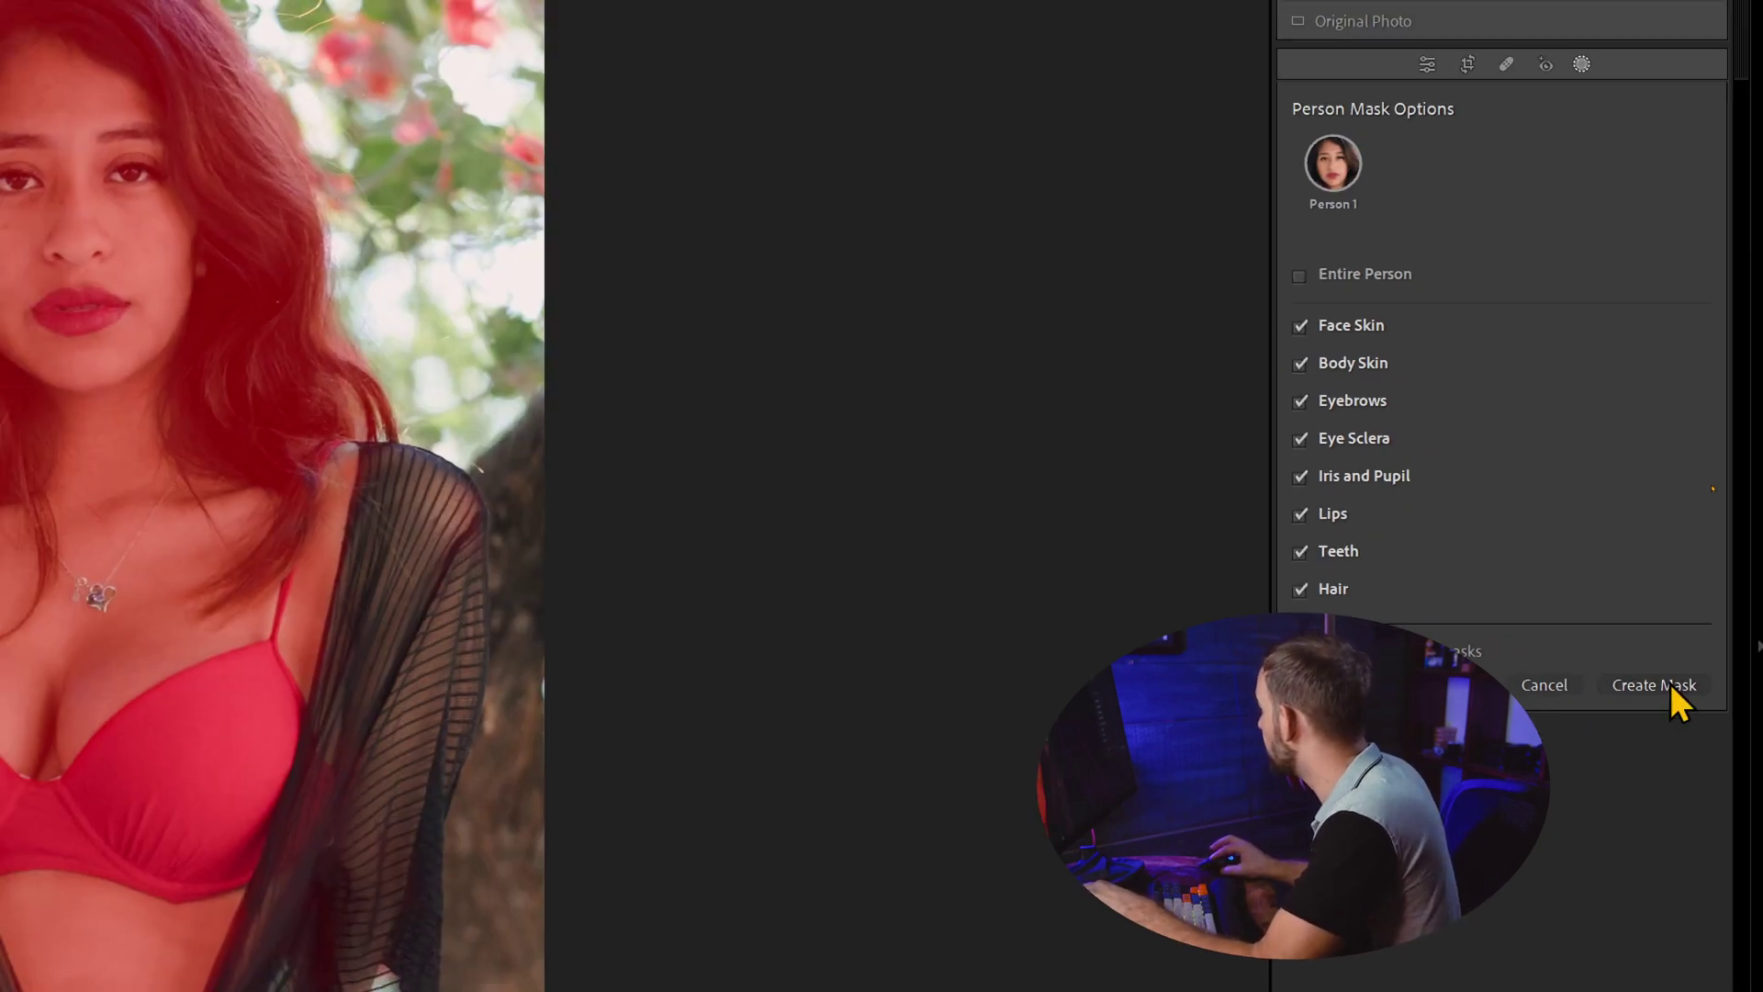
click(1671, 687)
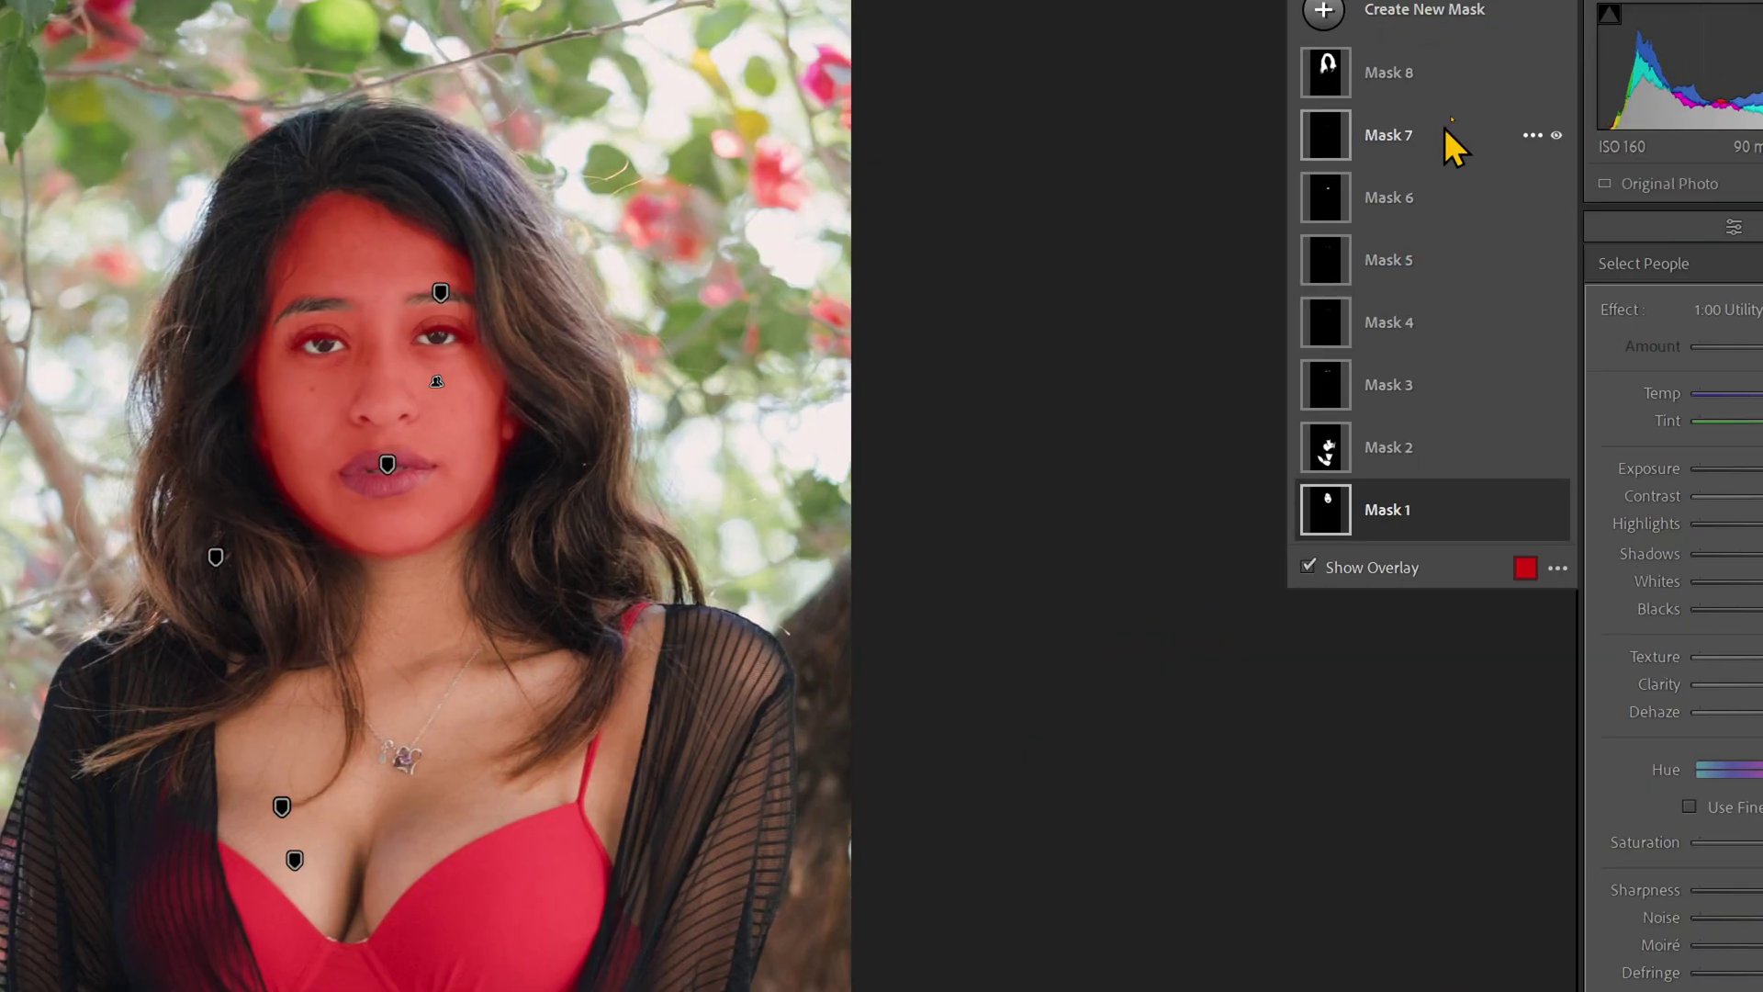
Preview the coverage of each person mask, from Mask 8 down to Mask 2
click(1447, 72)
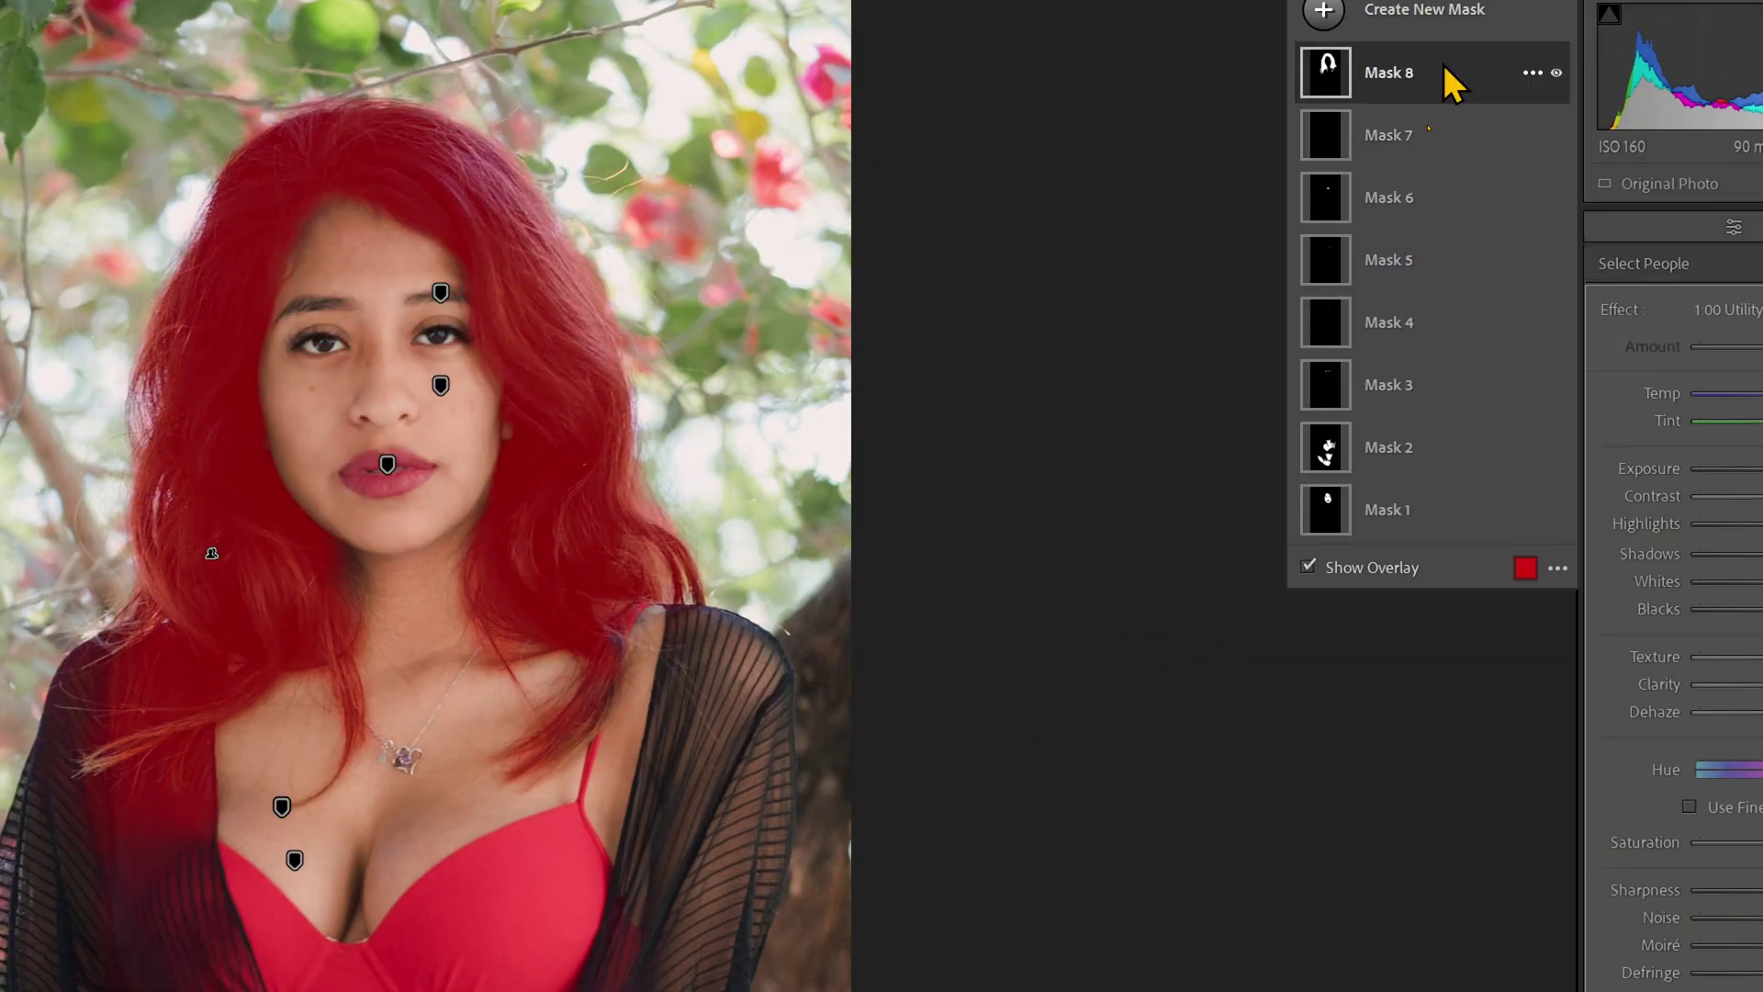
click(1411, 131)
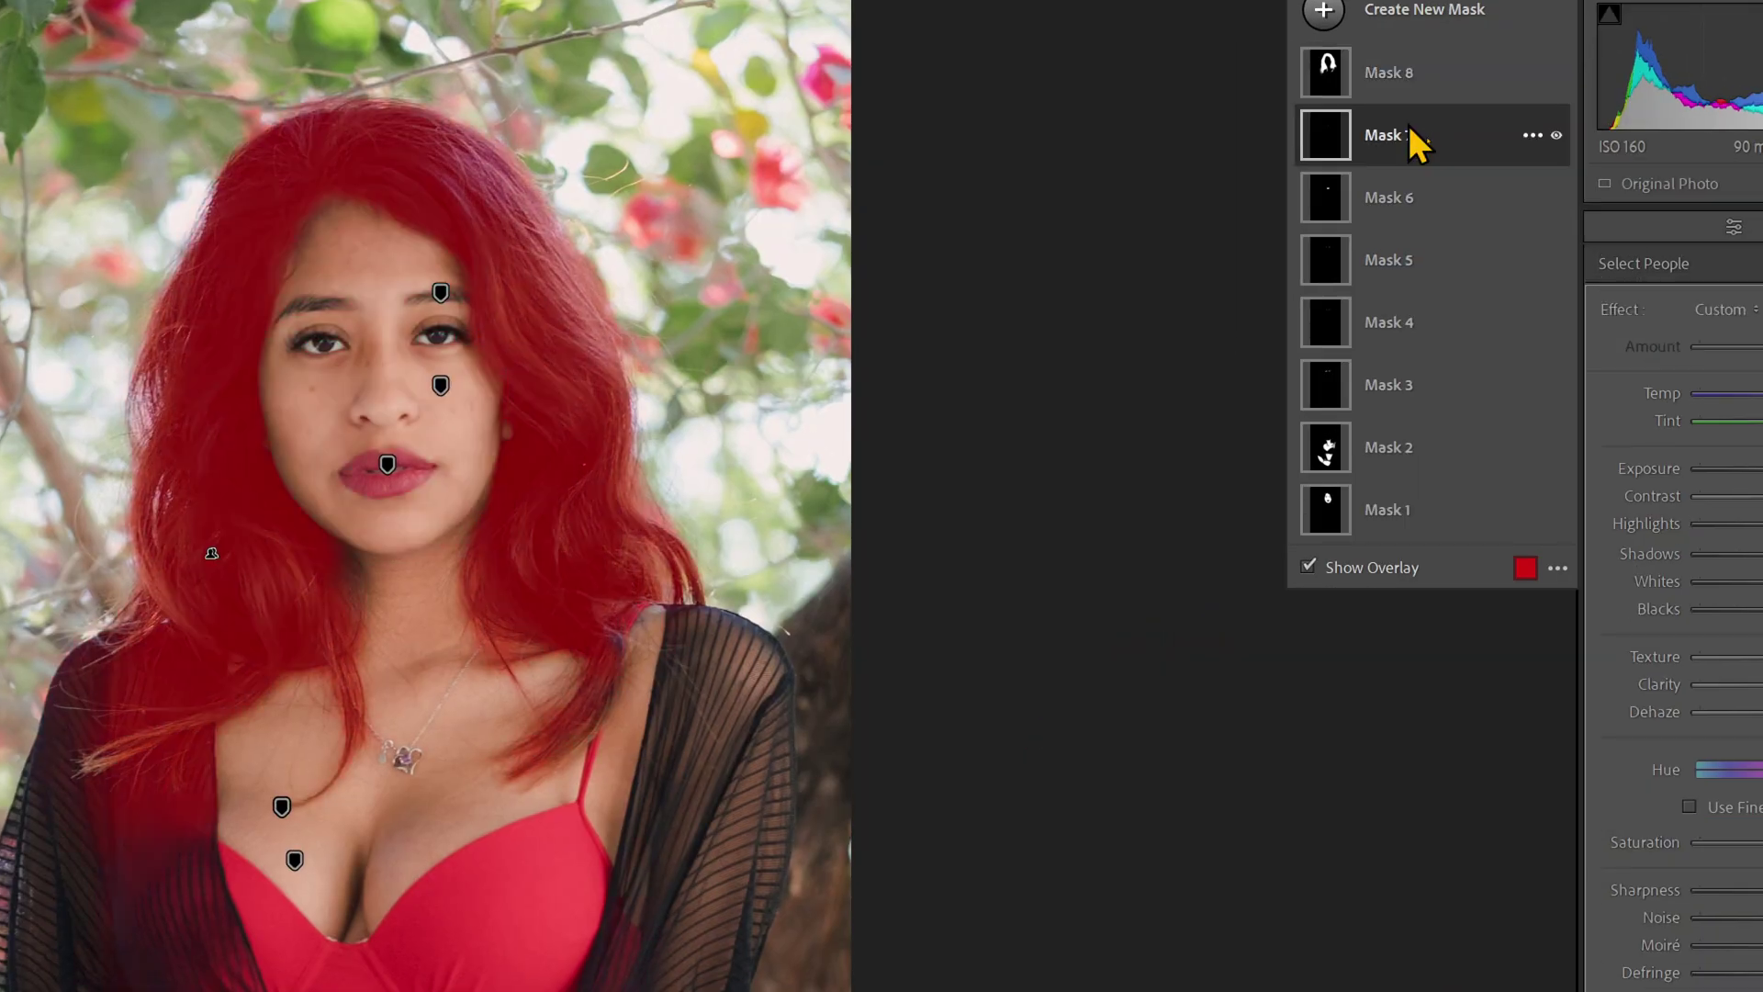
click(1392, 219)
click(1398, 272)
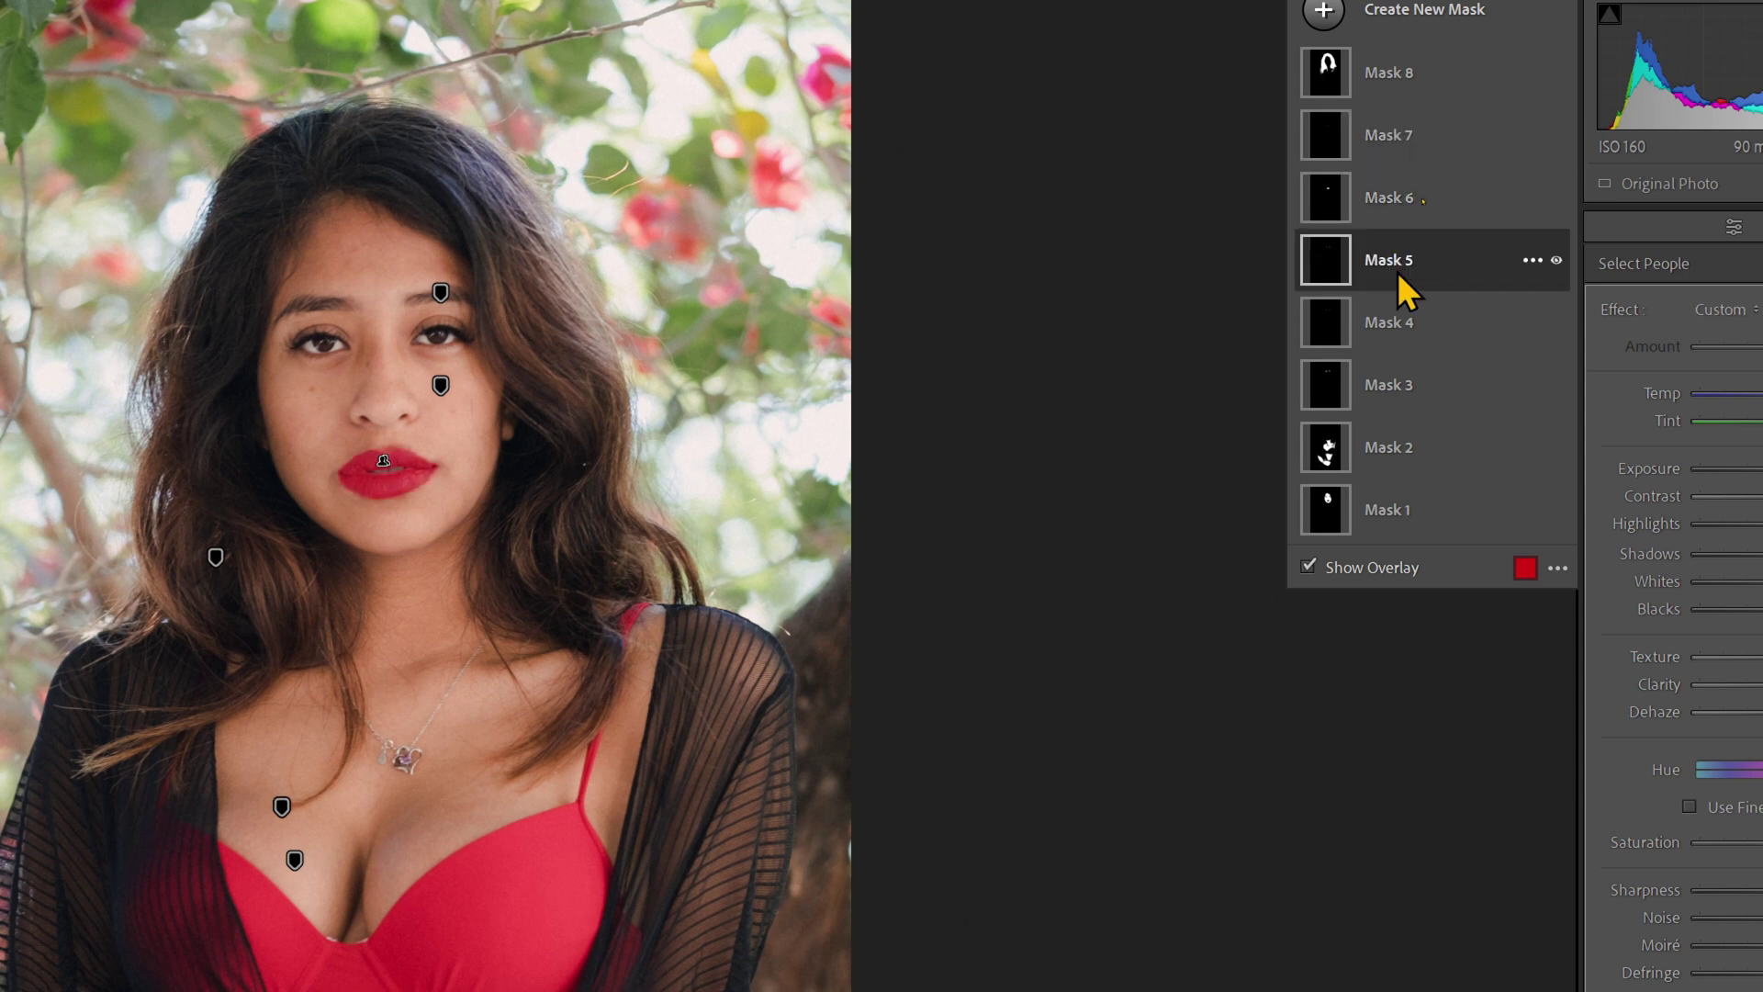
click(1396, 331)
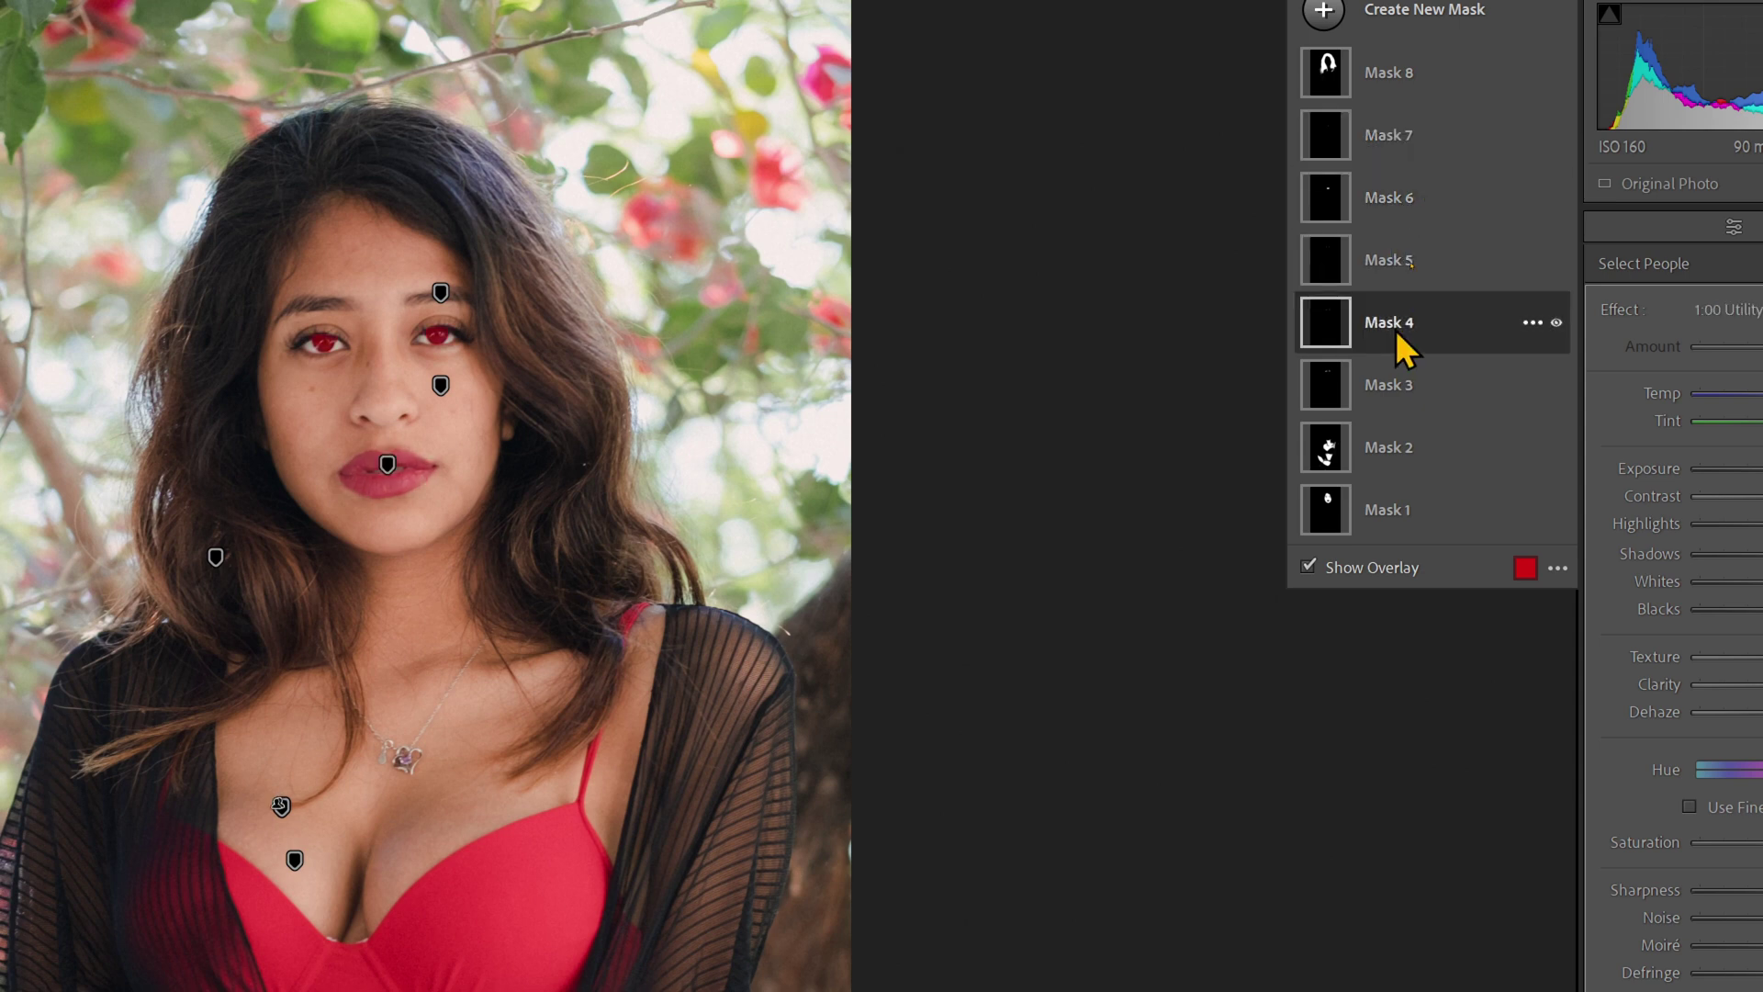
click(1376, 401)
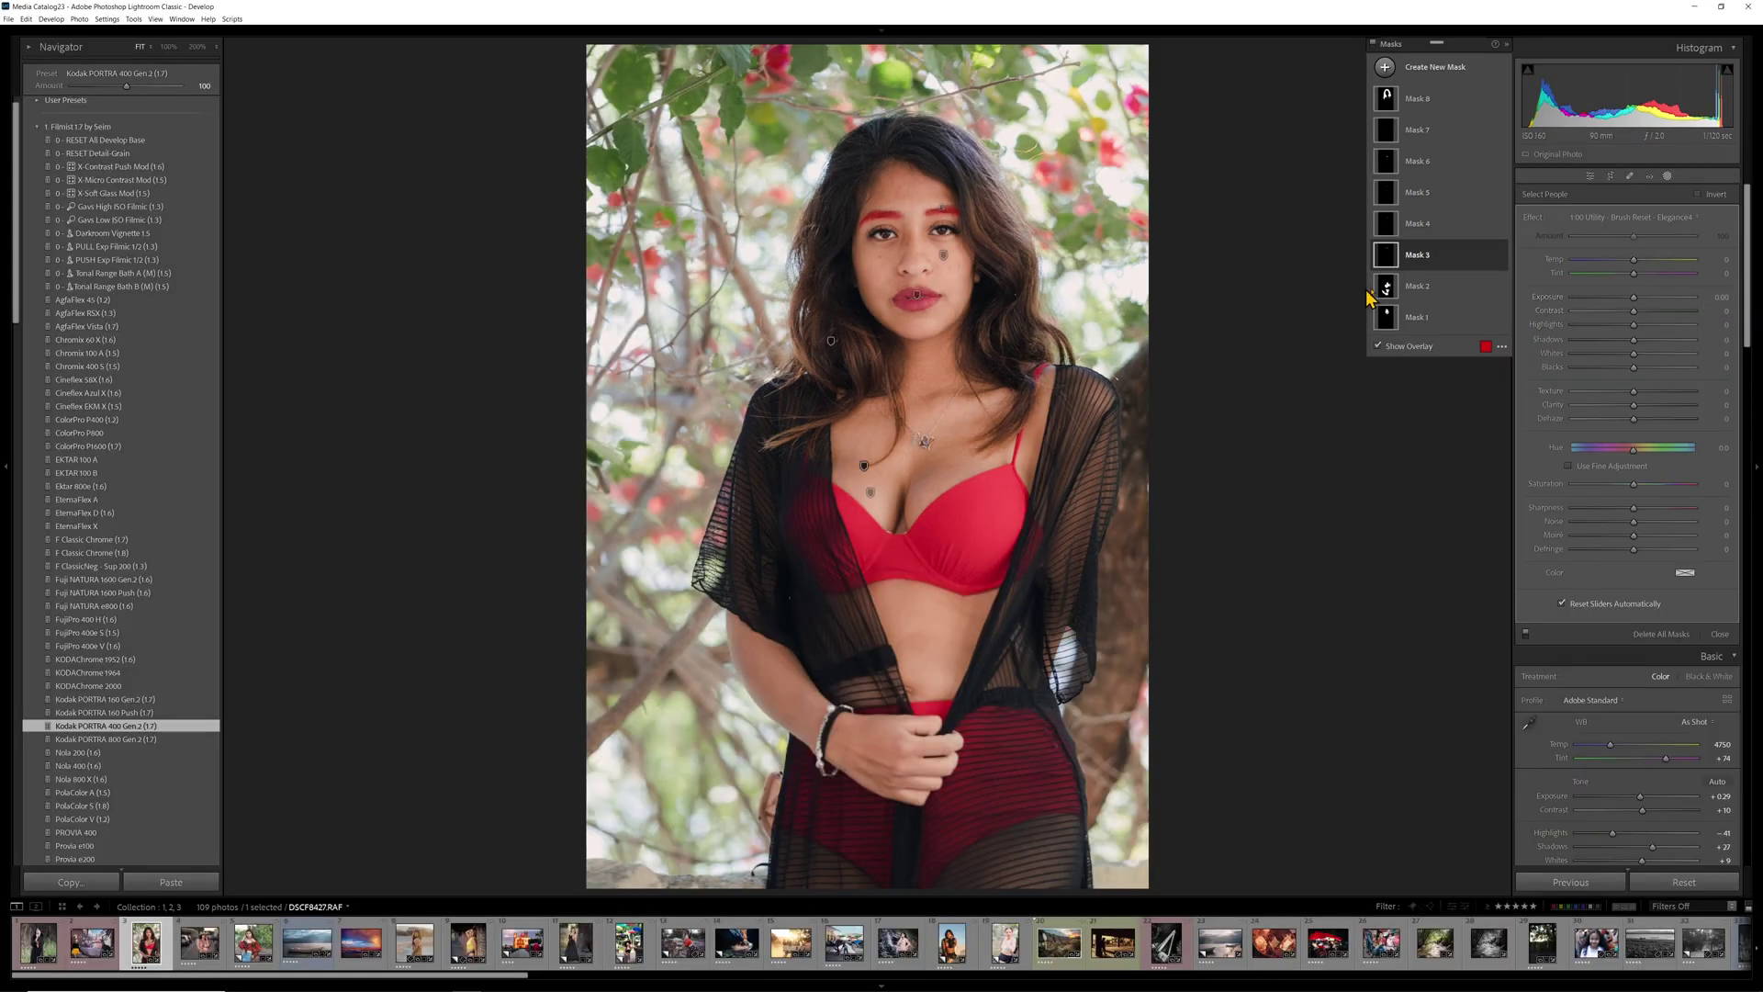
click(1425, 292)
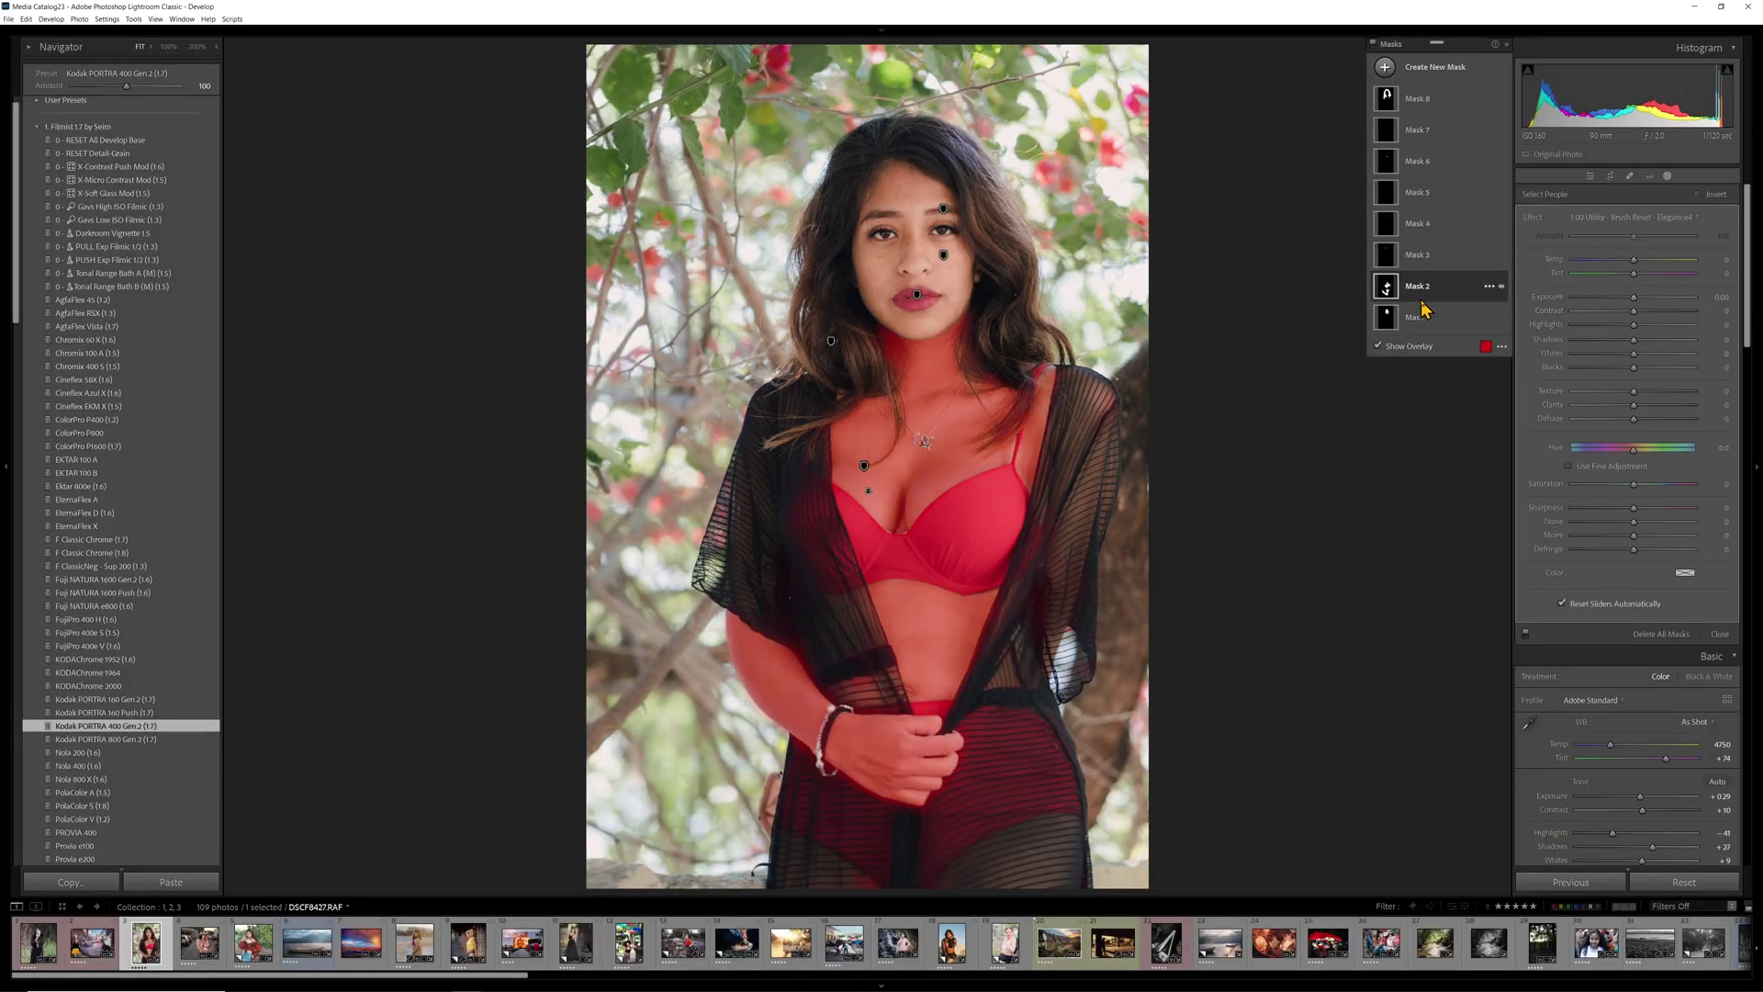
Smooth the face skin on Mask 1 with Clarity -32
click(1419, 319)
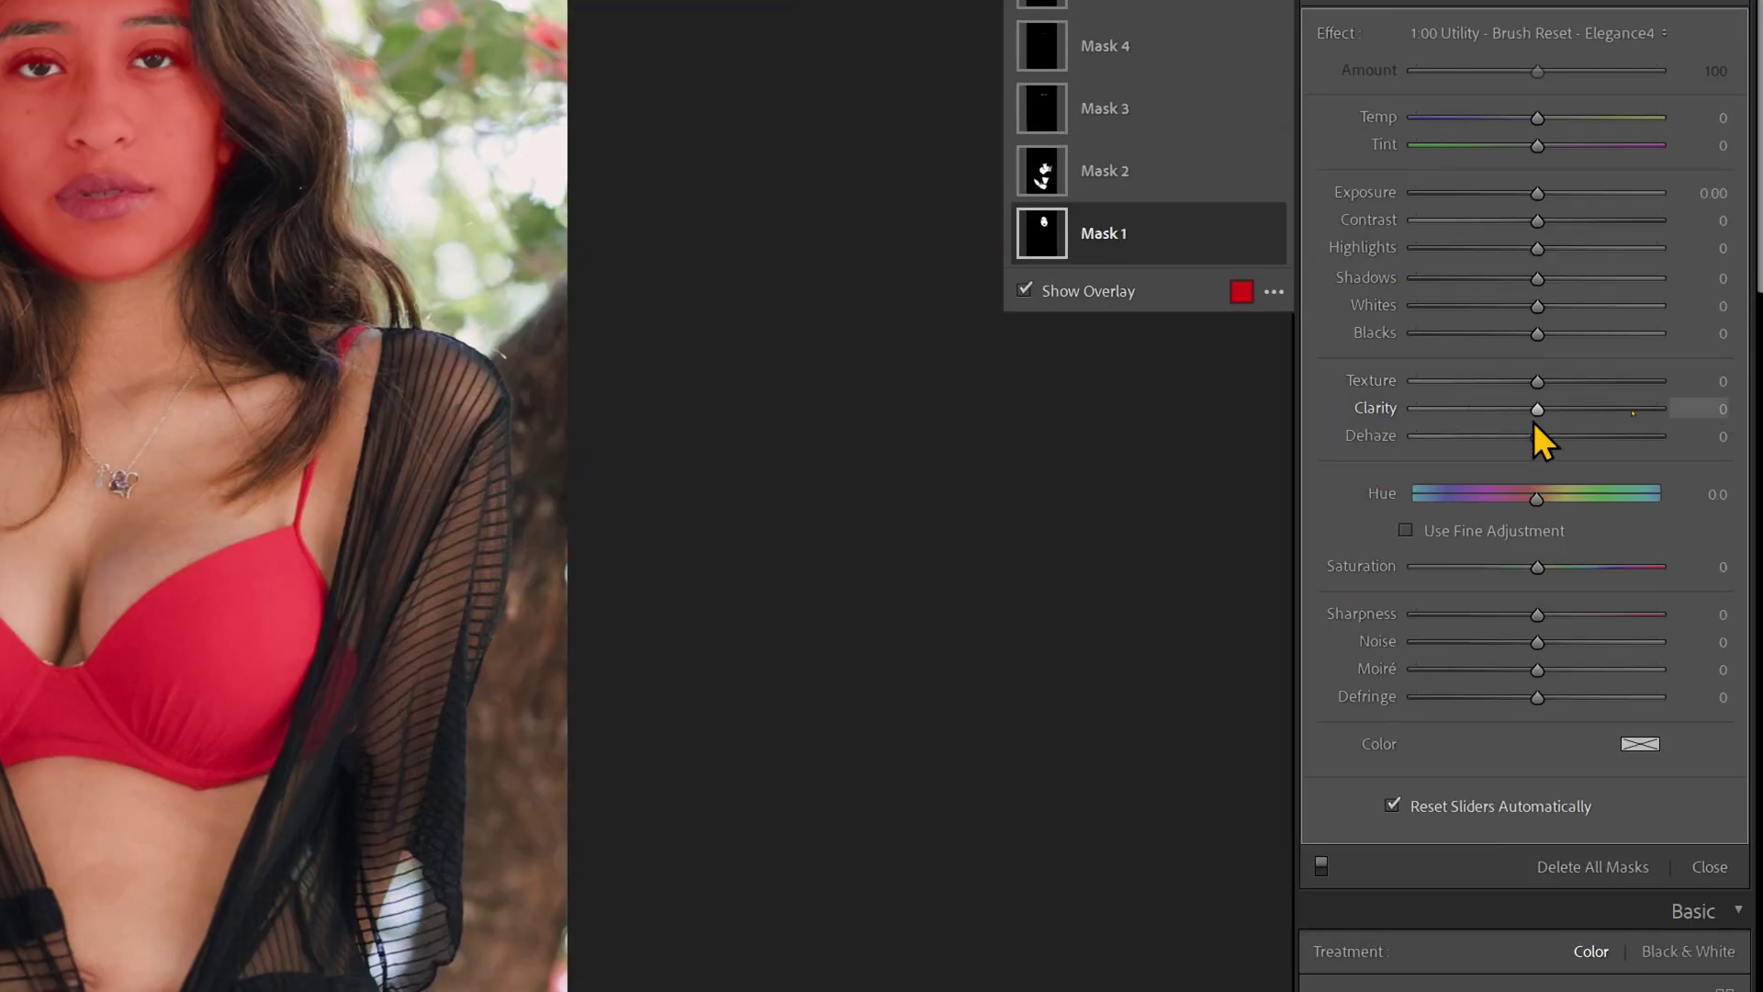
drag(1534, 423, 1504, 378)
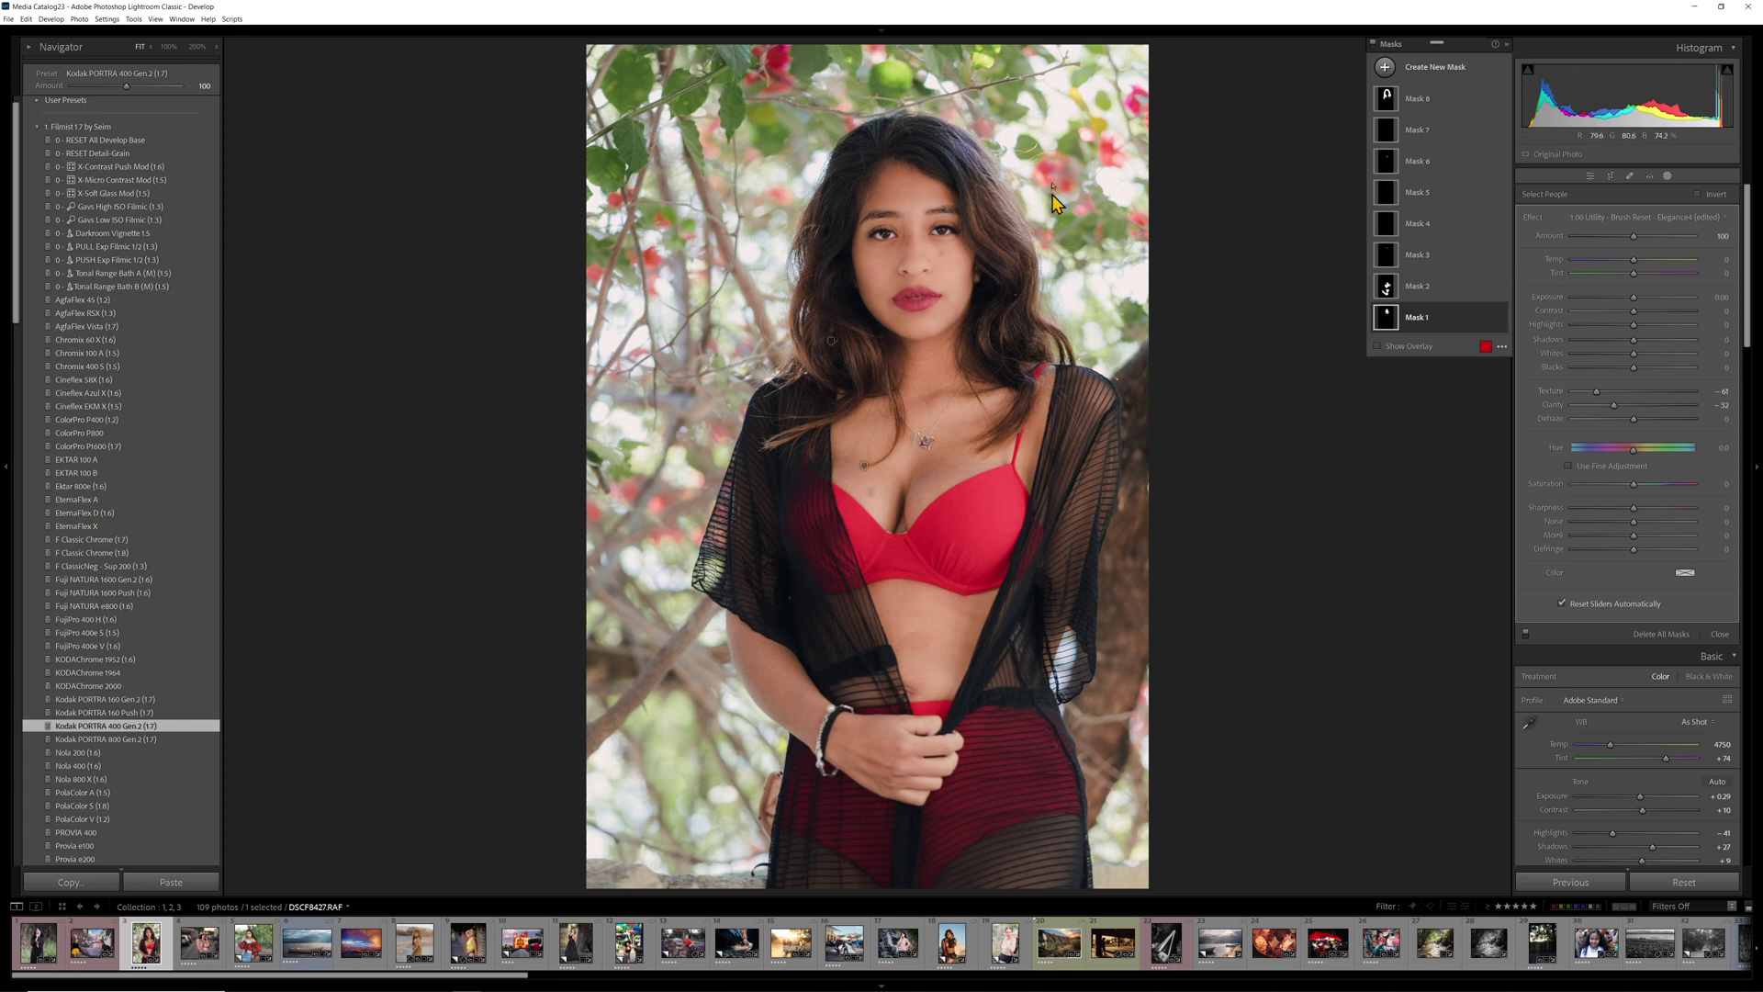
click(1416, 131)
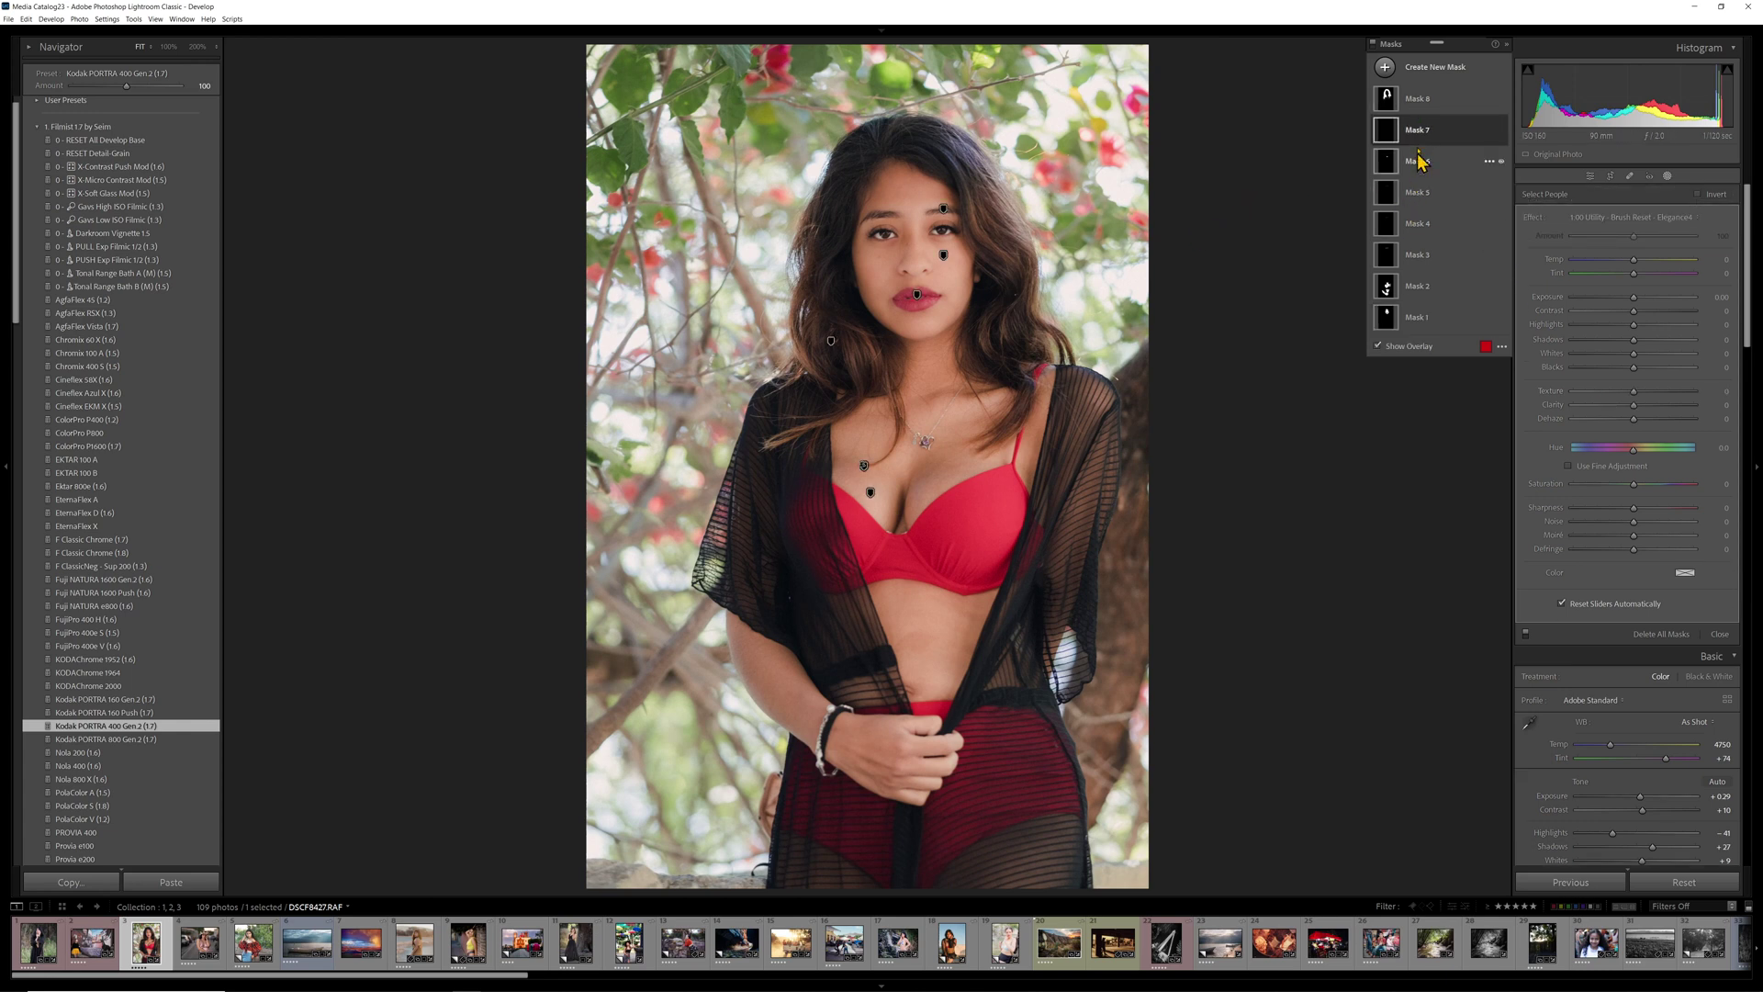
Raise Texture on hair Mask 8 to +41, then minimize Lightroom
click(1418, 108)
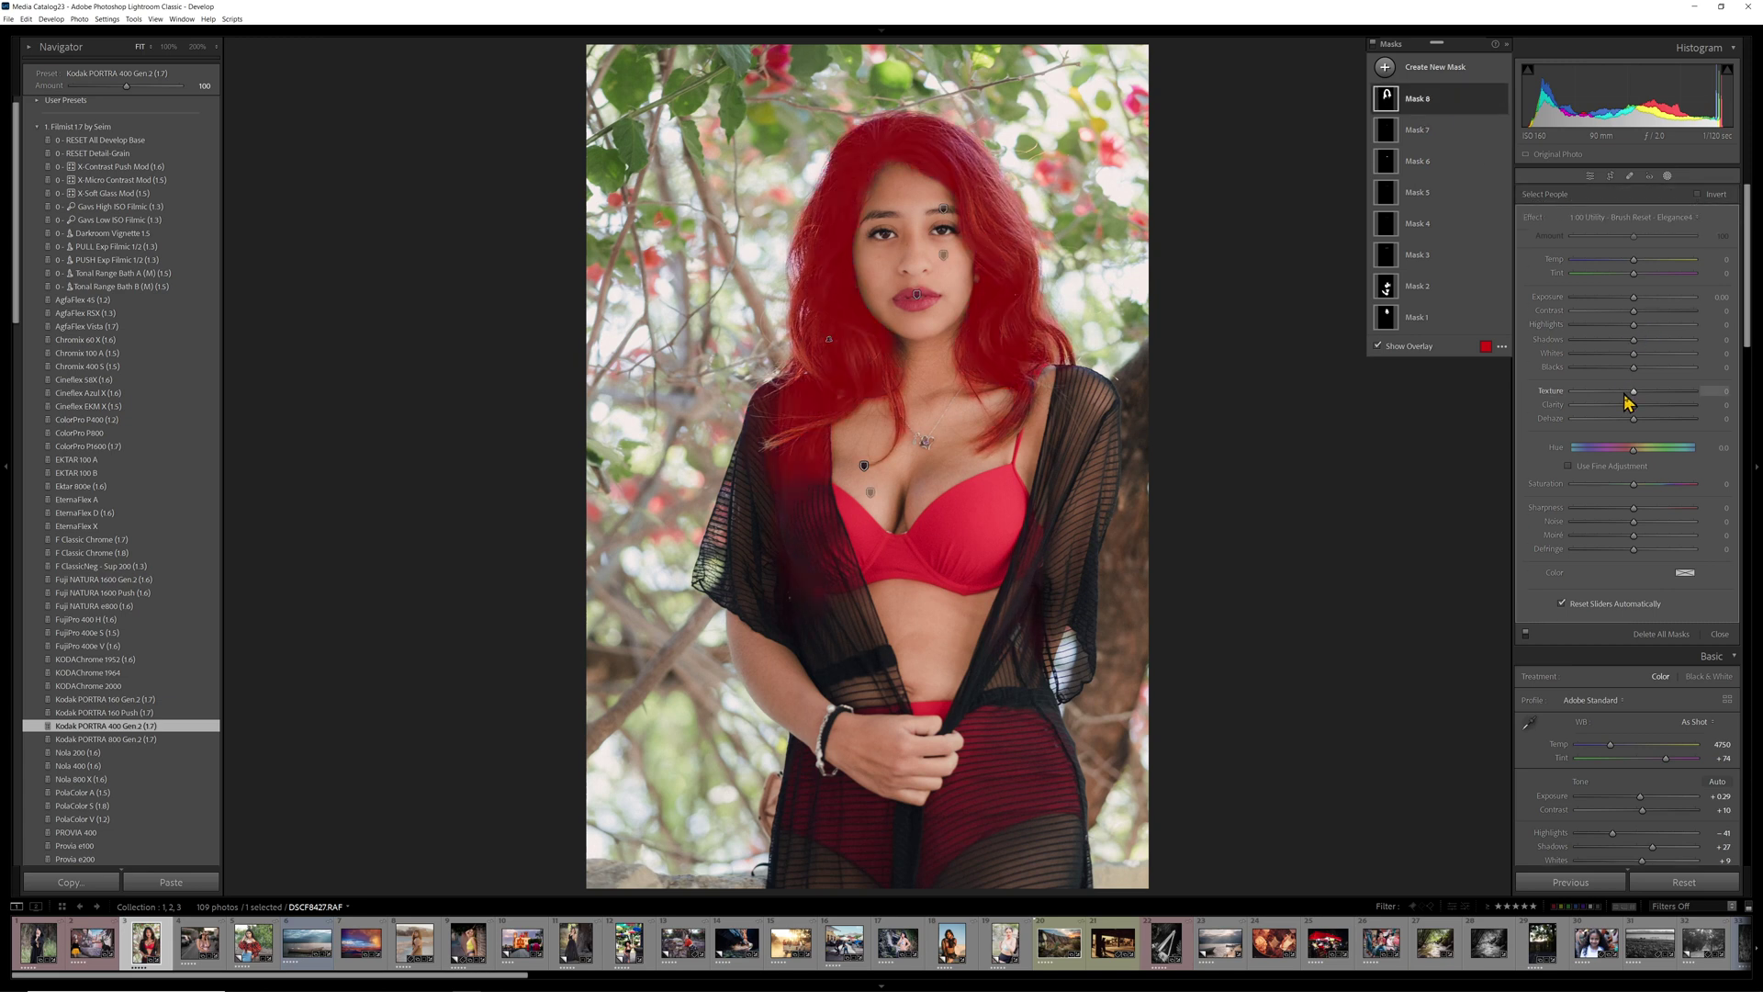
drag(1635, 392, 1665, 394)
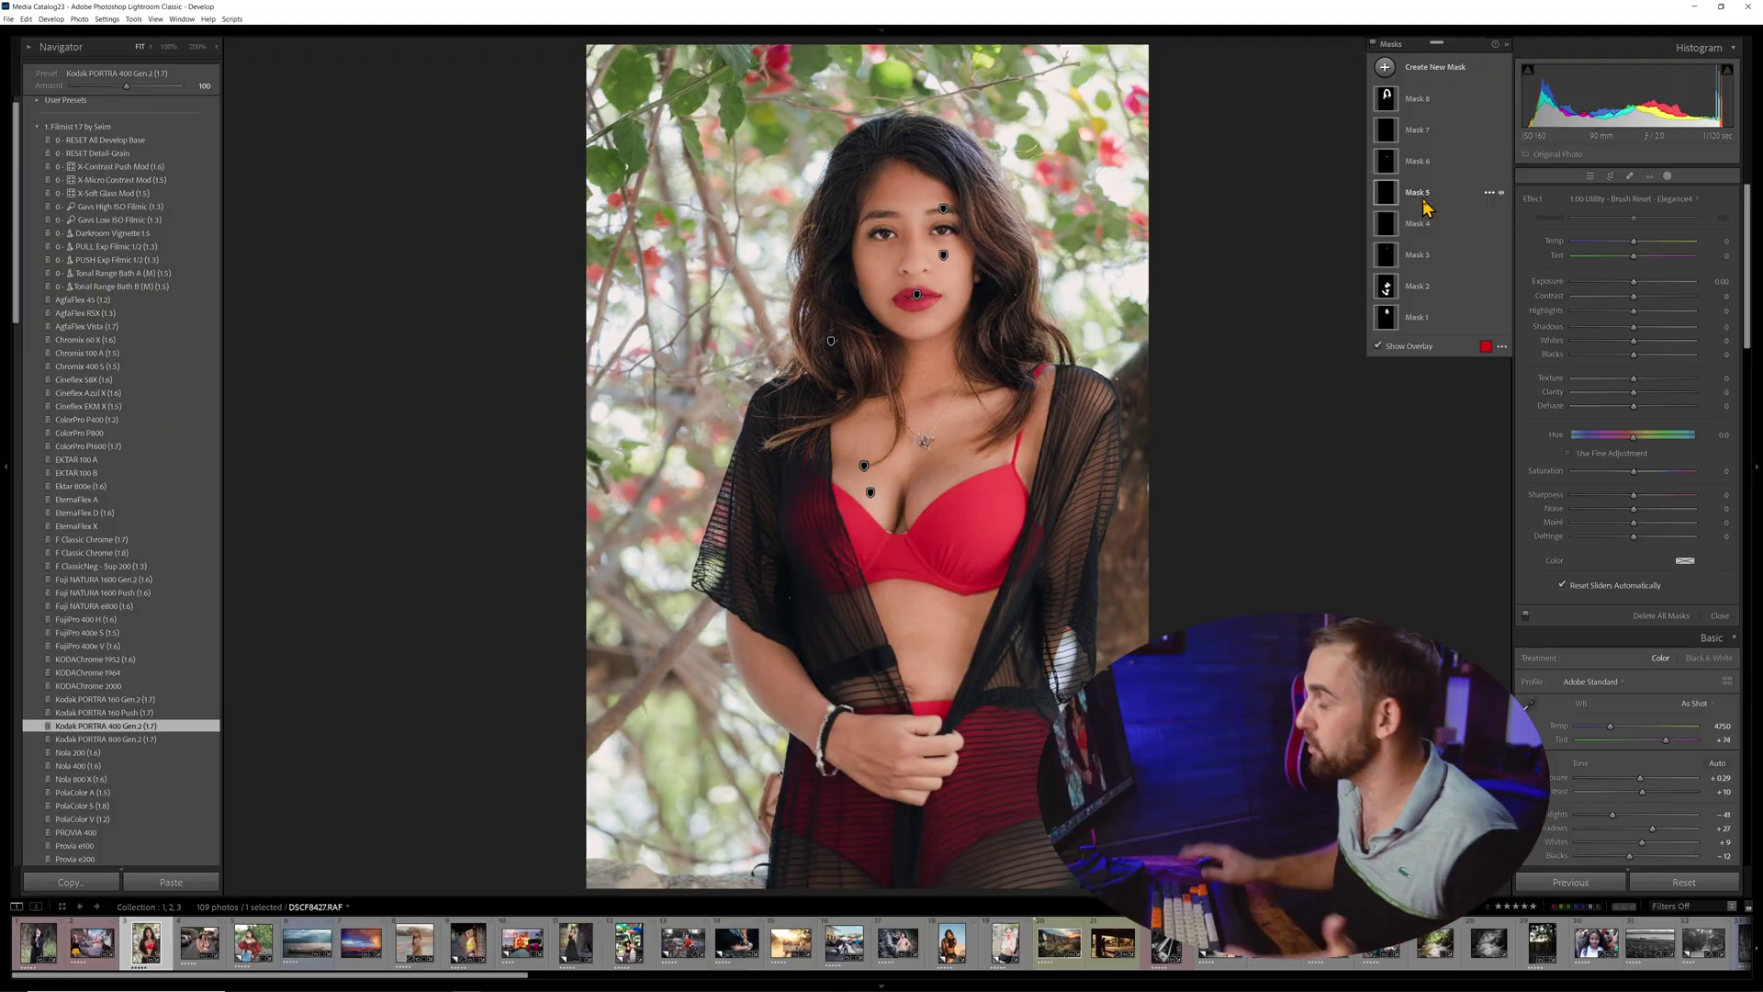
click(1697, 9)
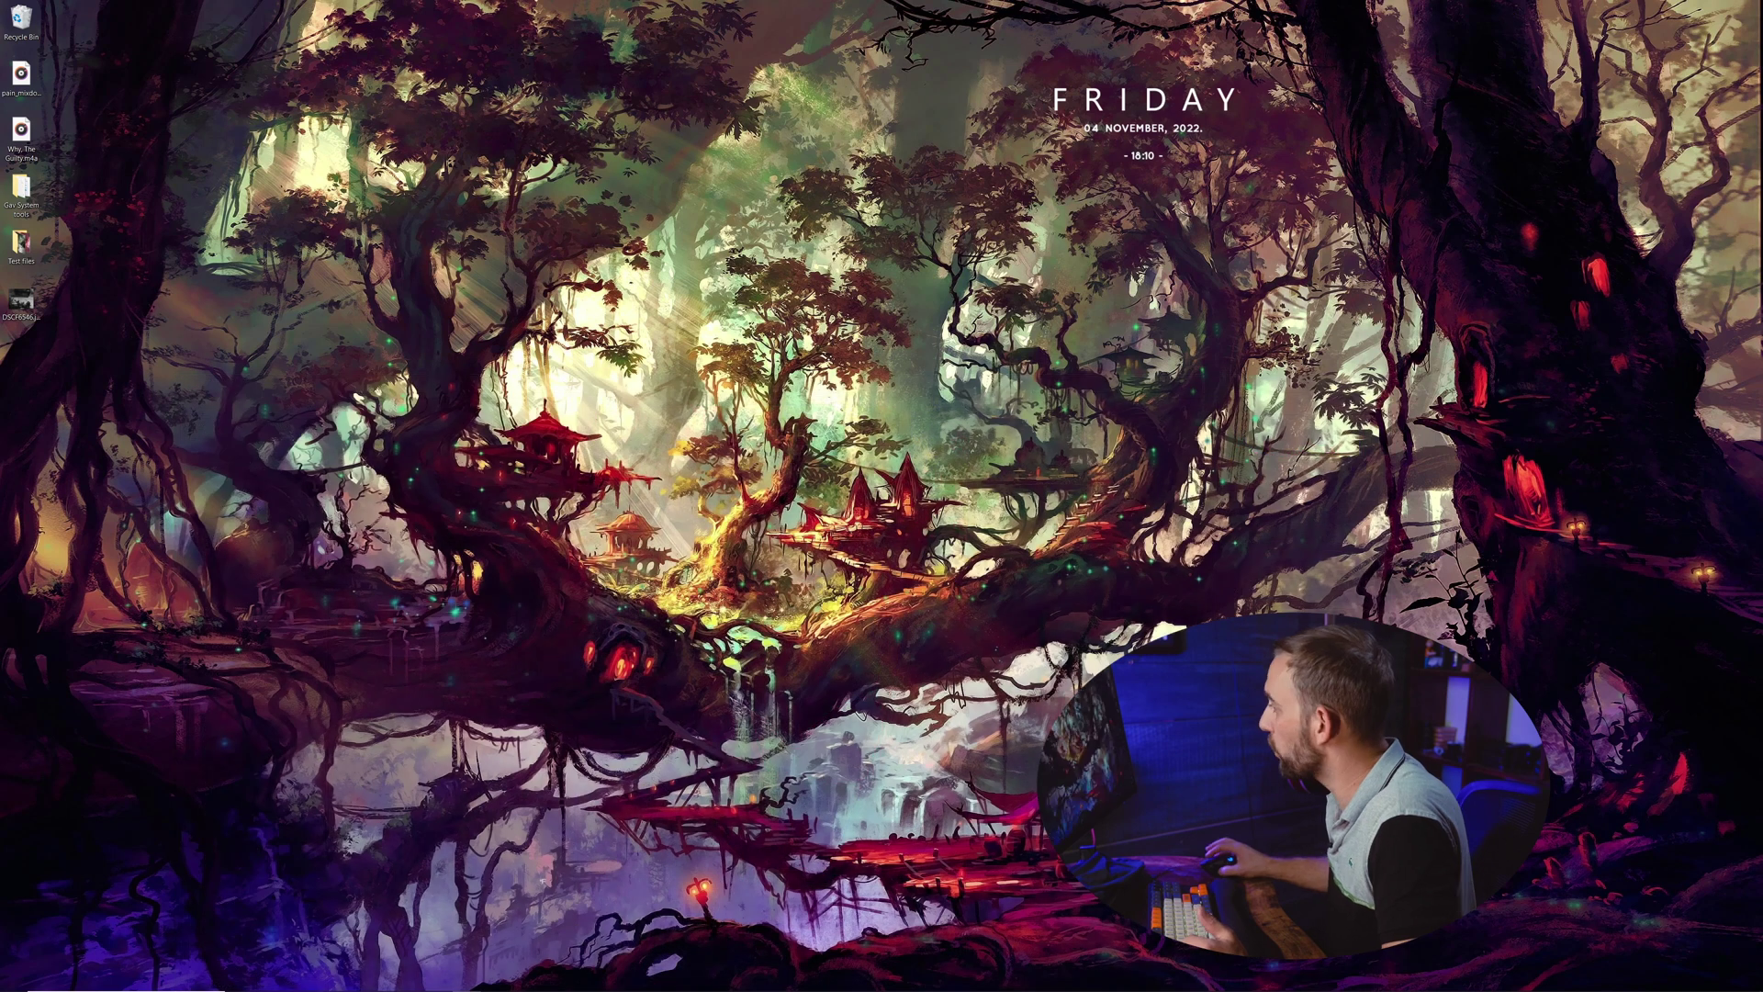
Bring up Capture One from the taskbar and show its adjustment tools
click(573, 981)
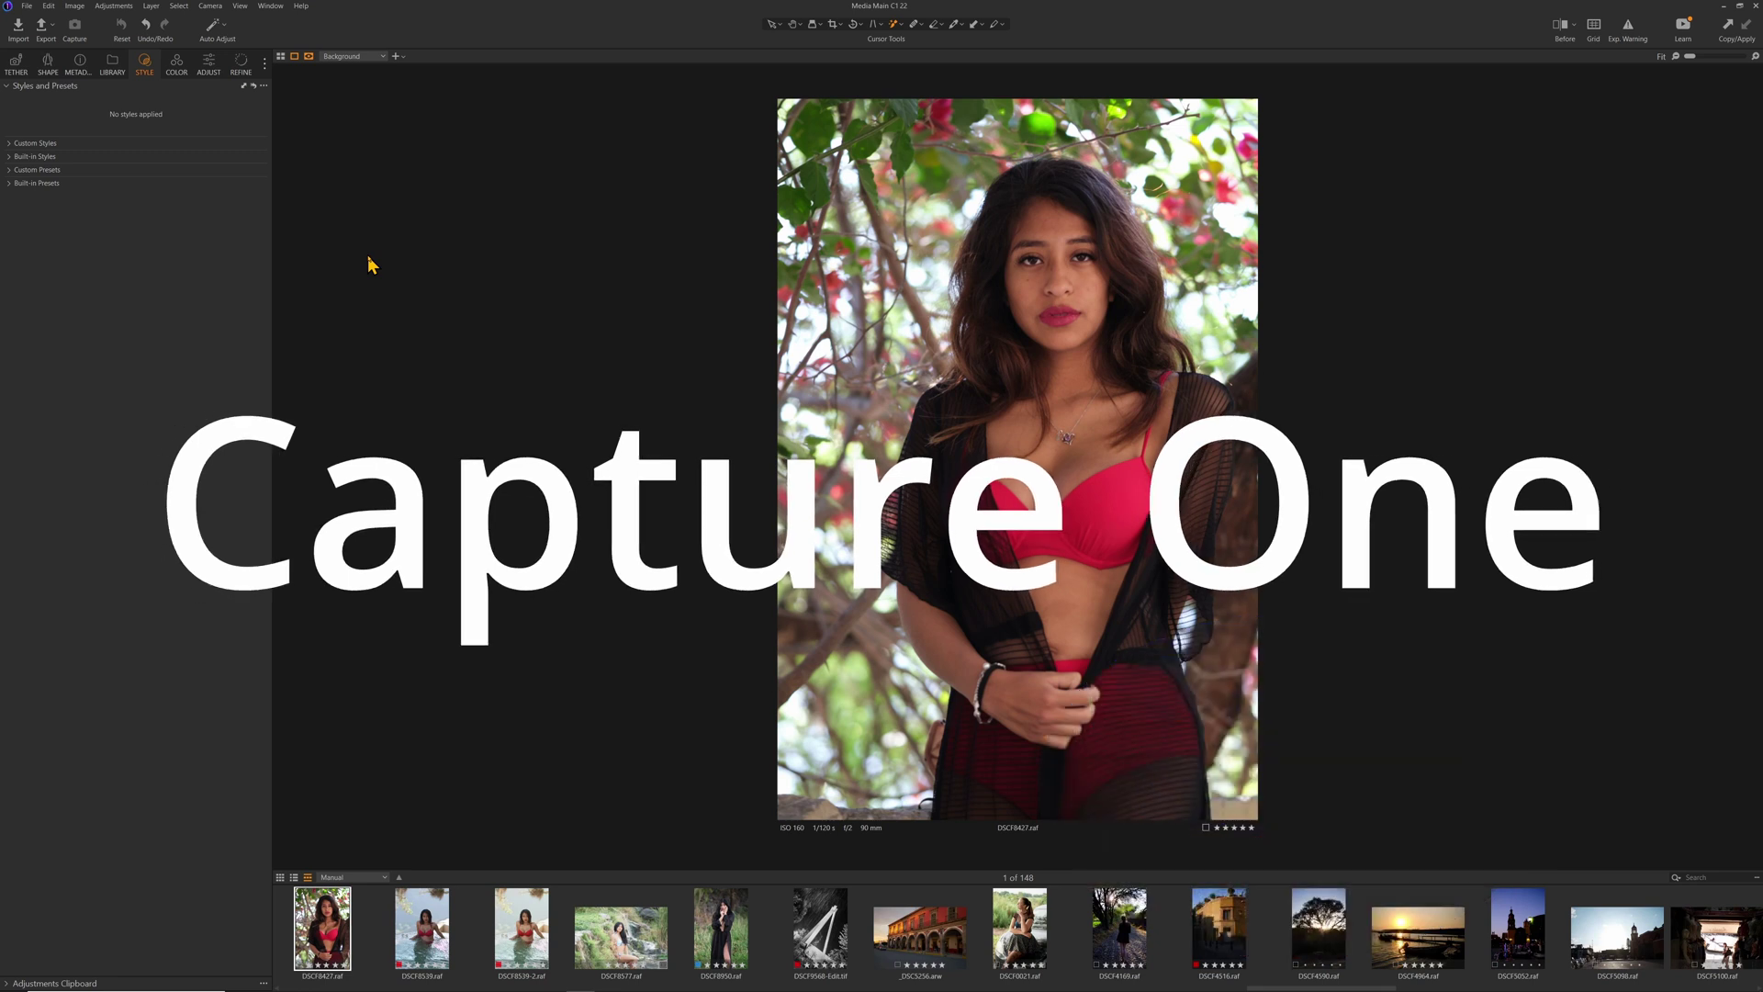
click(210, 64)
Brighten exposure and apply the Filmist 1.7 C1 Kodak PORTRA 160 Gen.2 (1.7) style
drag(146, 377, 162, 381)
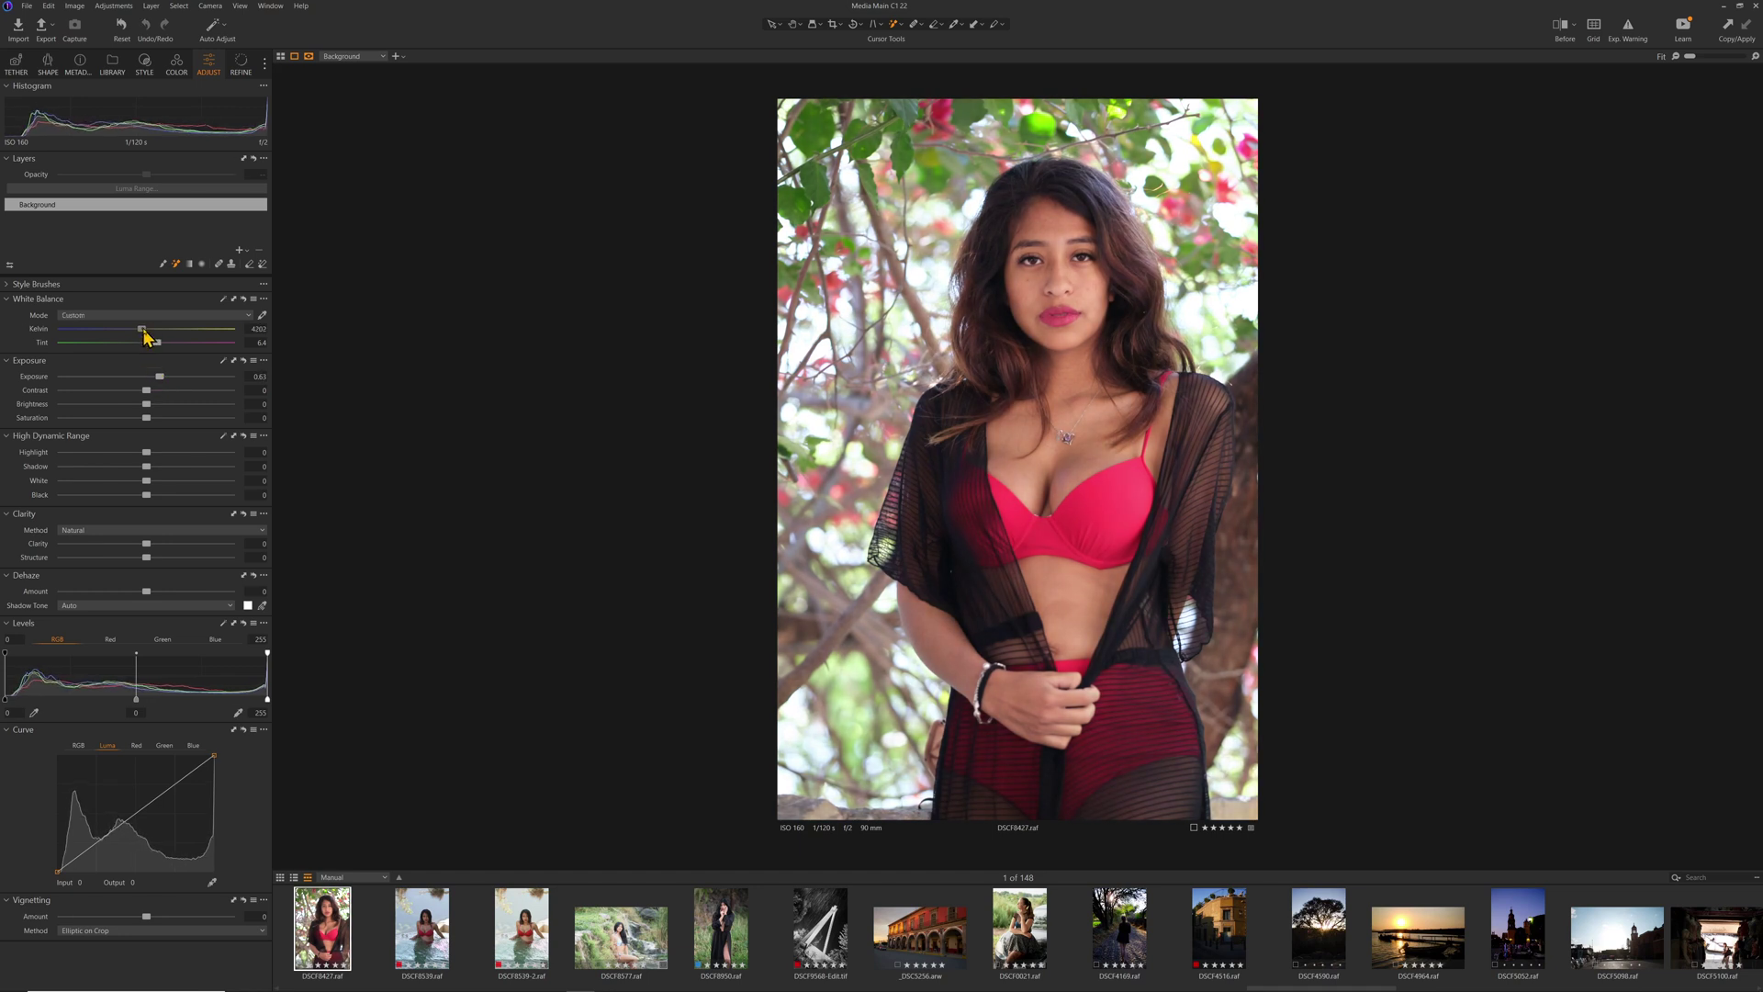
click(145, 65)
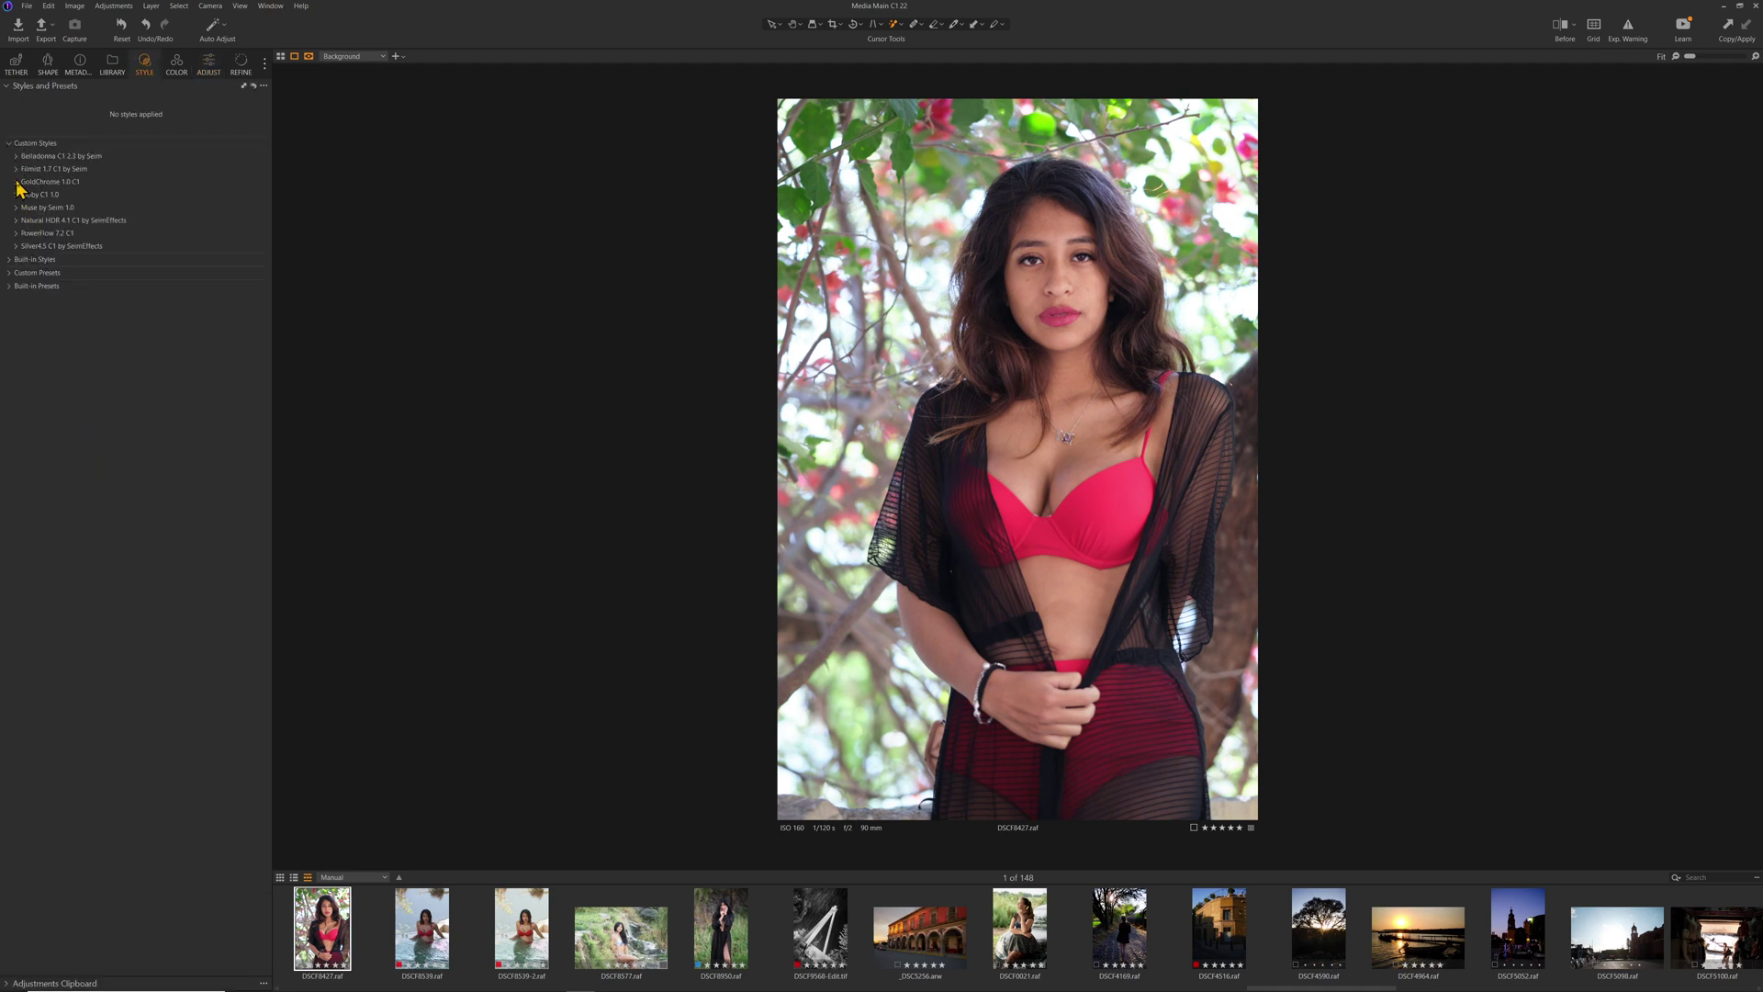
click(15, 170)
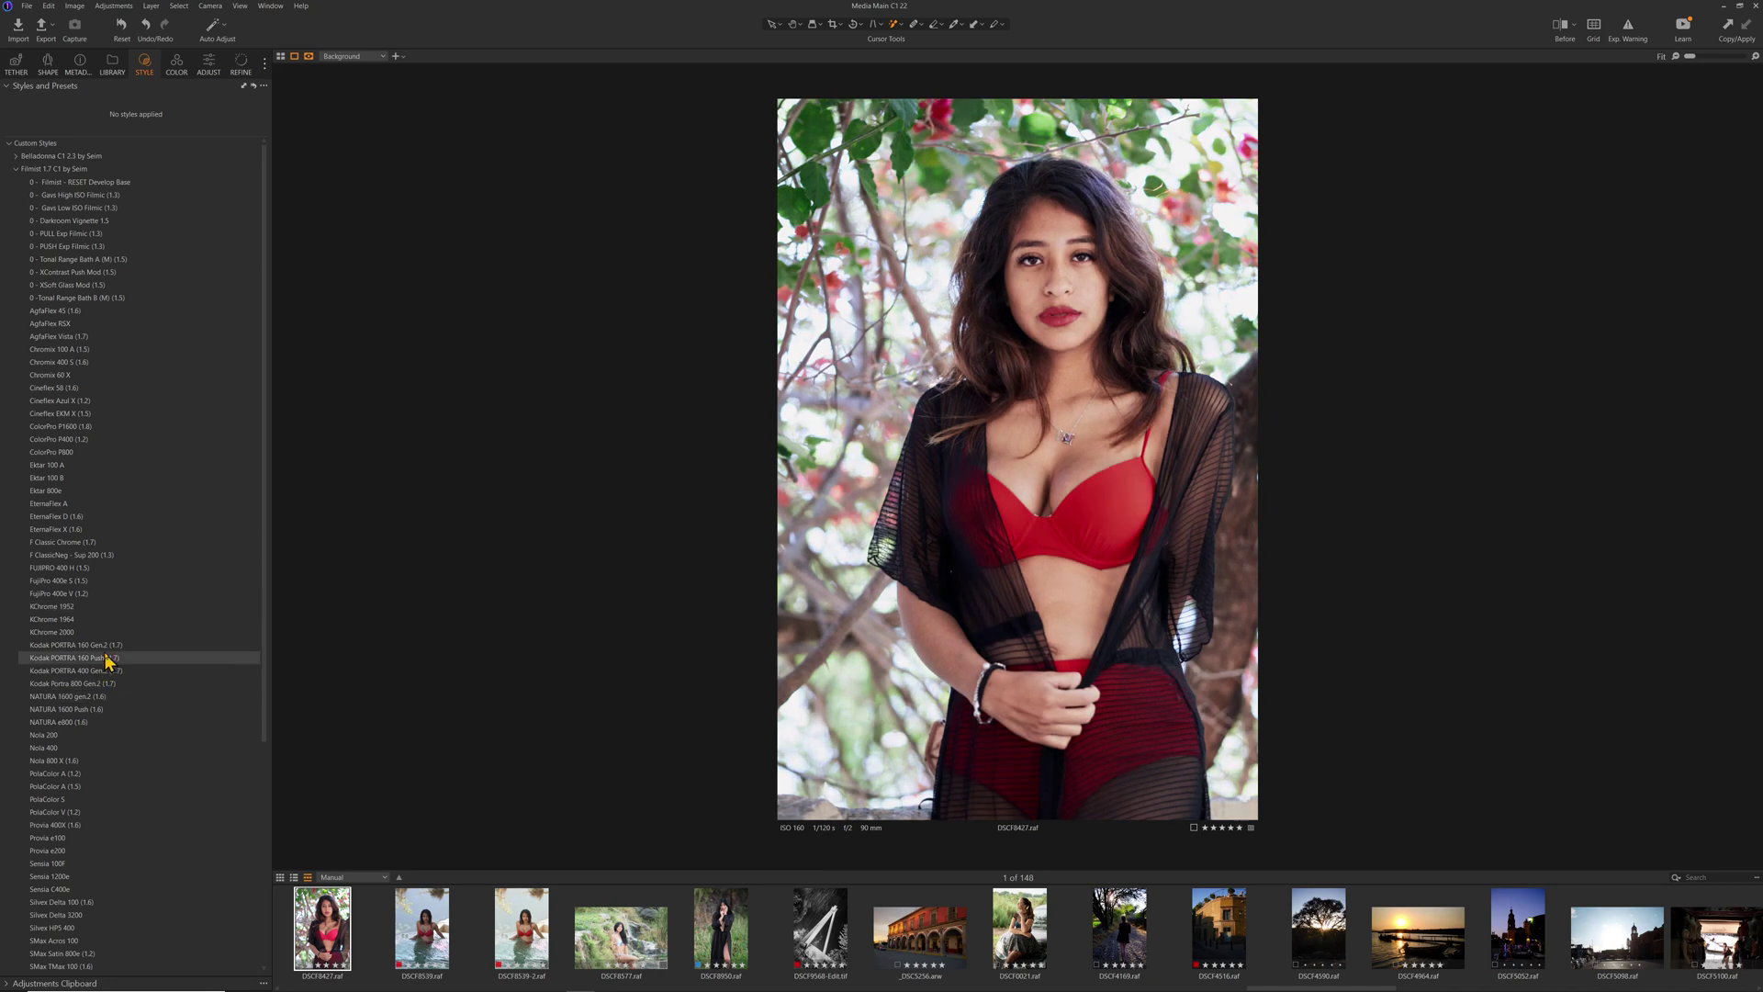
click(107, 648)
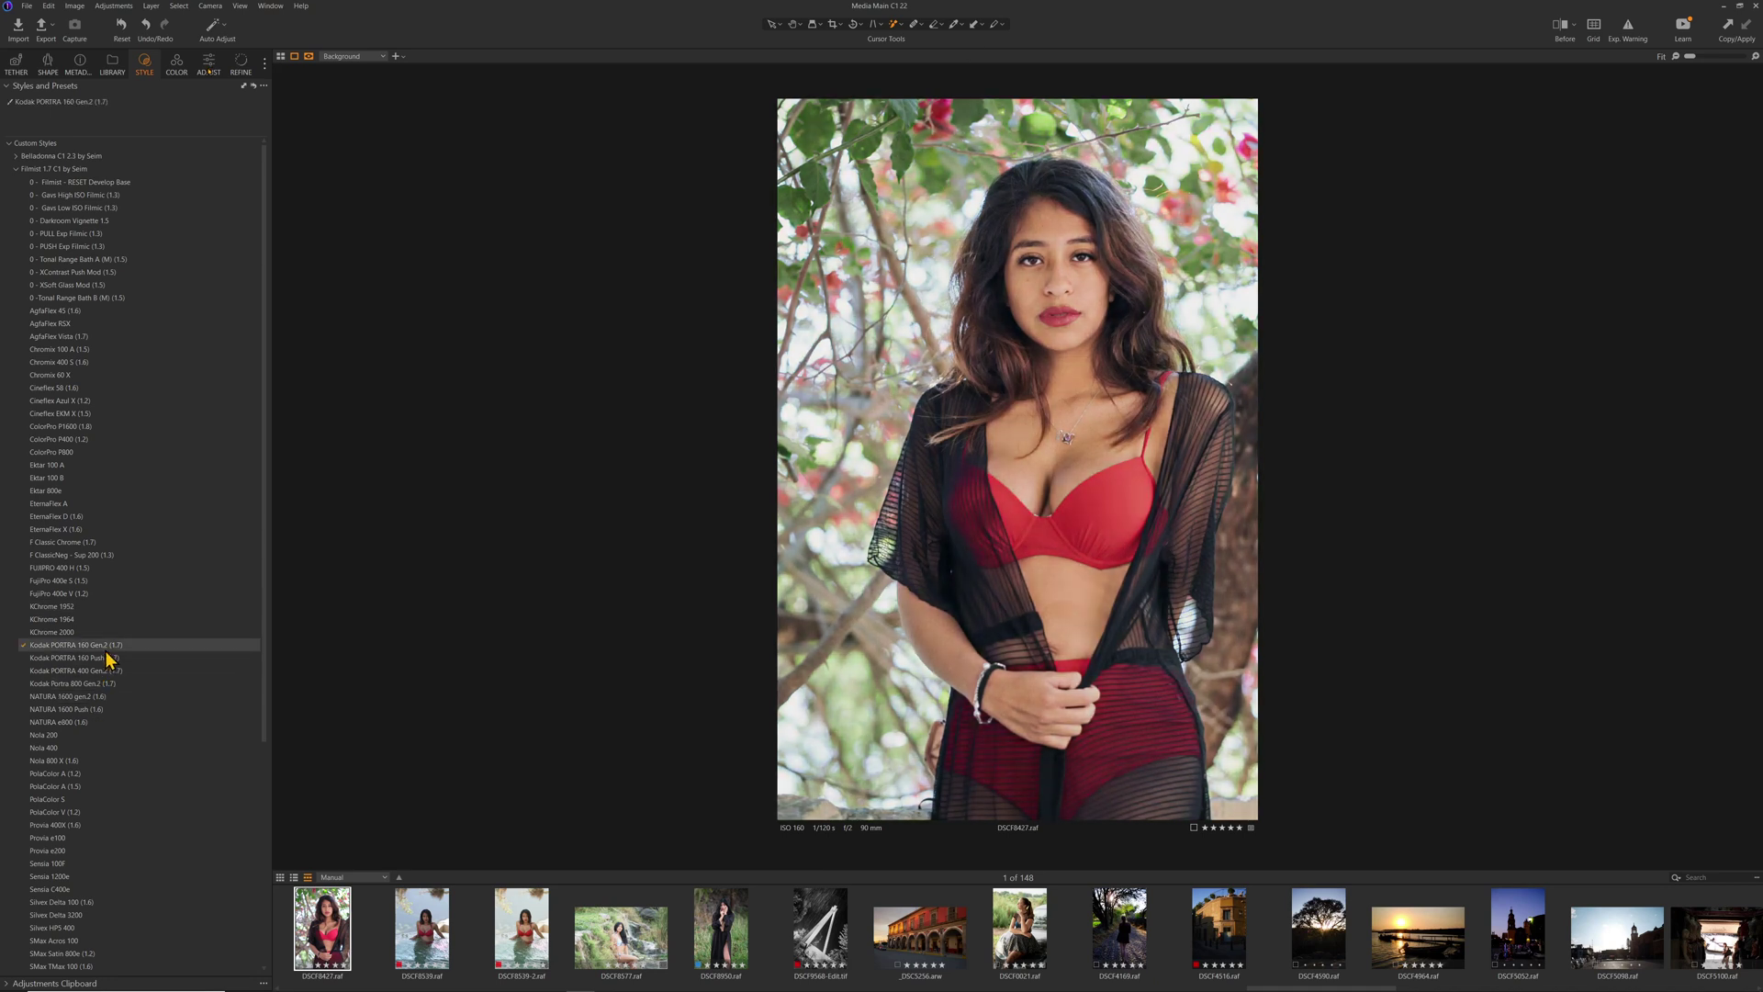
key(ctrl+7)
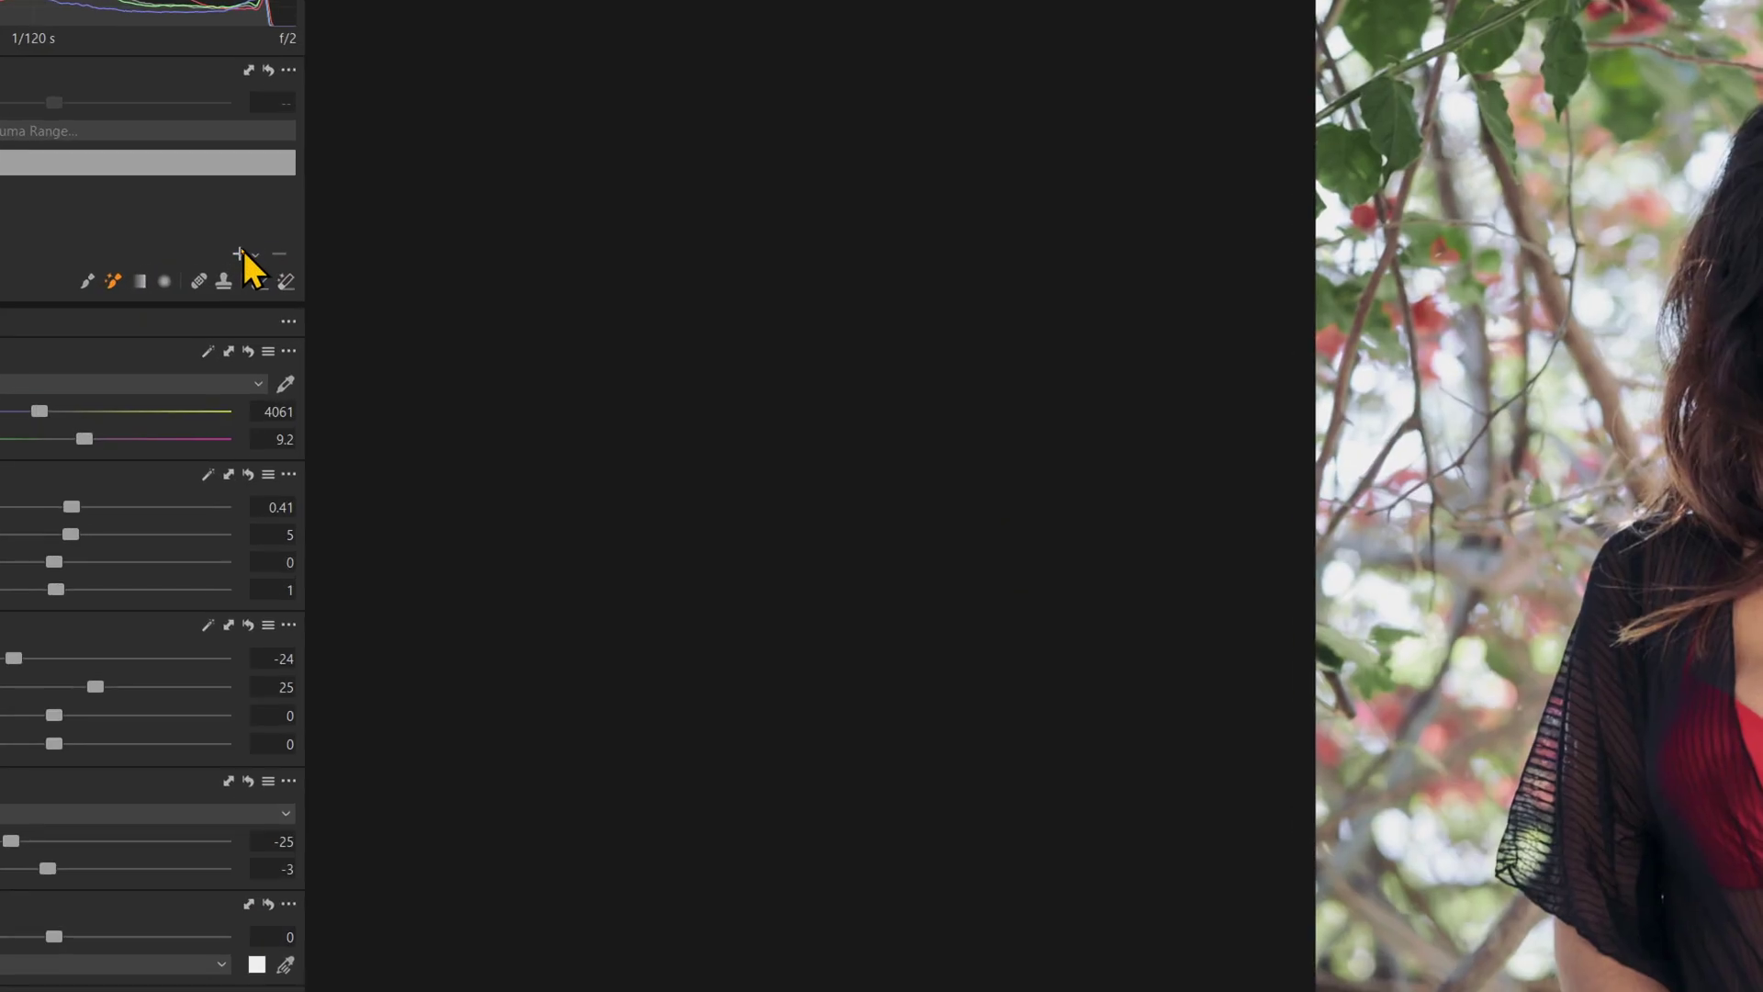
Add an adjustment layer masked on the hair with Exposure -0.24 and Black -25
click(239, 250)
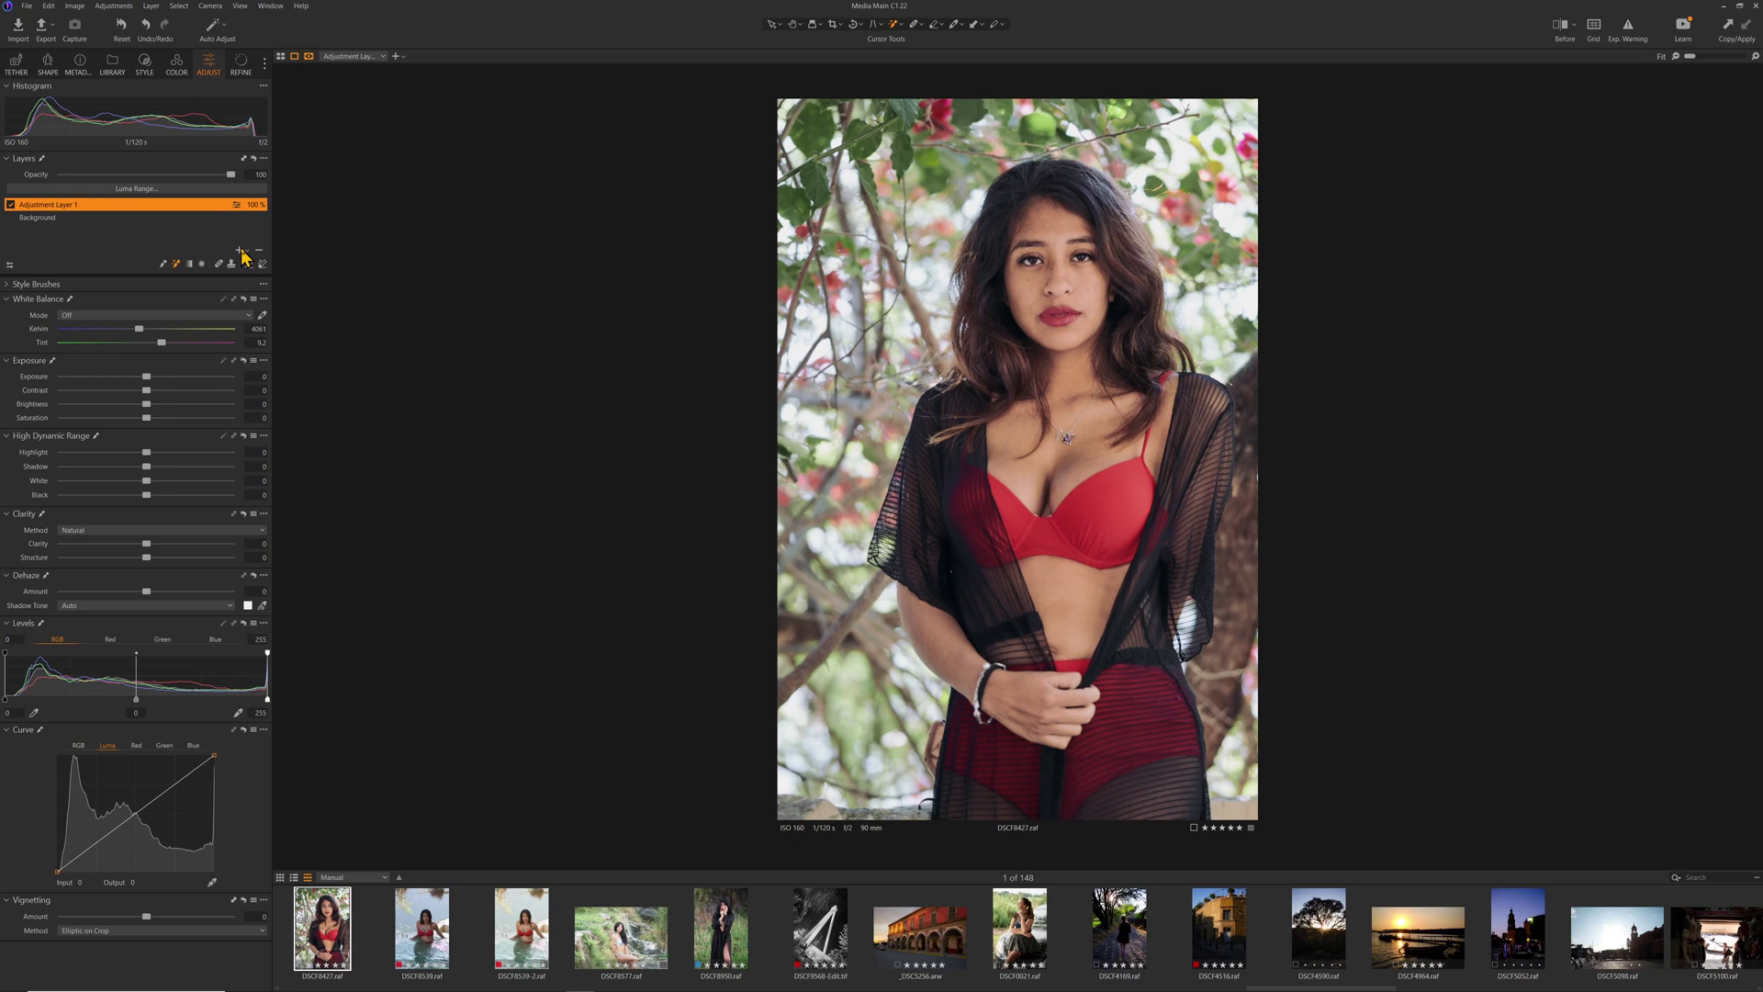
mouse_move(177, 269)
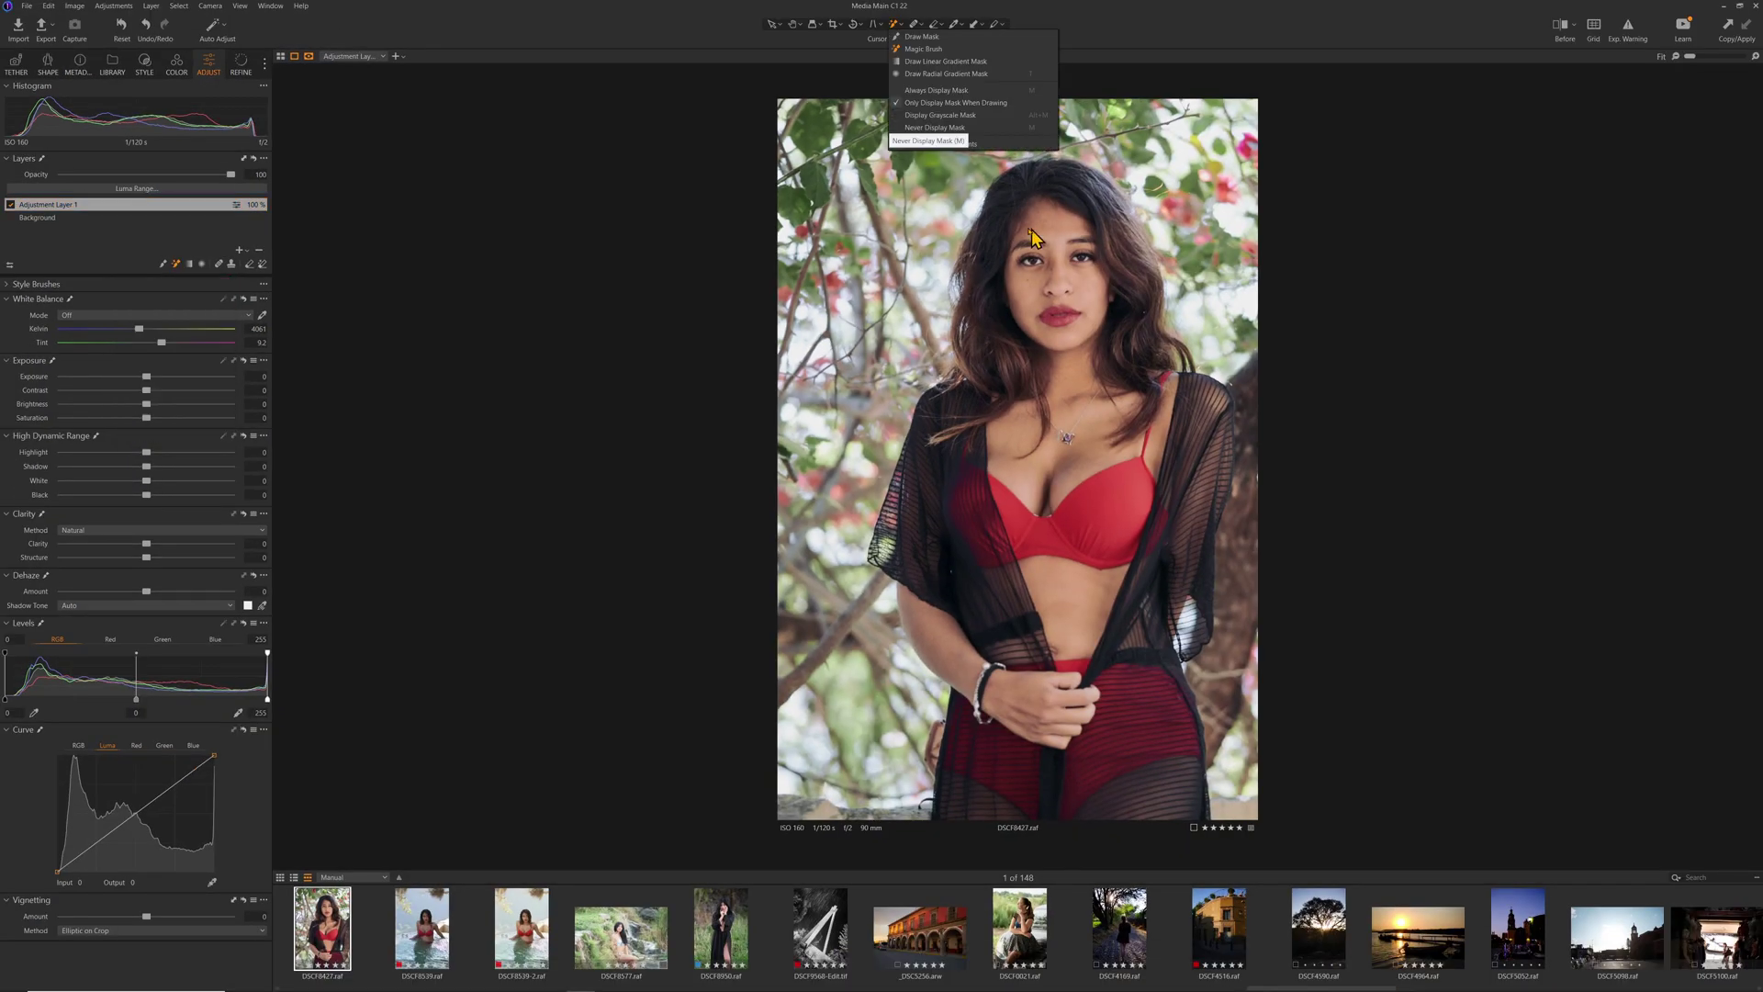
click(1097, 192)
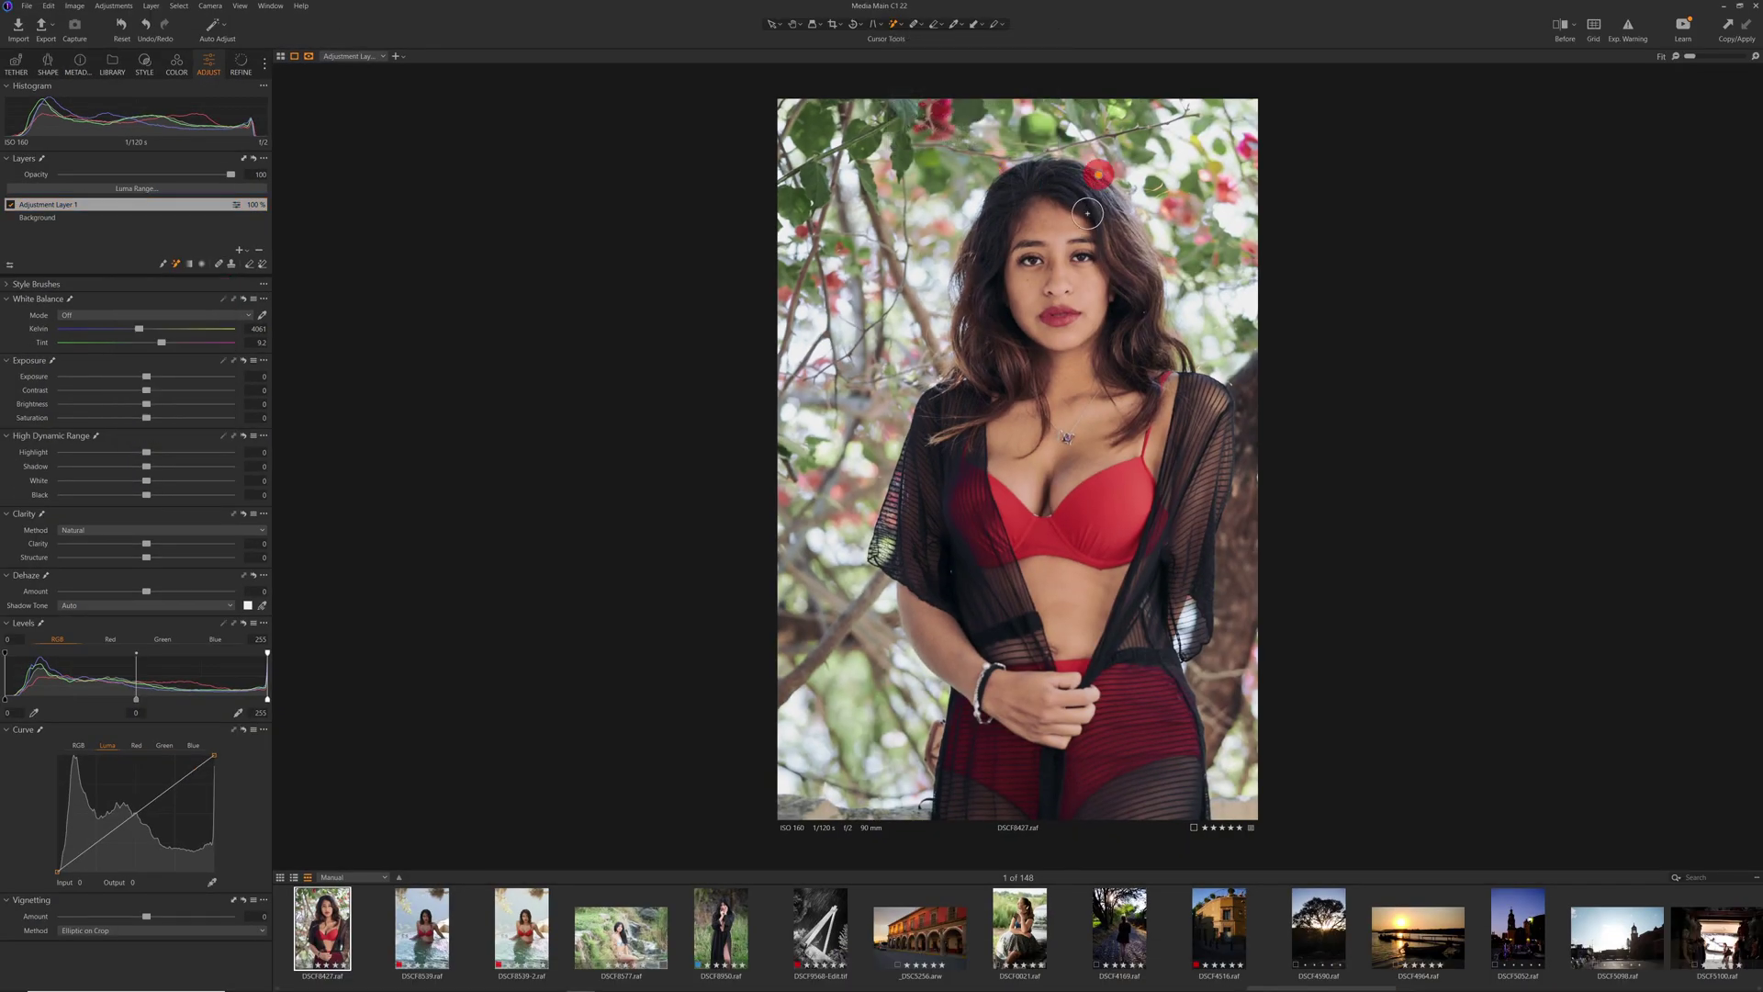
drag(1120, 213, 1061, 179)
drag(147, 377, 210, 407)
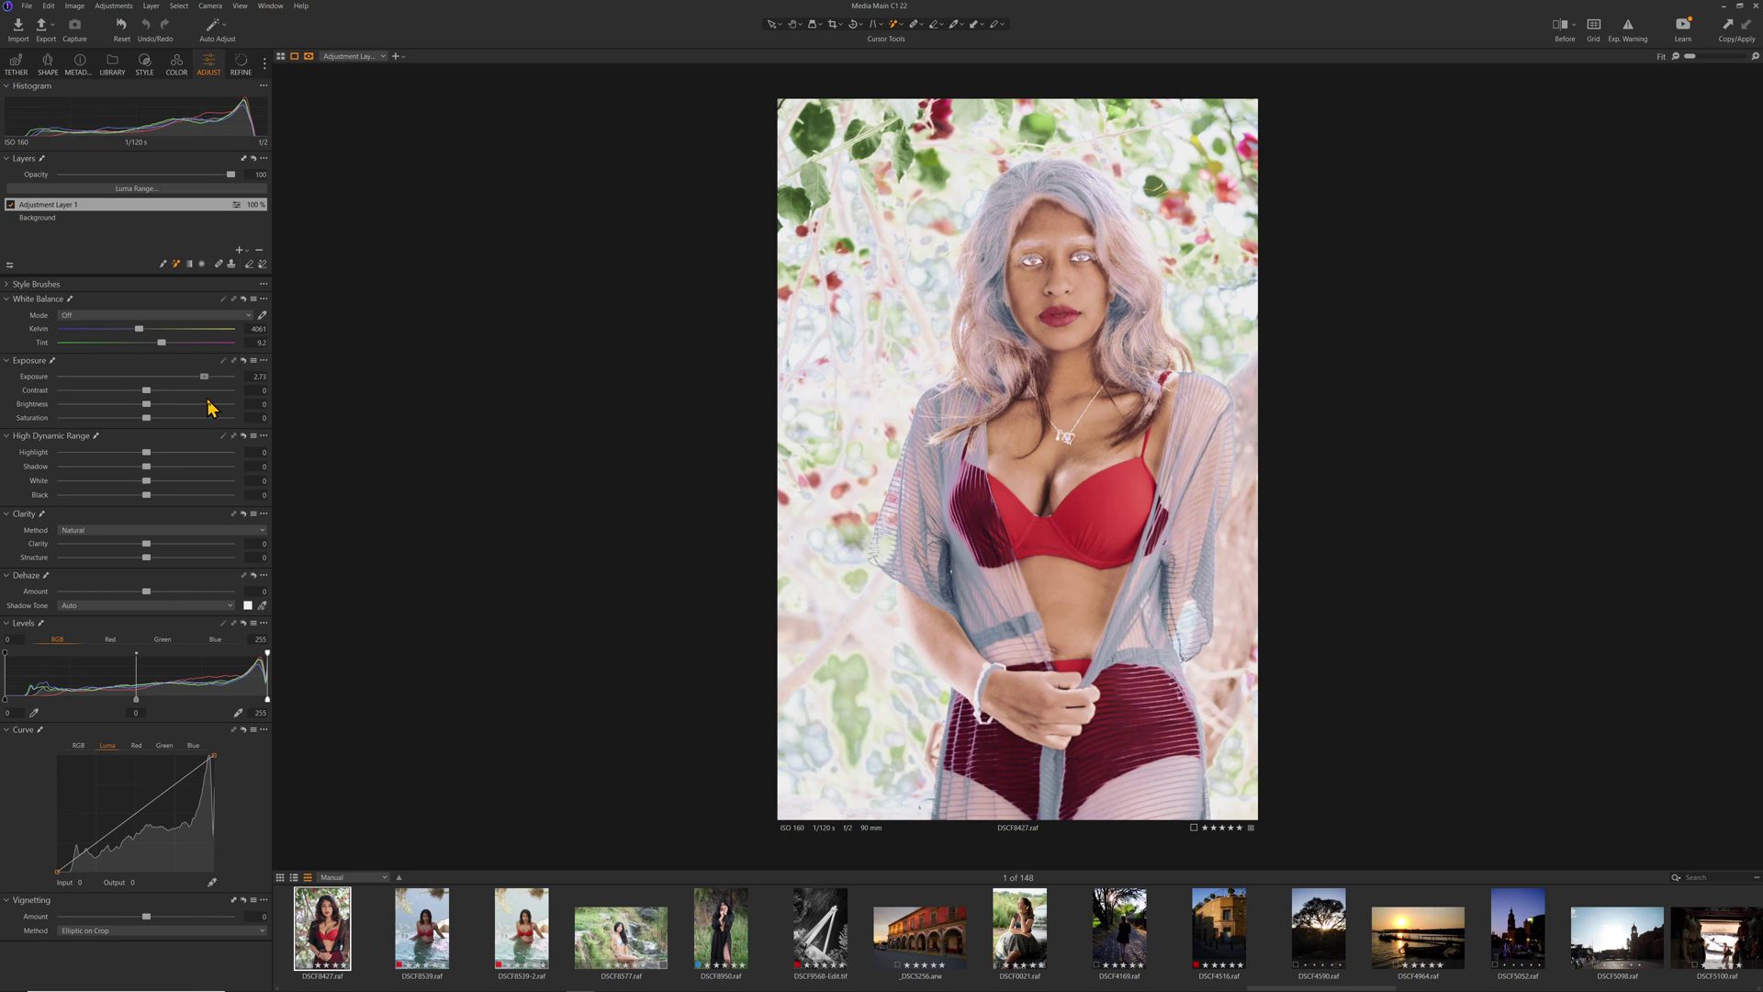
key(ctrl+z)
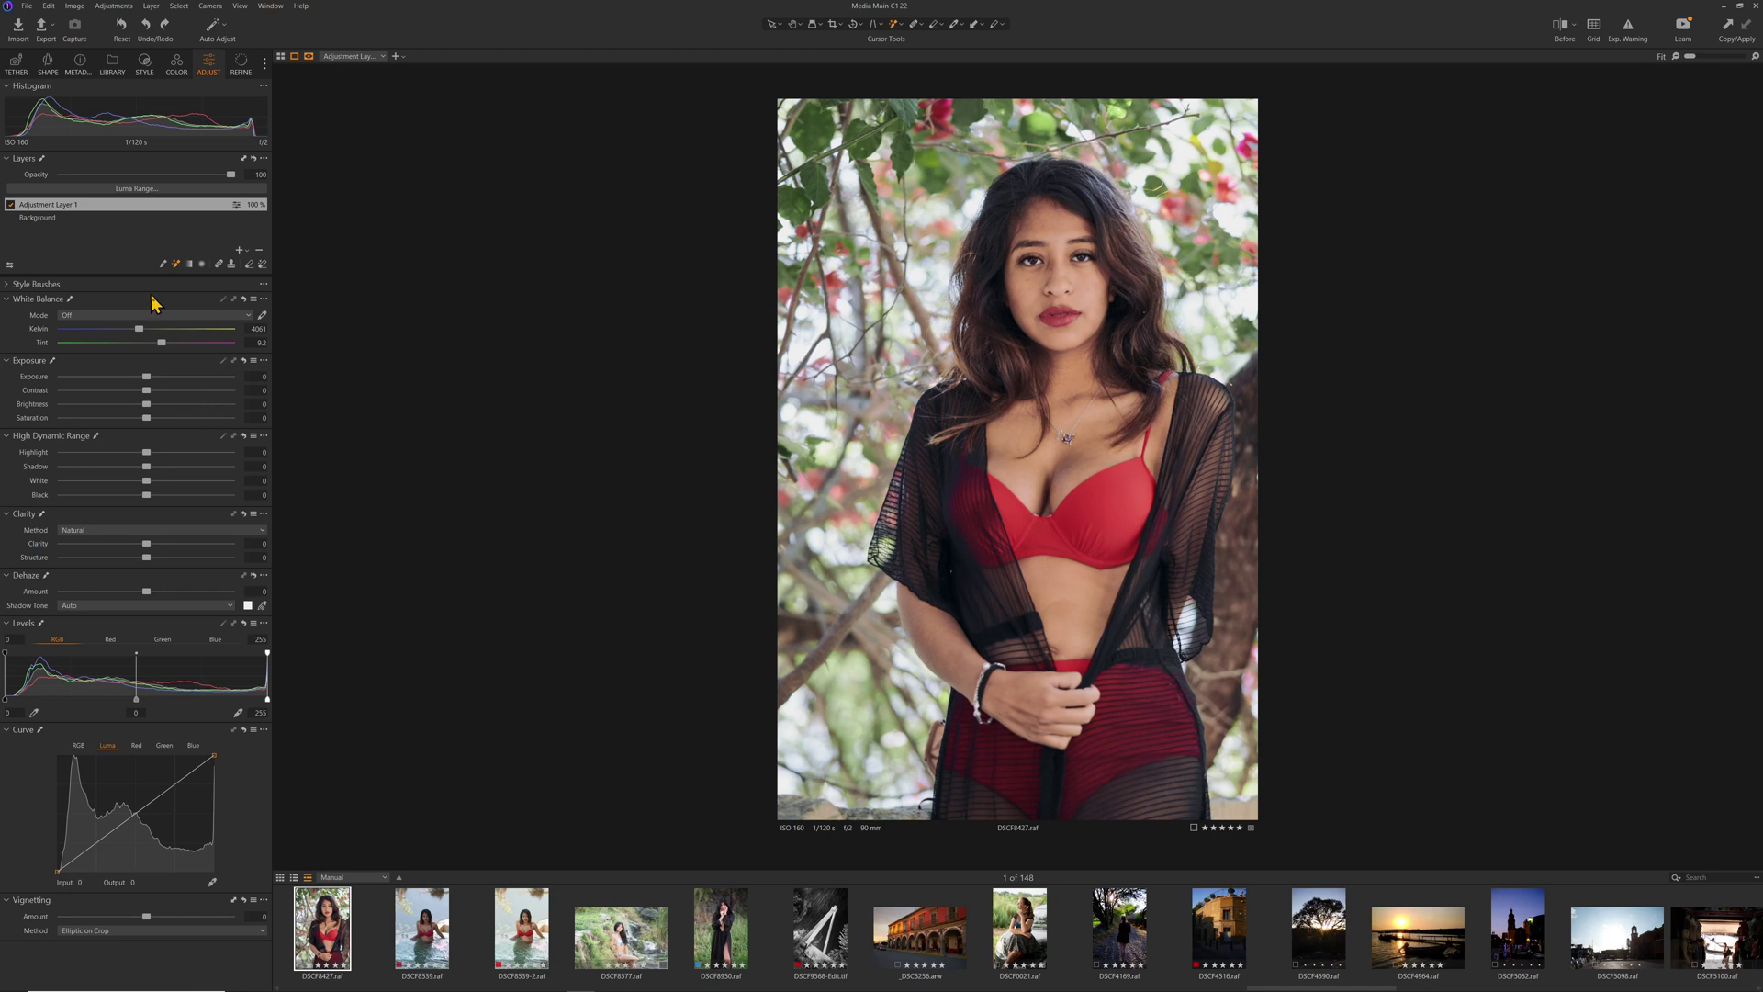
drag(147, 375, 143, 380)
mouse_move(142, 495)
mouse_down()
mouse_move(126, 496)
mouse_move(159, 472)
mouse_up()
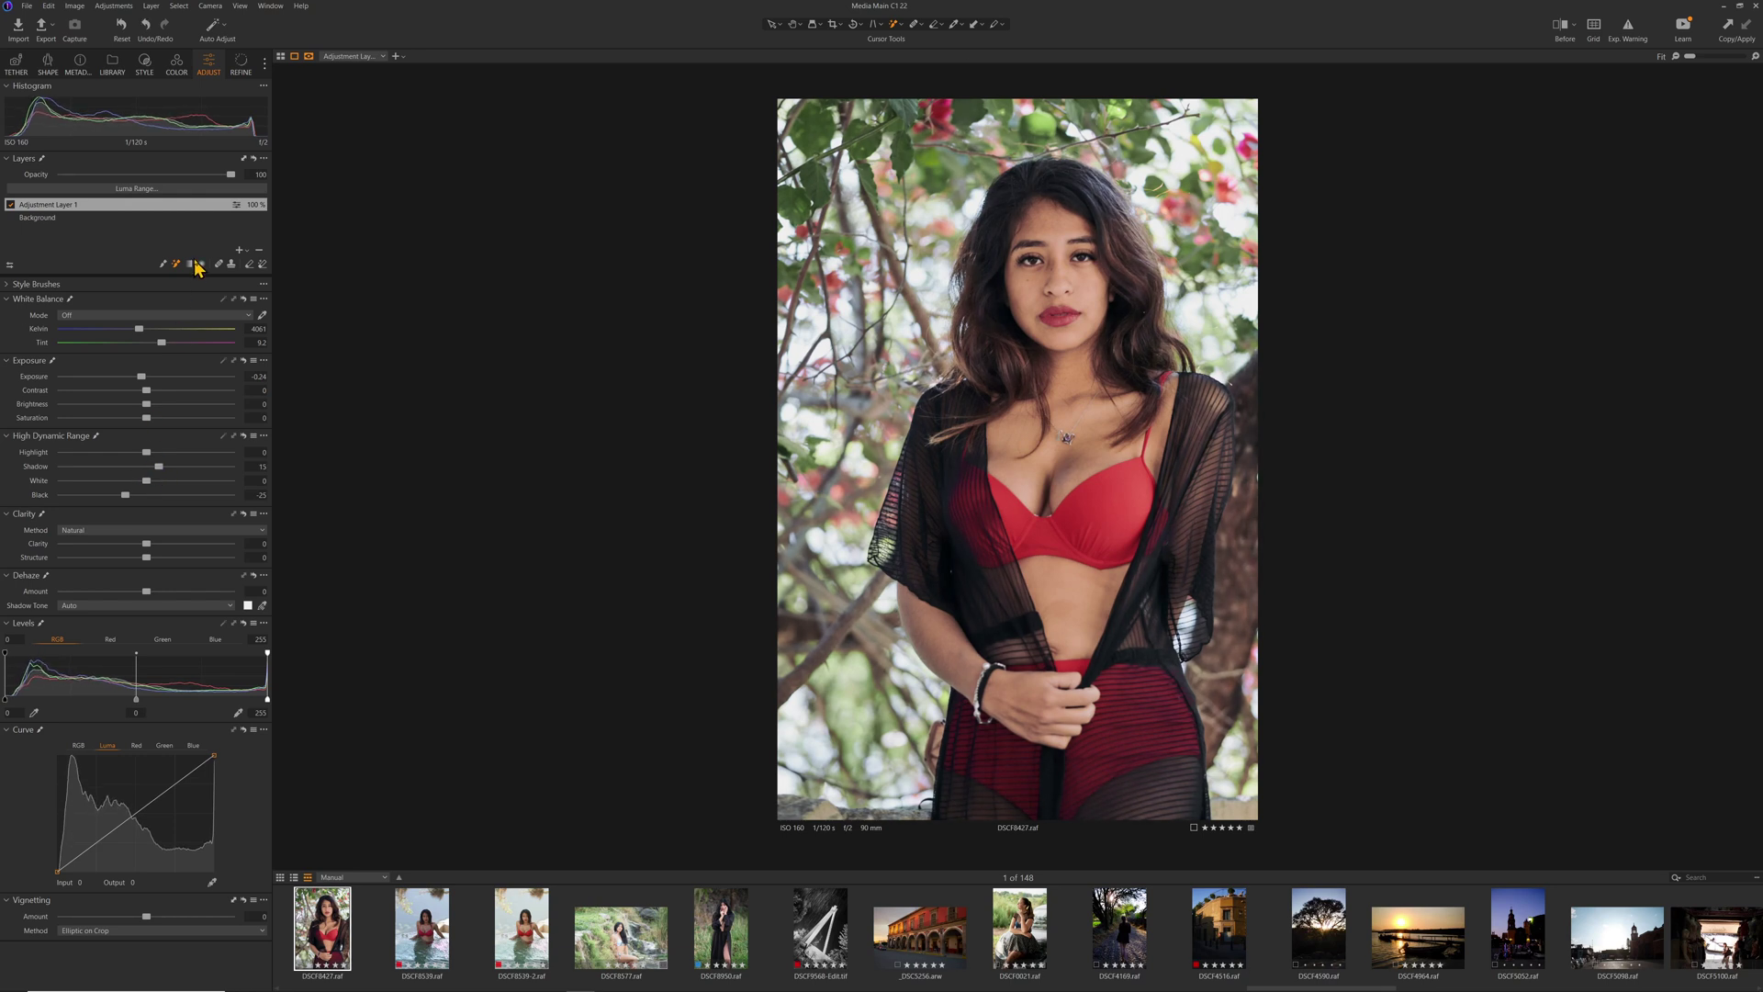
click(11, 206)
click(11, 206)
click(11, 205)
click(11, 206)
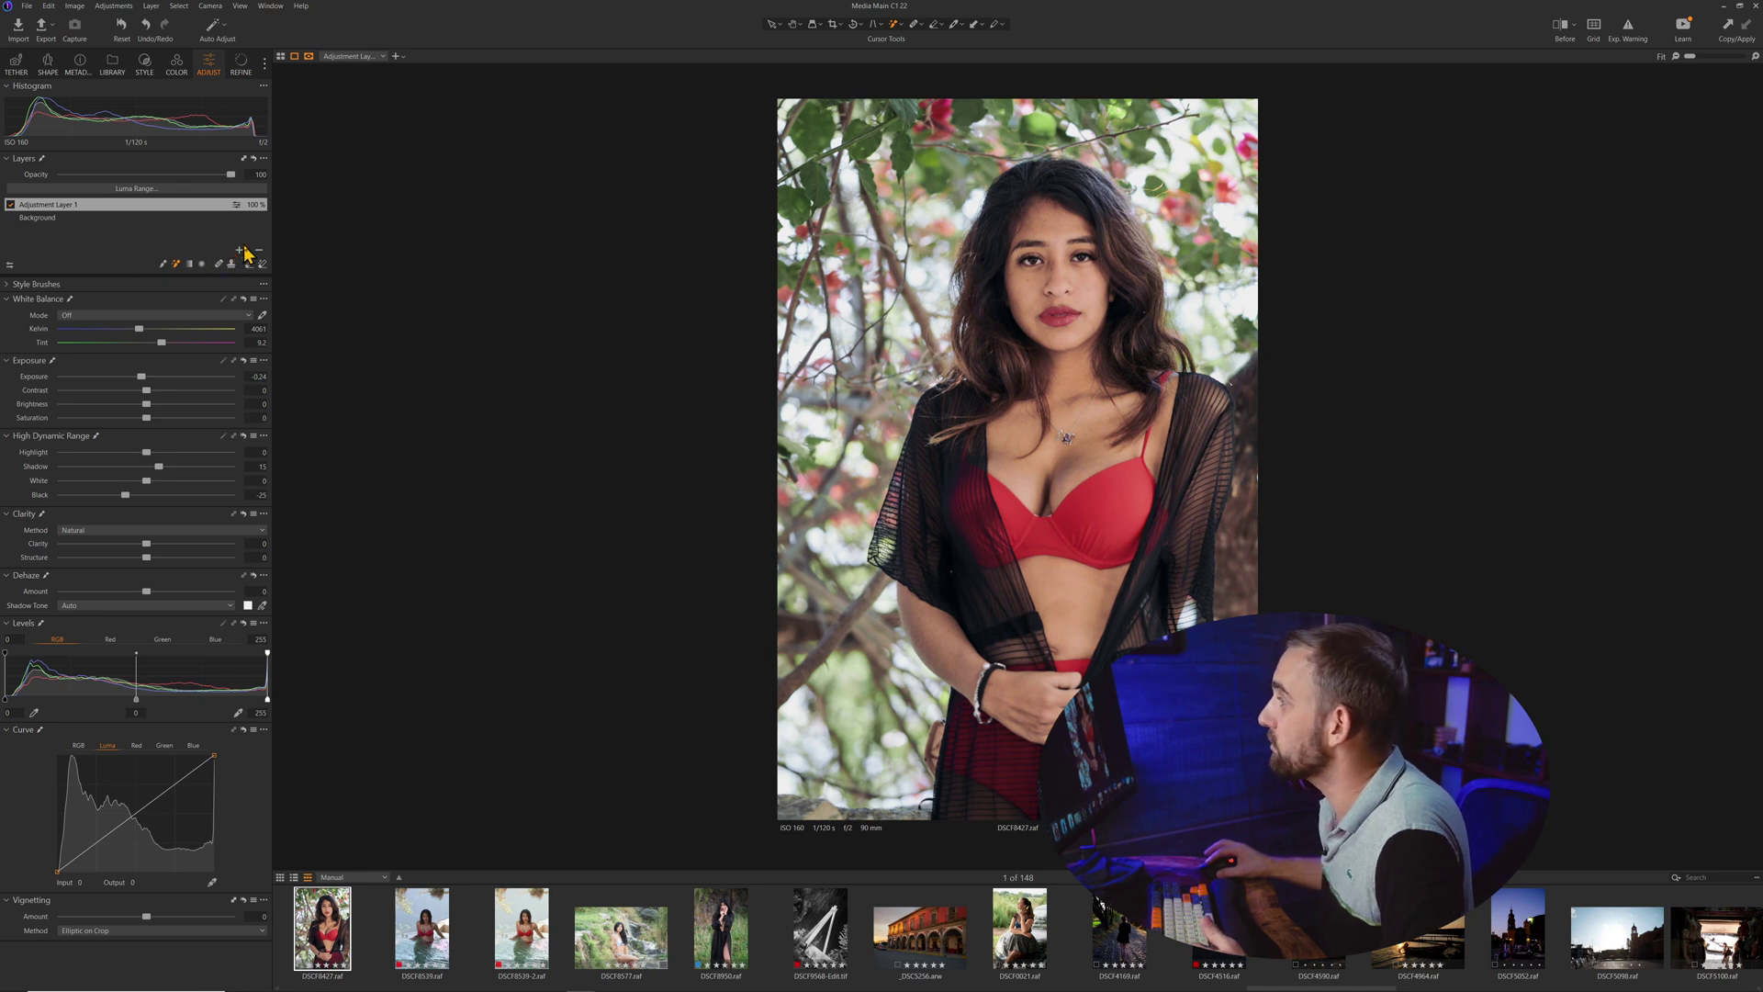
Mask a second layer on the face with Exposure 0.76 and Structure -12
click(1071, 282)
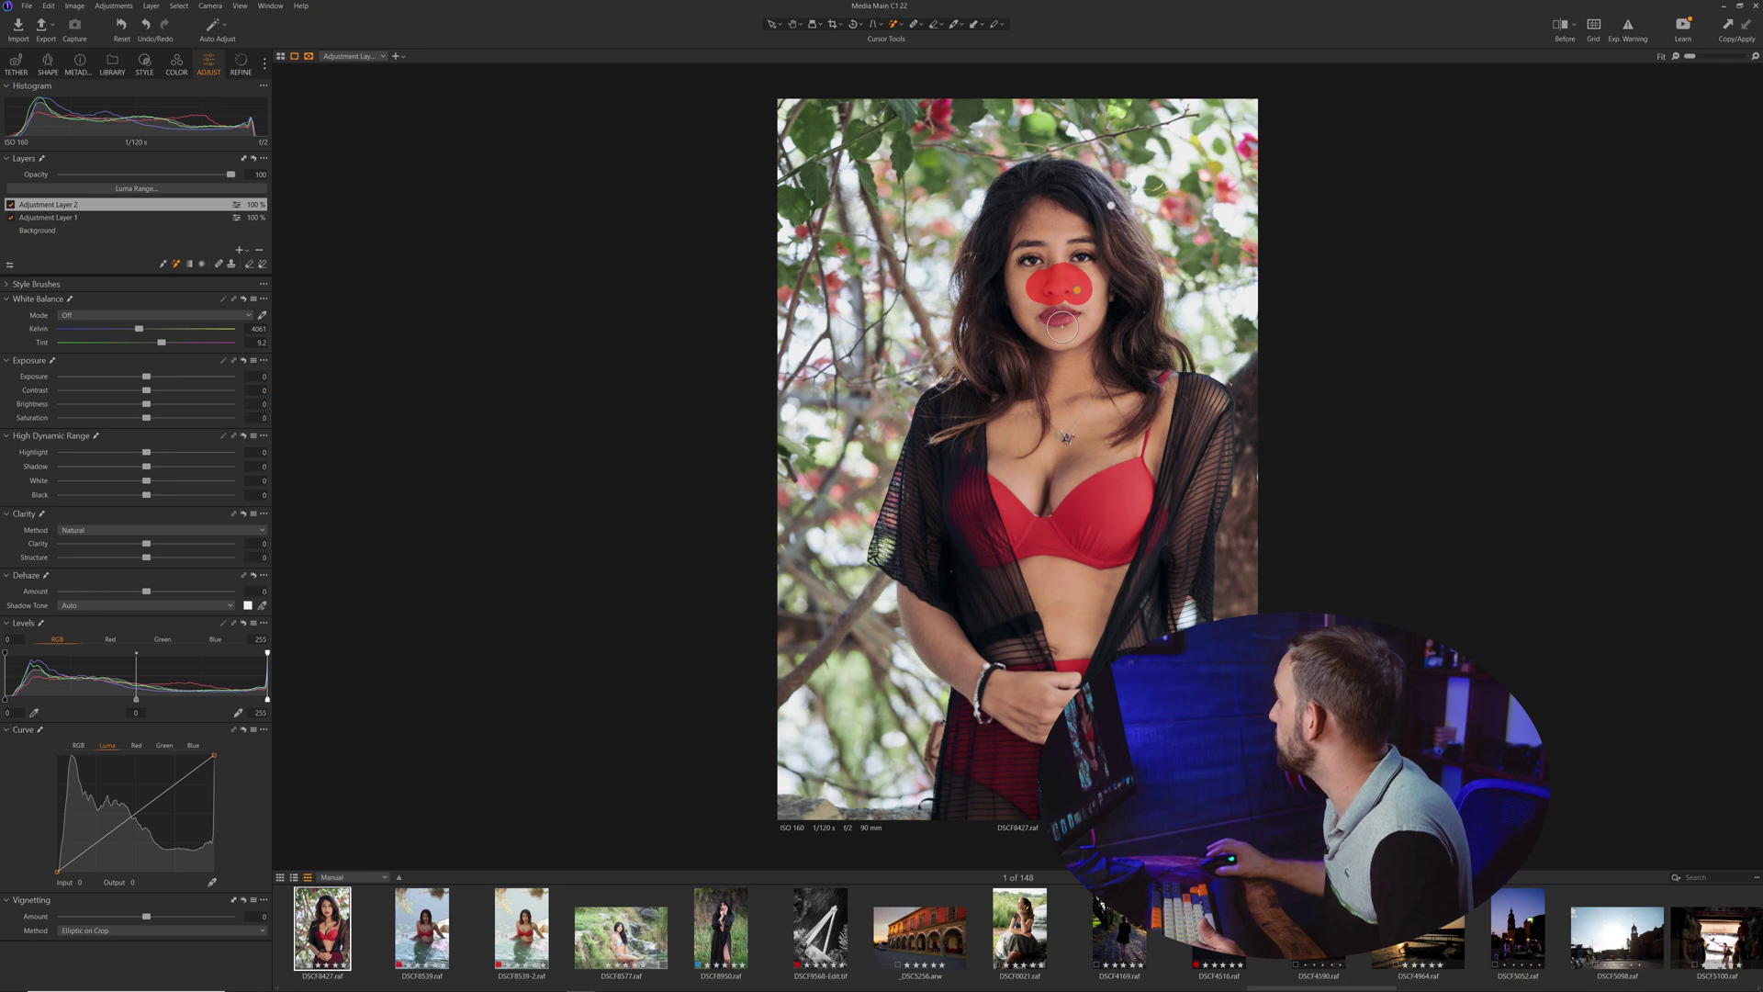
mouse_move(140, 379)
mouse_down()
mouse_move(122, 380)
mouse_move(161, 371)
mouse_move(129, 378)
mouse_move(145, 378)
mouse_up()
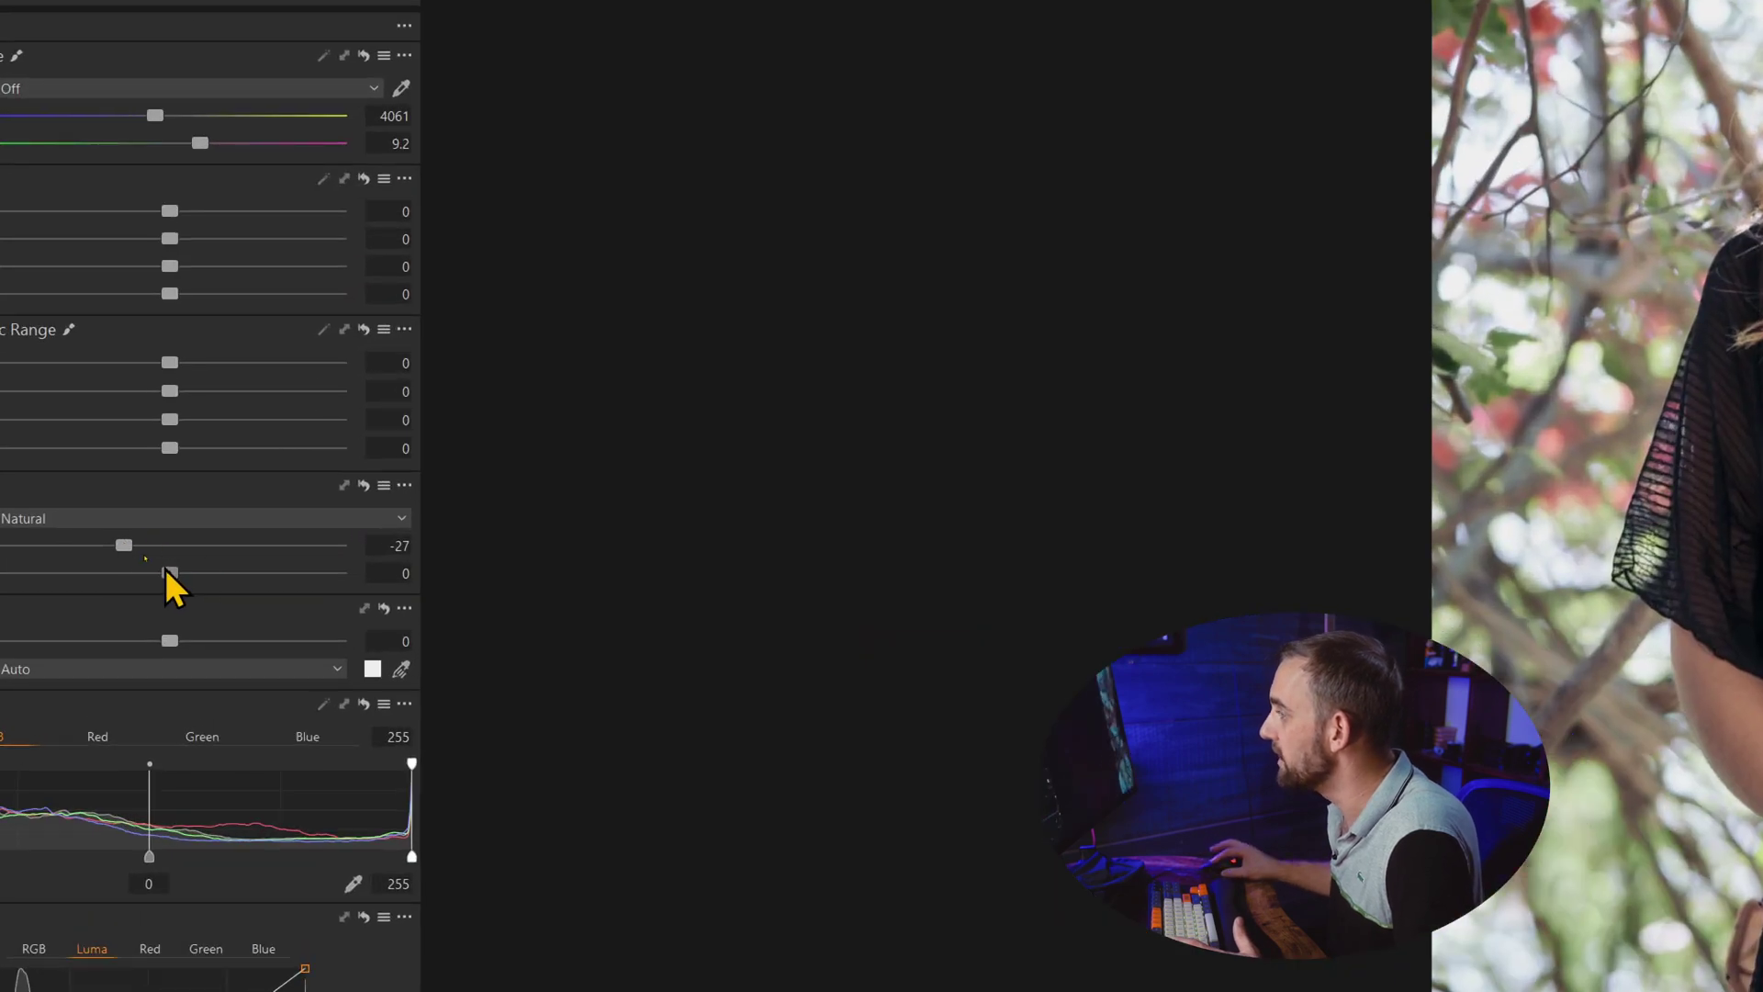
drag(169, 574, 147, 575)
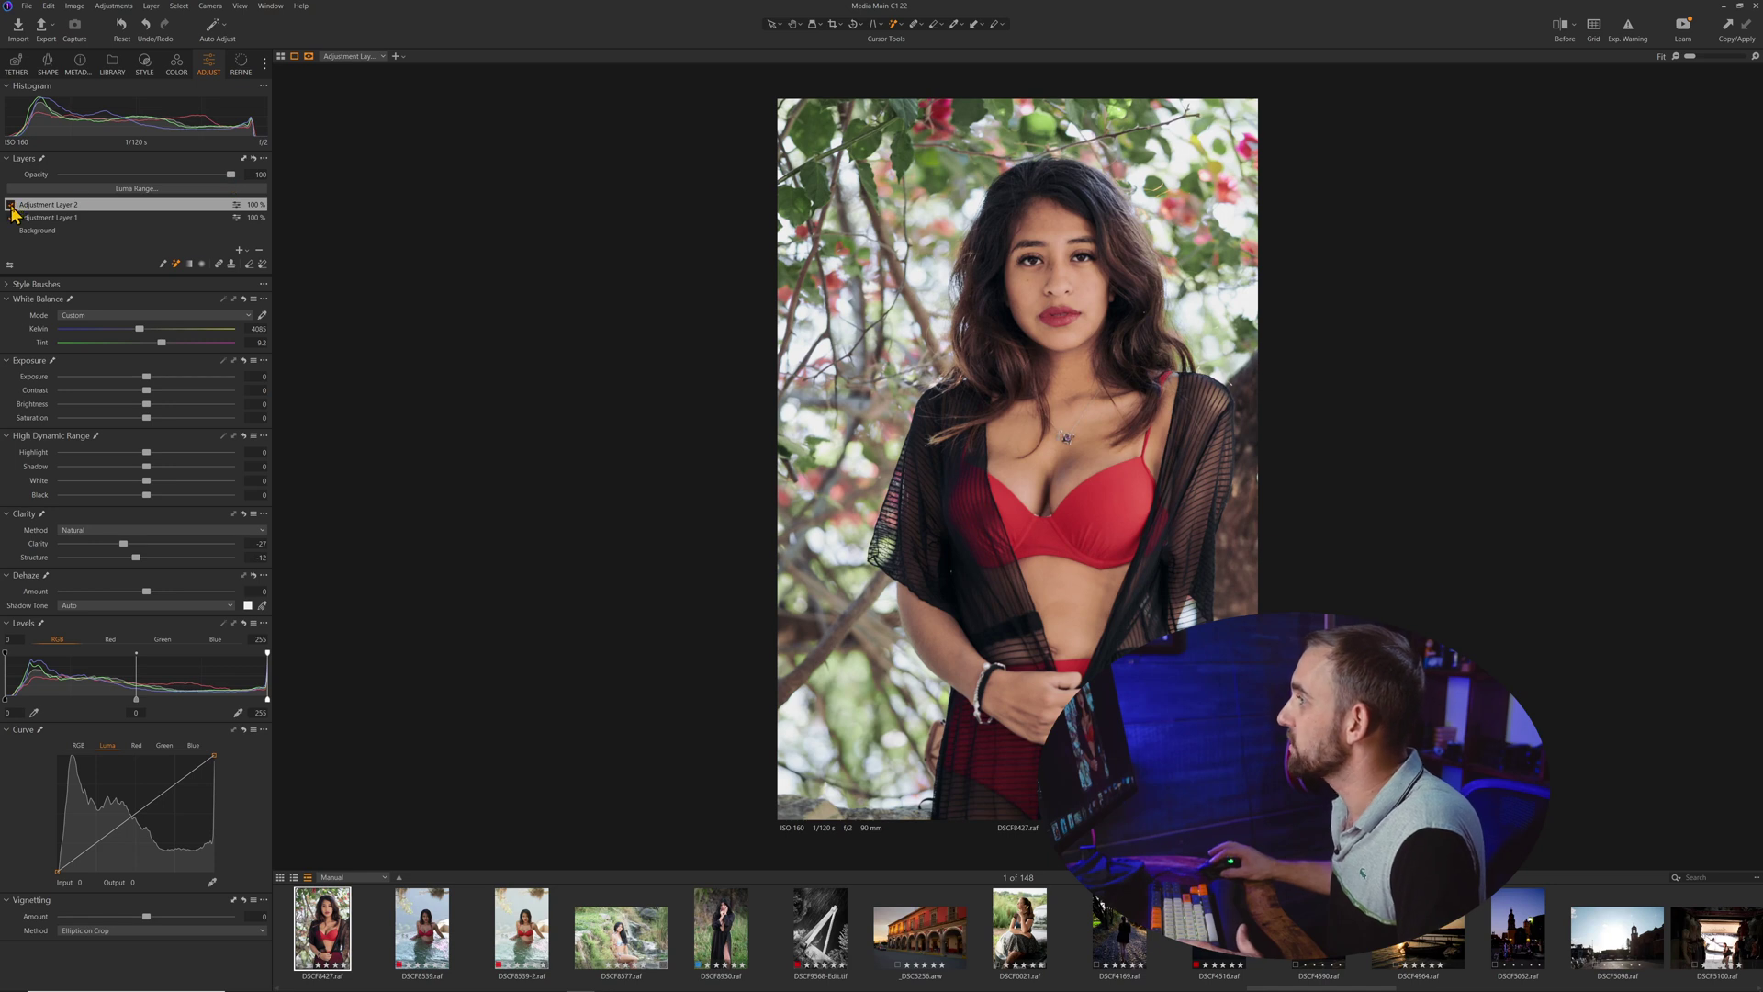
click(10, 206)
click(10, 205)
click(10, 206)
click(10, 206)
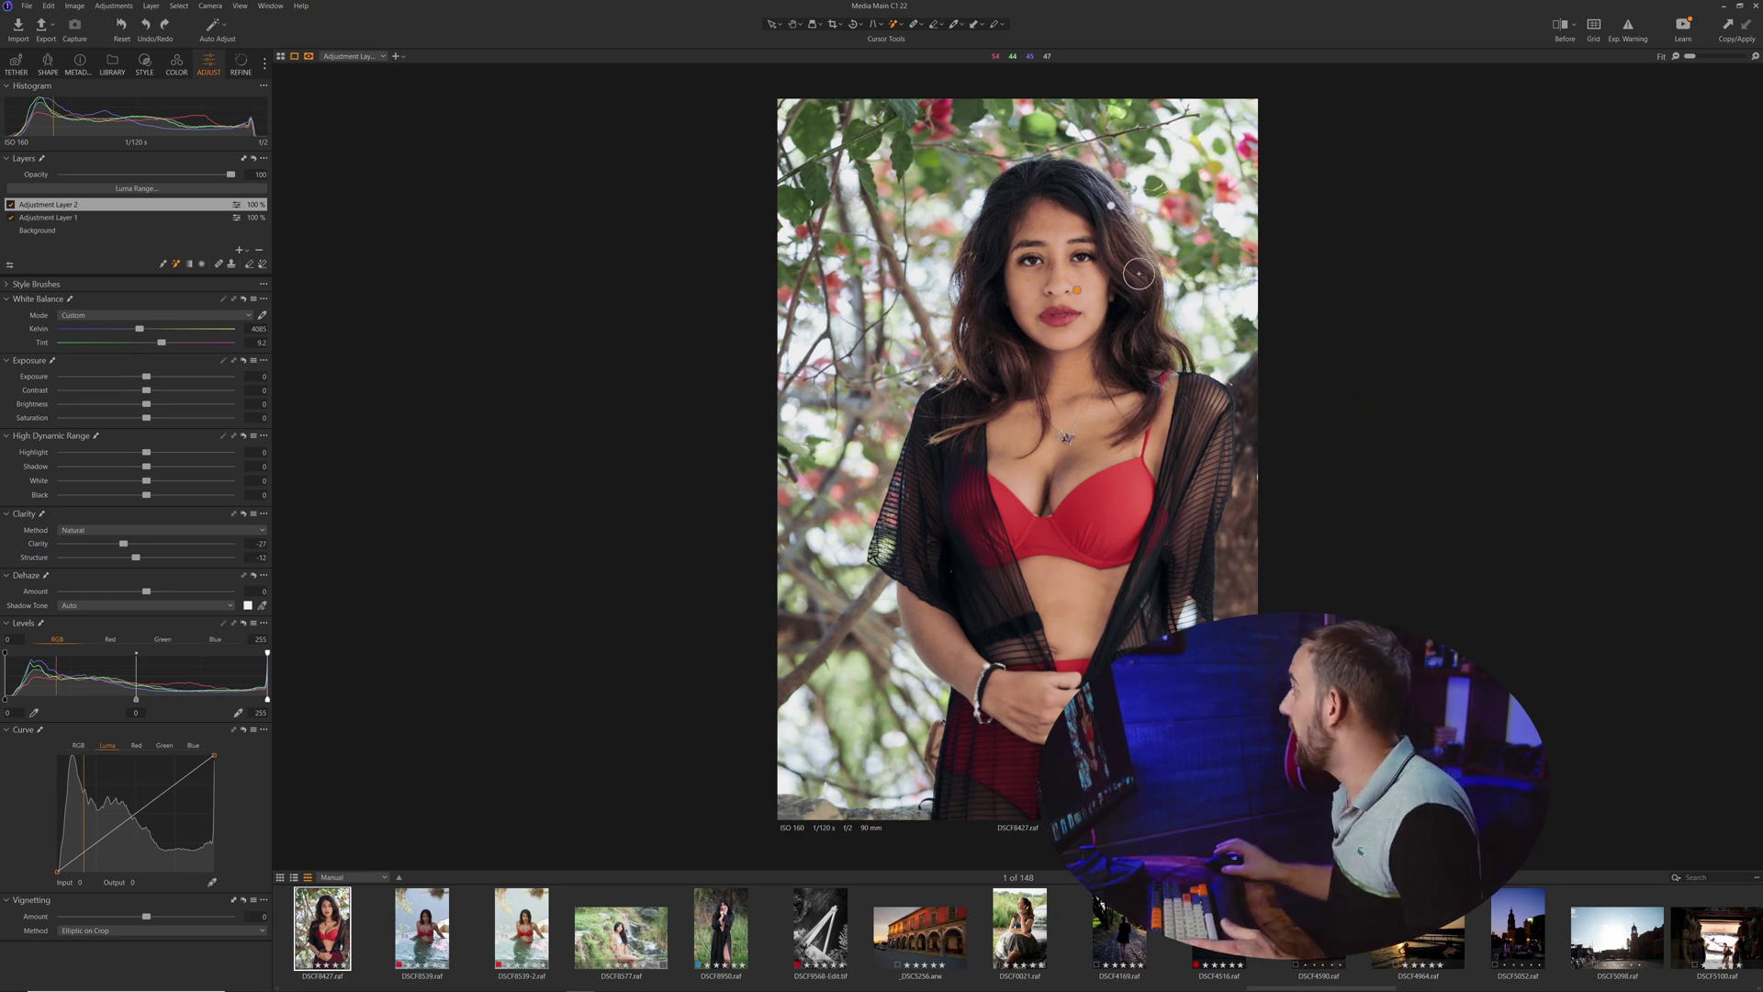
click(1031, 288)
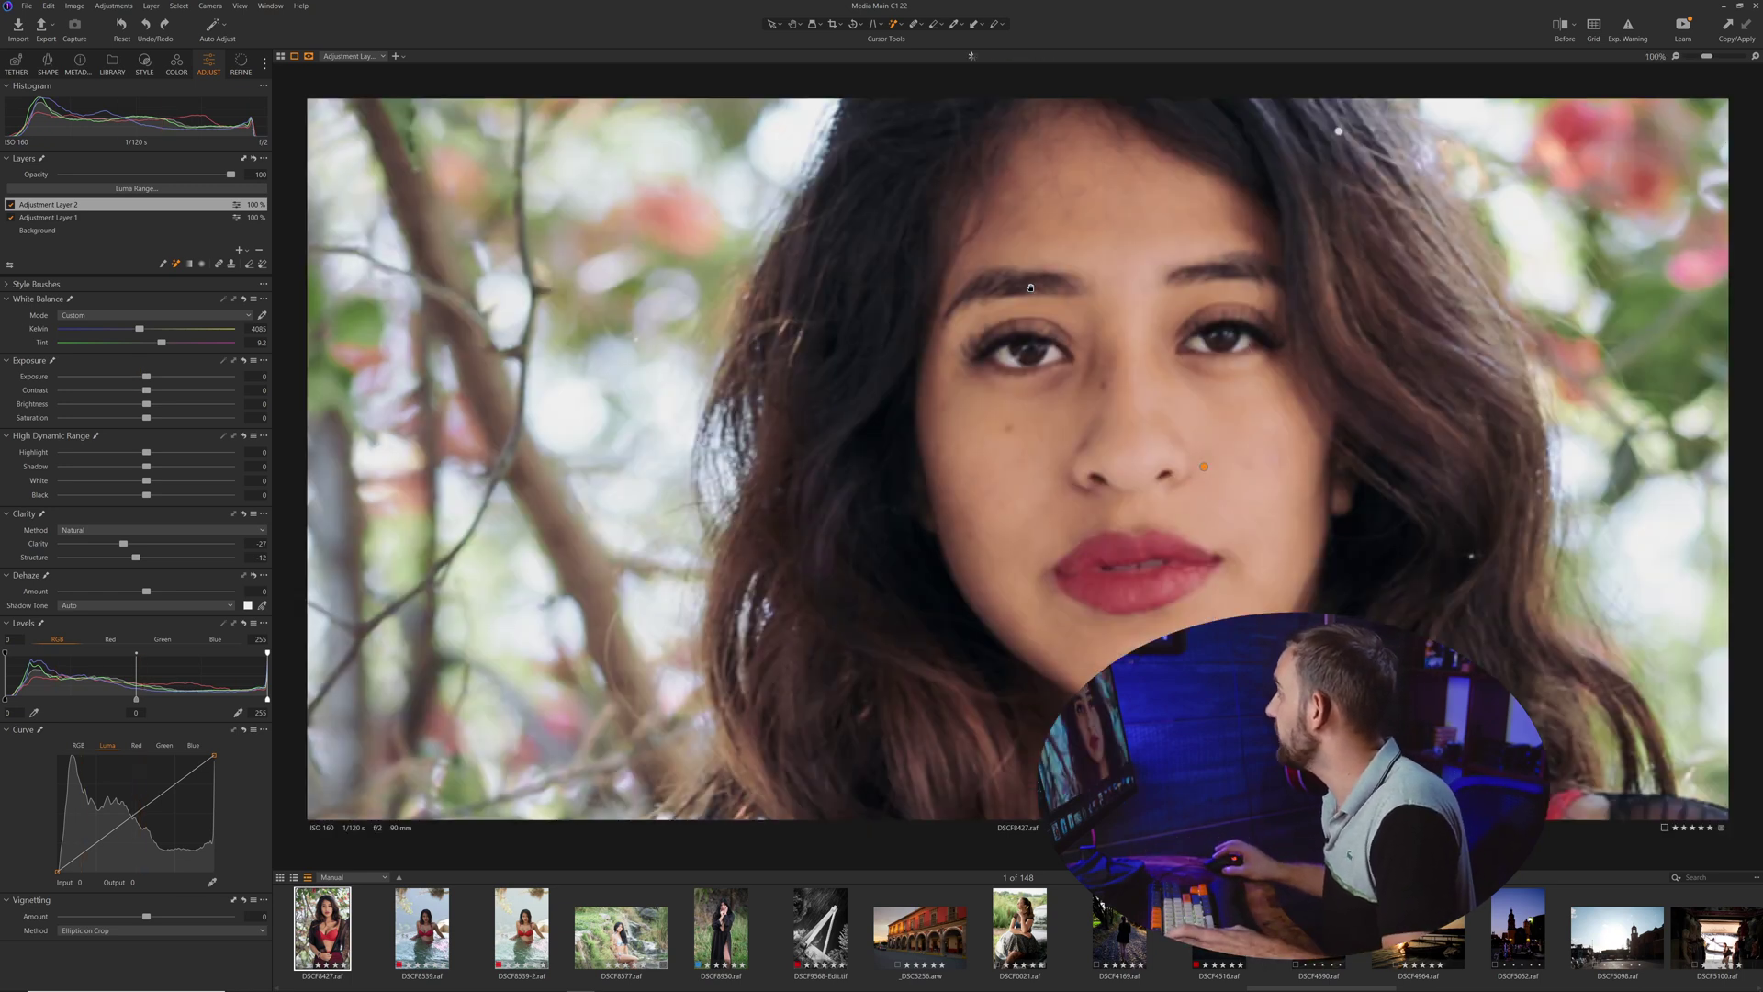
Zoom back out from 100% to view the whole portrait
click(1030, 287)
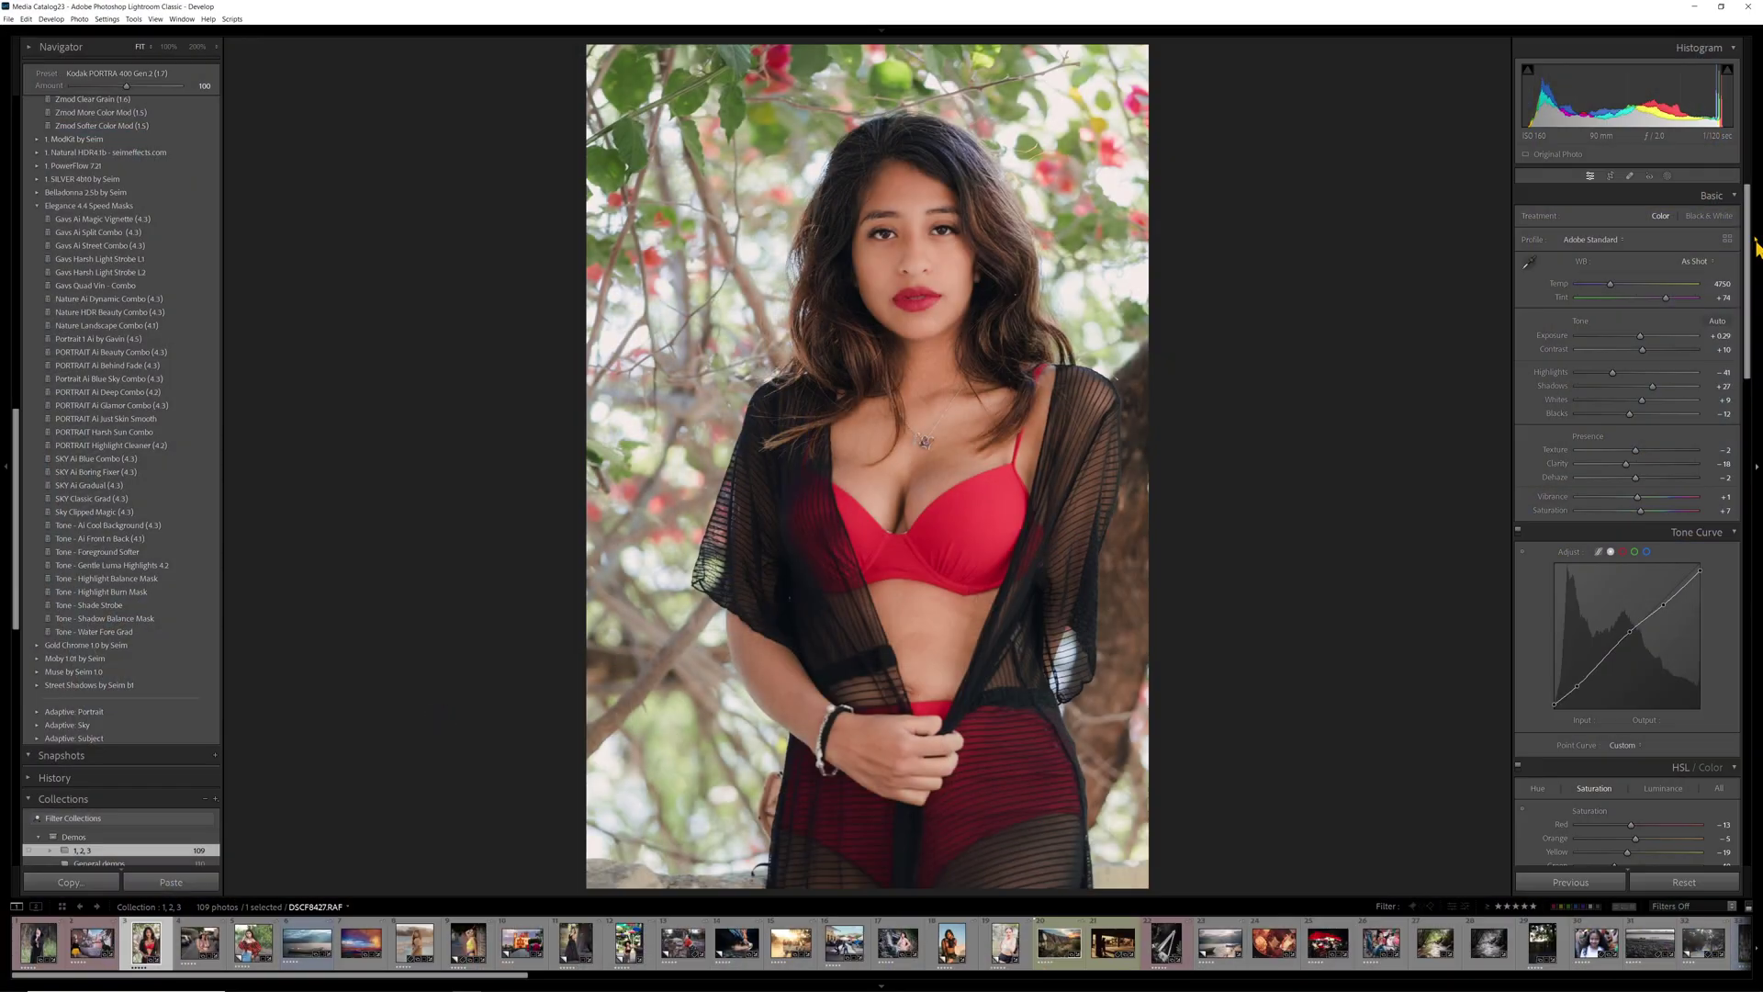
Delete all of DSCF8427's existing masks using Mask 5's context menu in the Masks panel
click(1668, 177)
right_click(1420, 194)
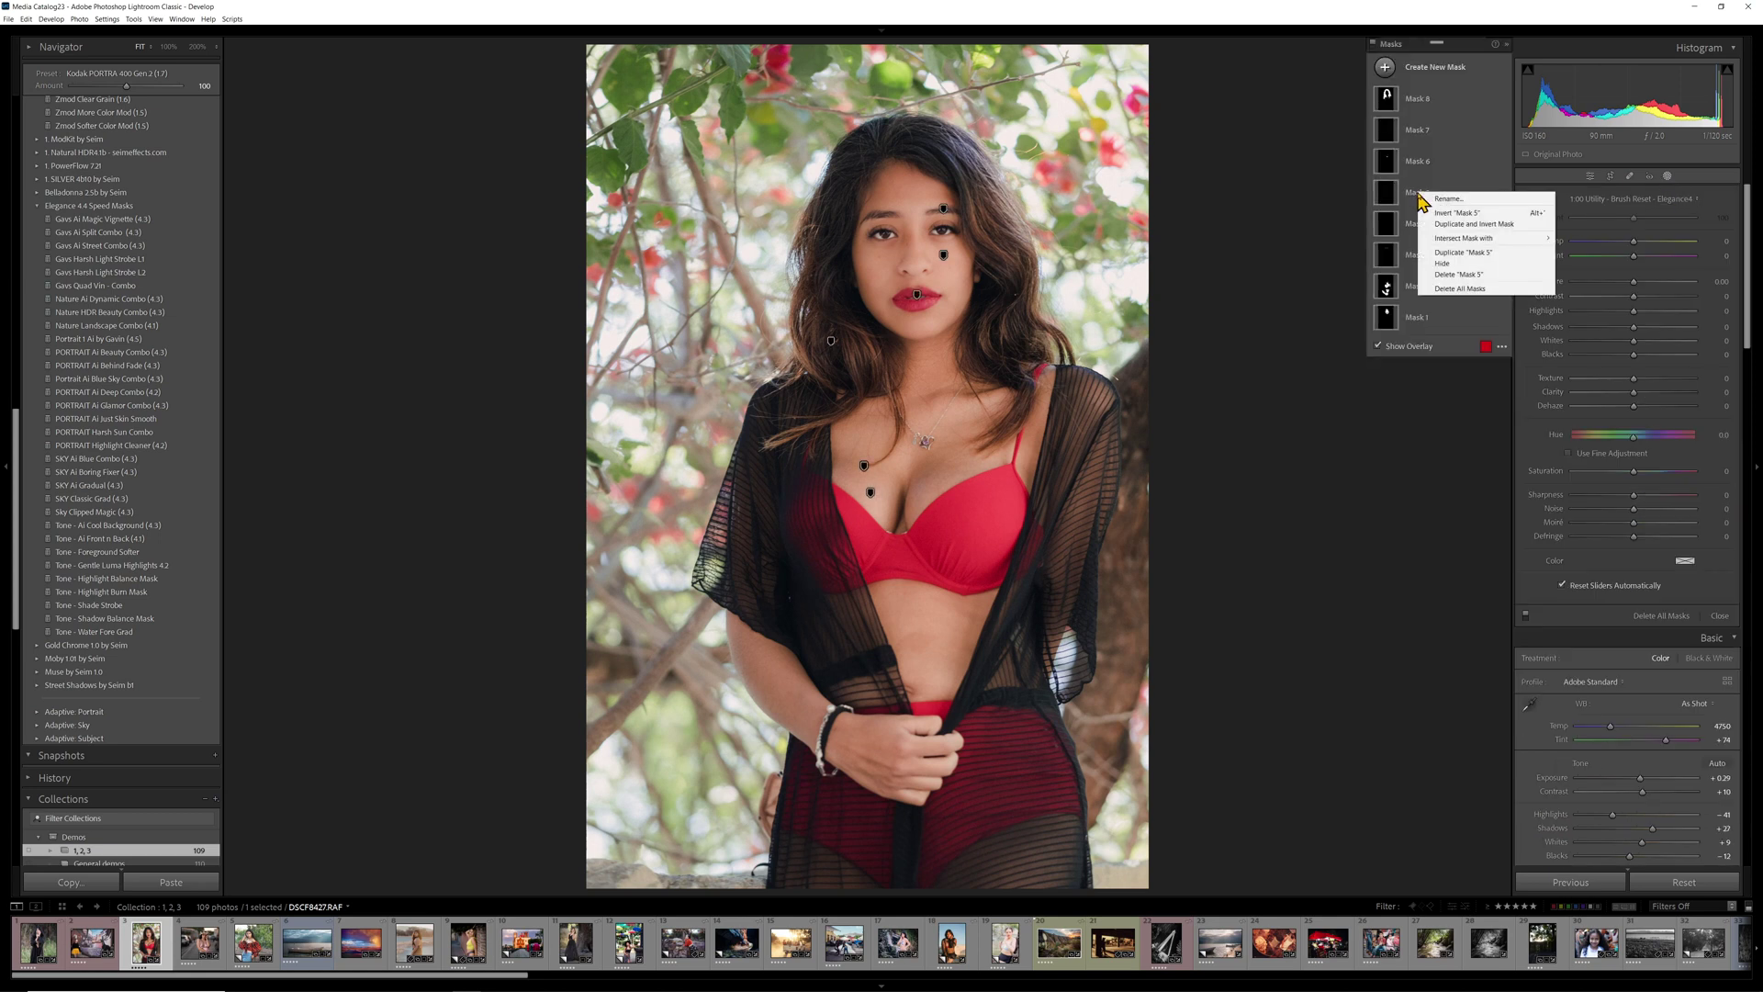
click(1459, 288)
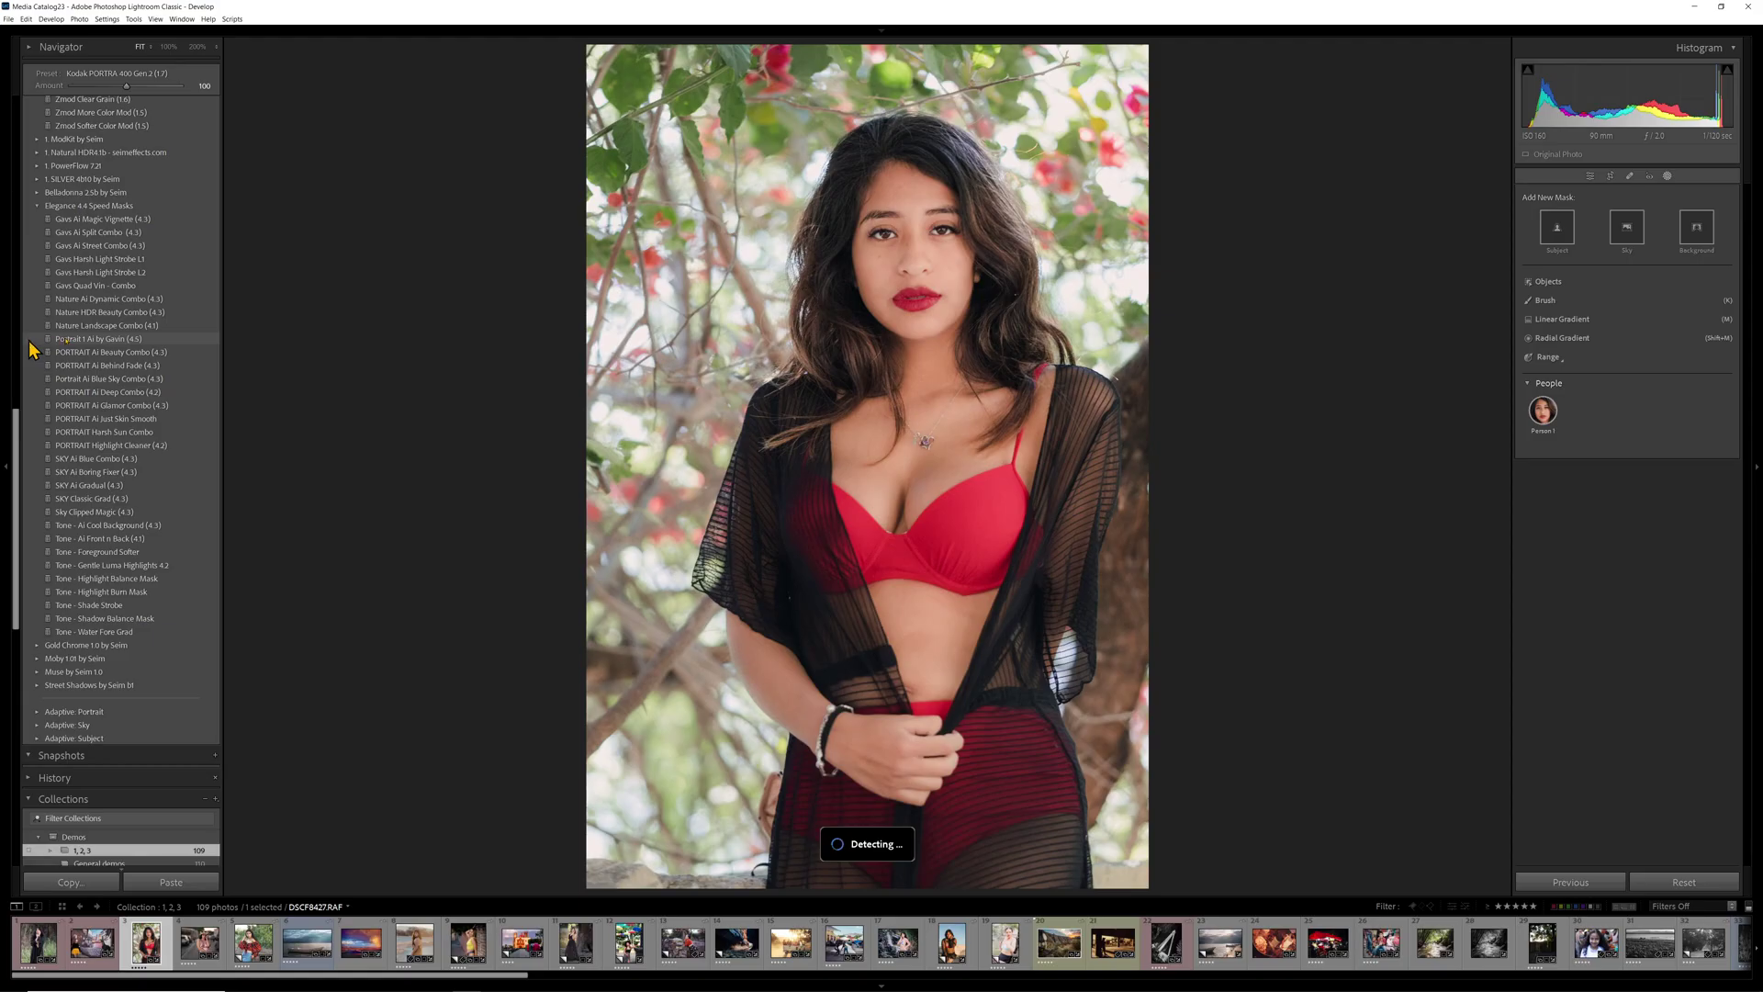
Apply the Portrait 1 Ai preset, keep Subject Master exposure at 0.00, and set the amount to 82
click(115, 339)
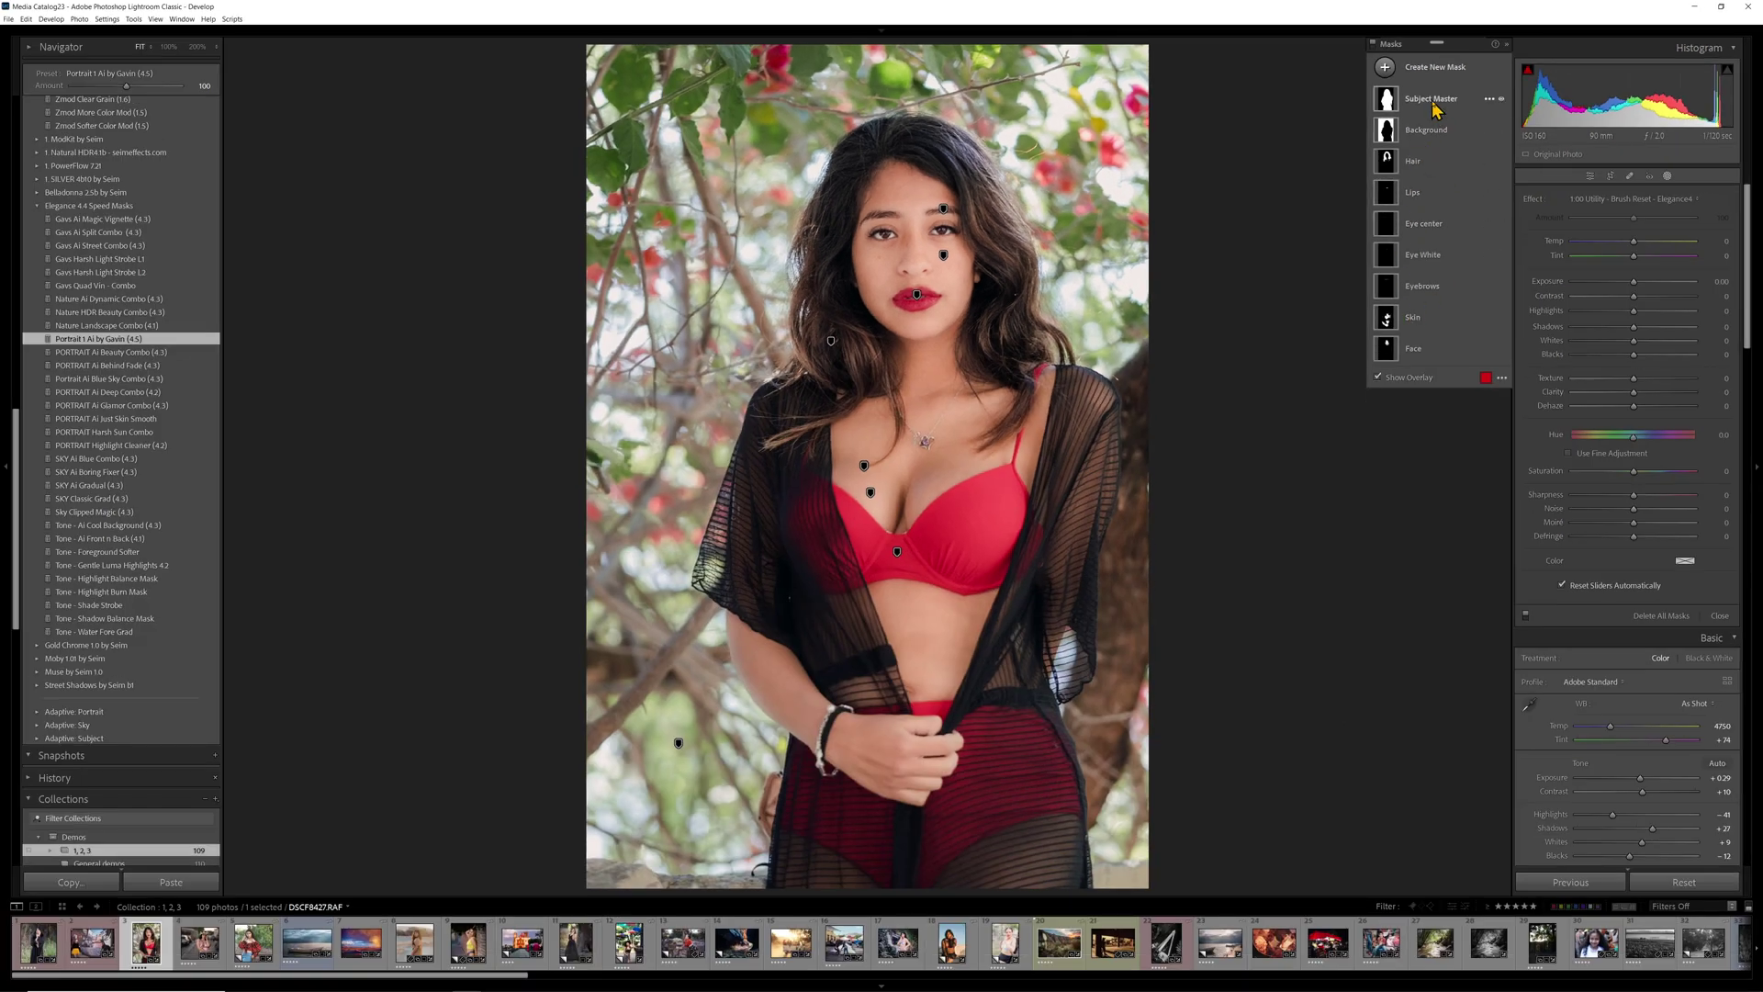
click(1435, 101)
drag(1638, 305, 1639, 303)
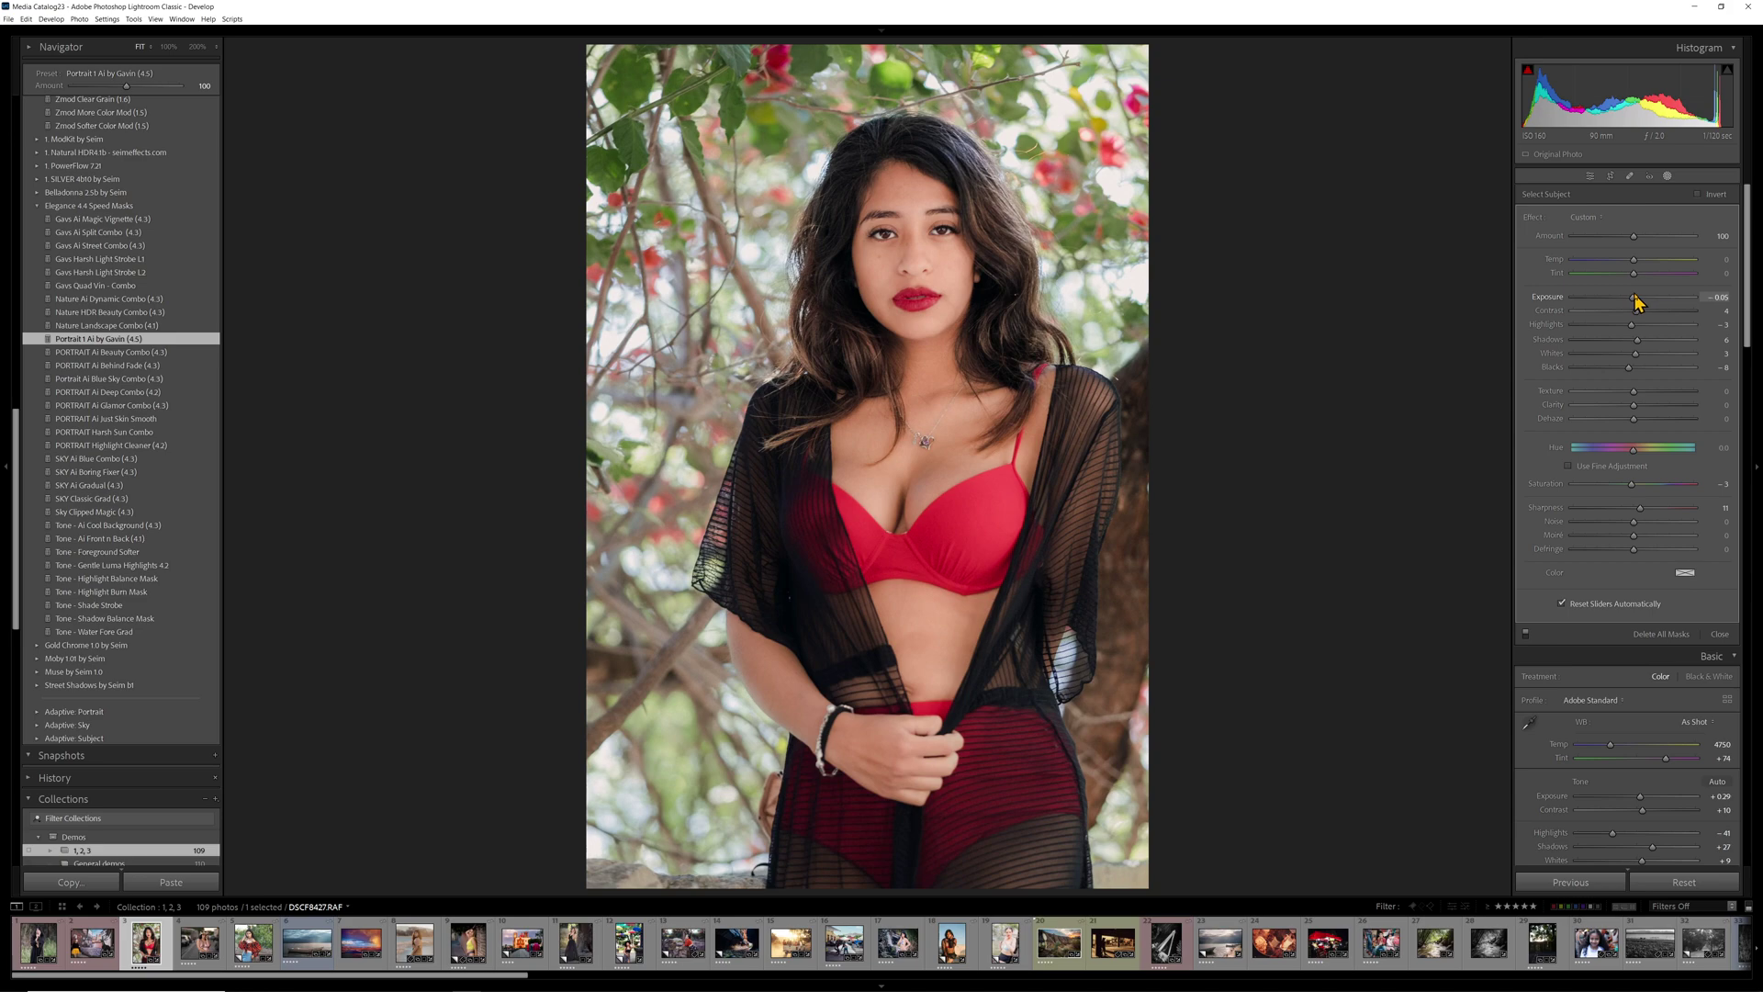
drag(127, 86, 116, 85)
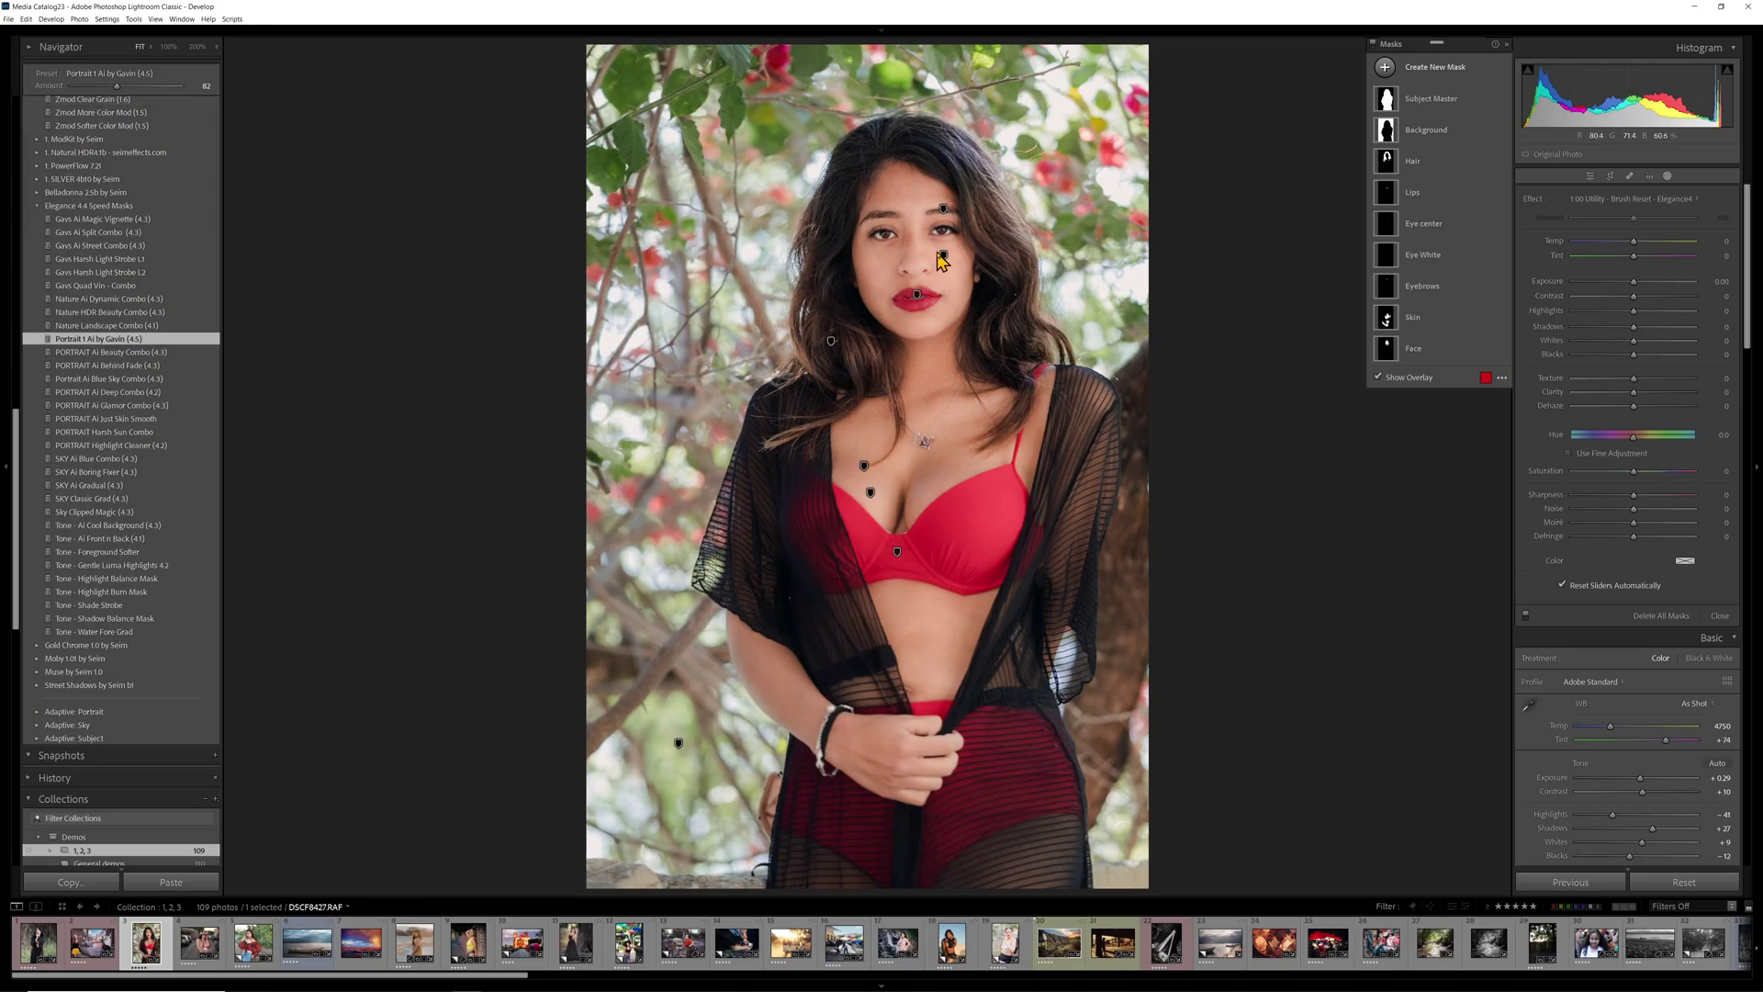
Darken the Background mask to -0.62 exposure, then inspect the face at 100%
click(1437, 99)
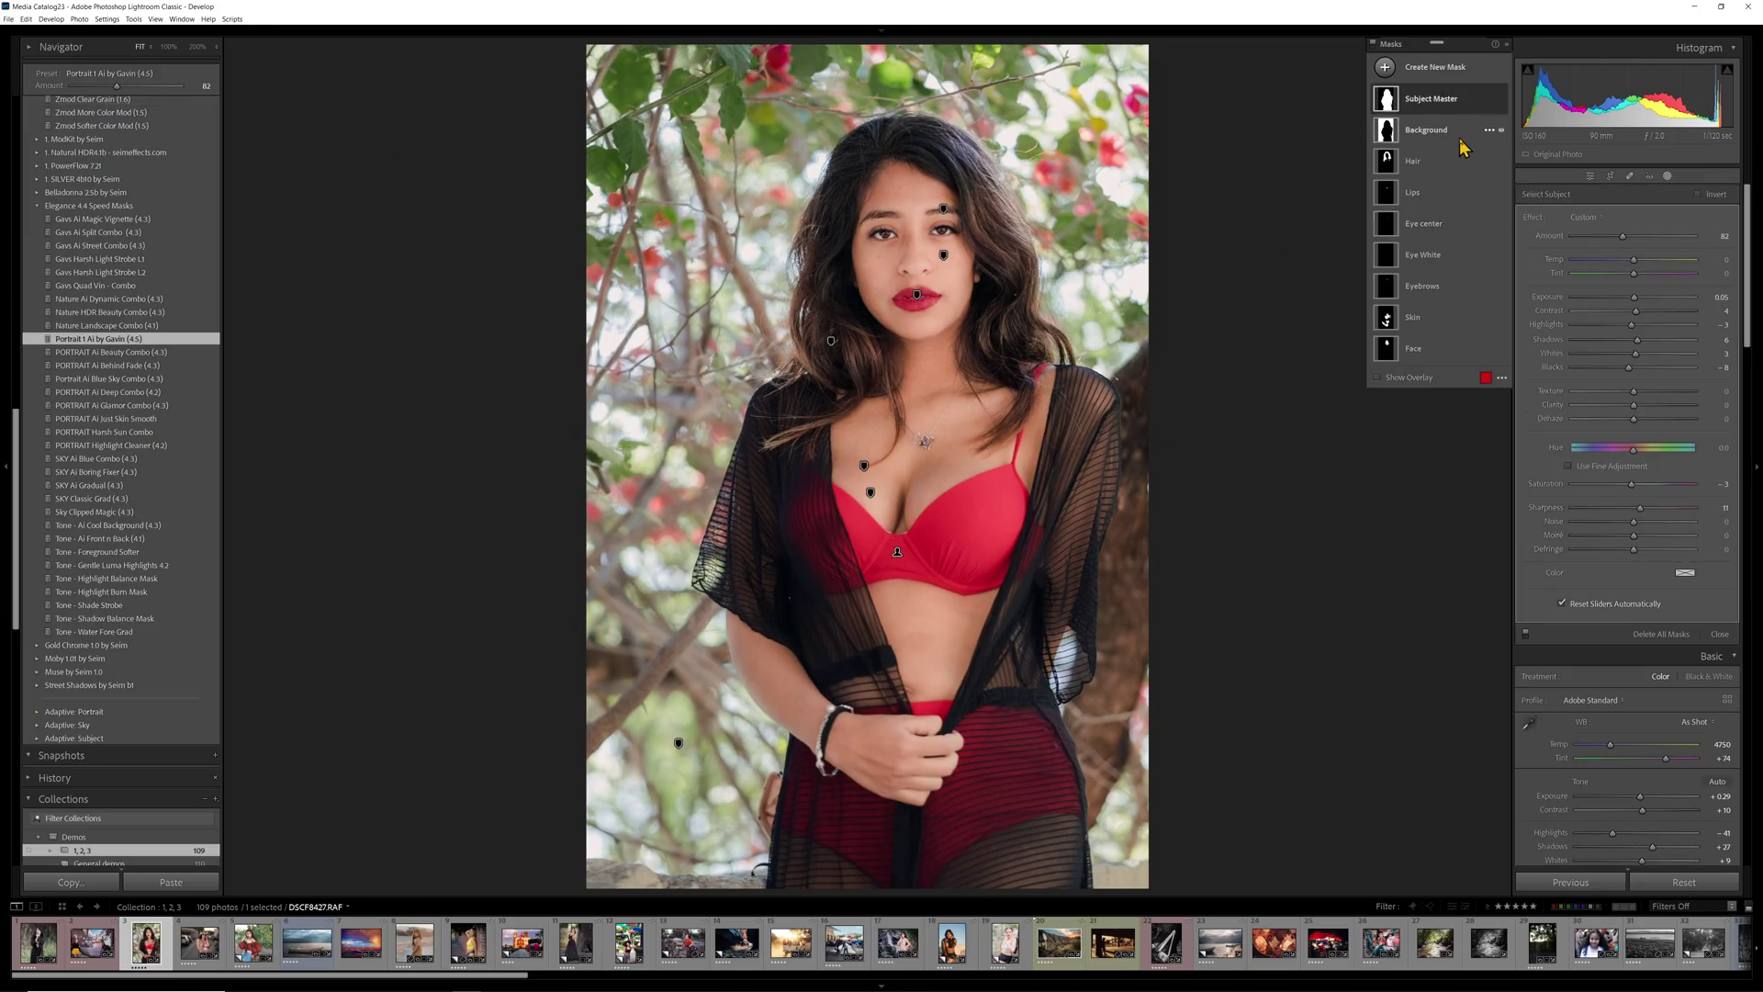
drag(1634, 300, 1622, 300)
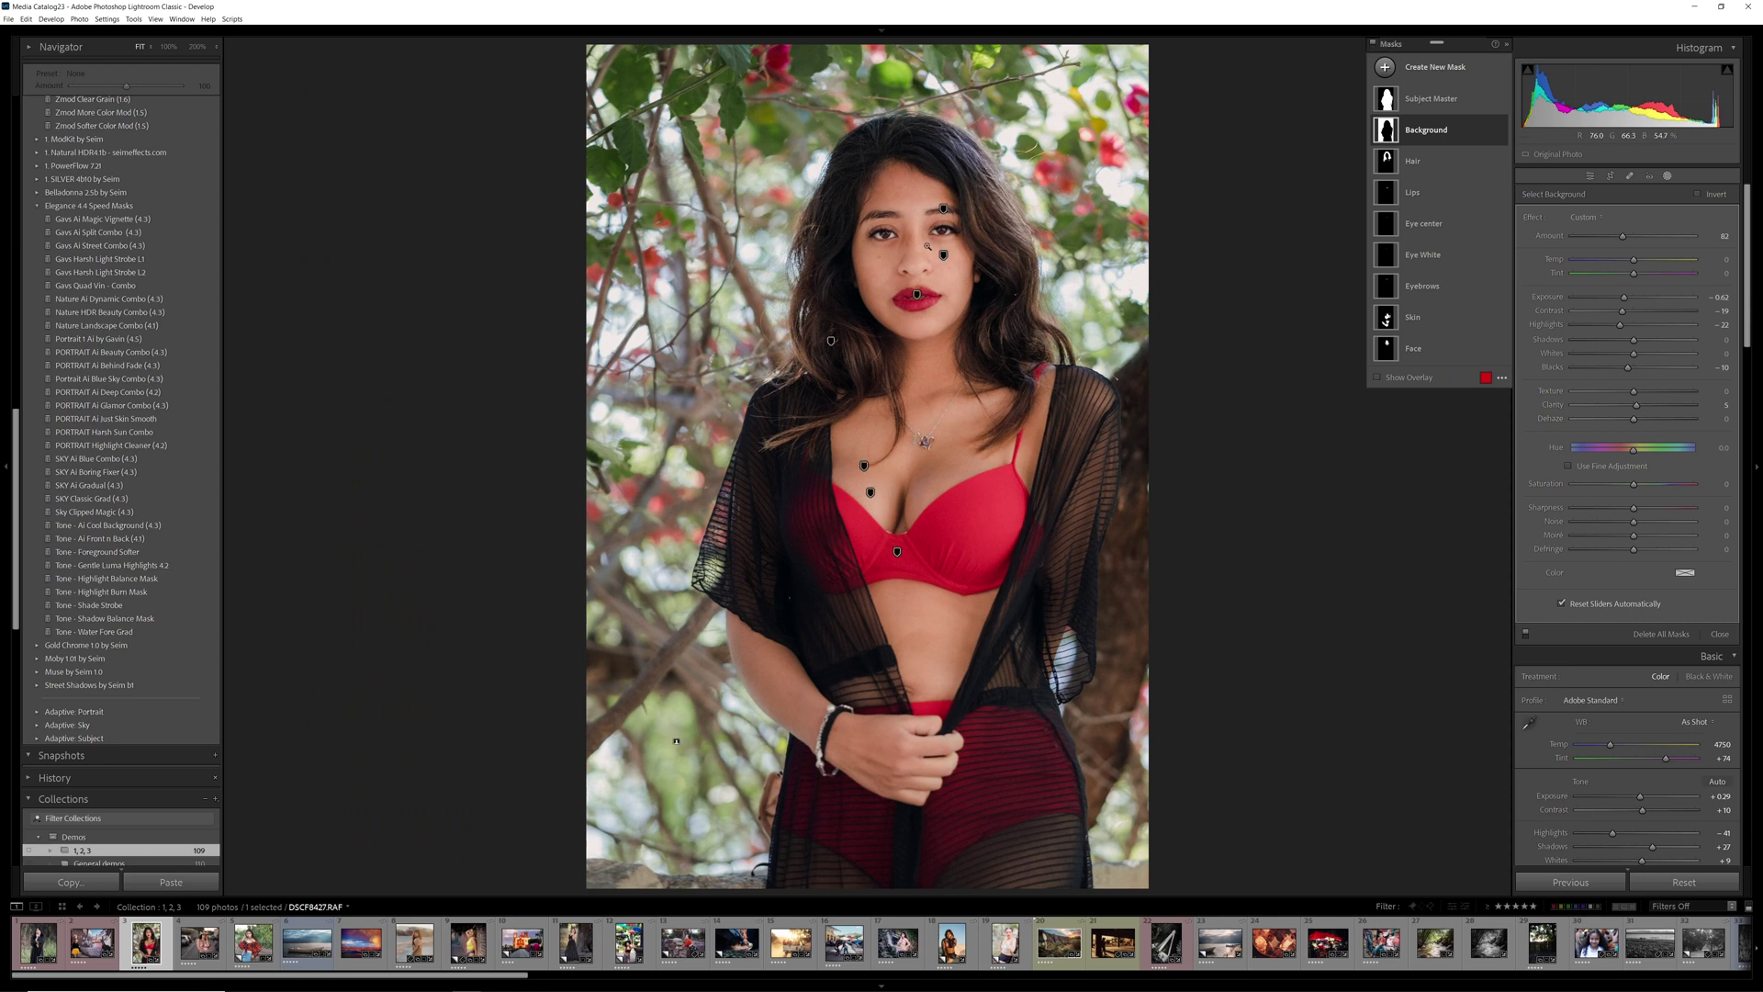
click(927, 246)
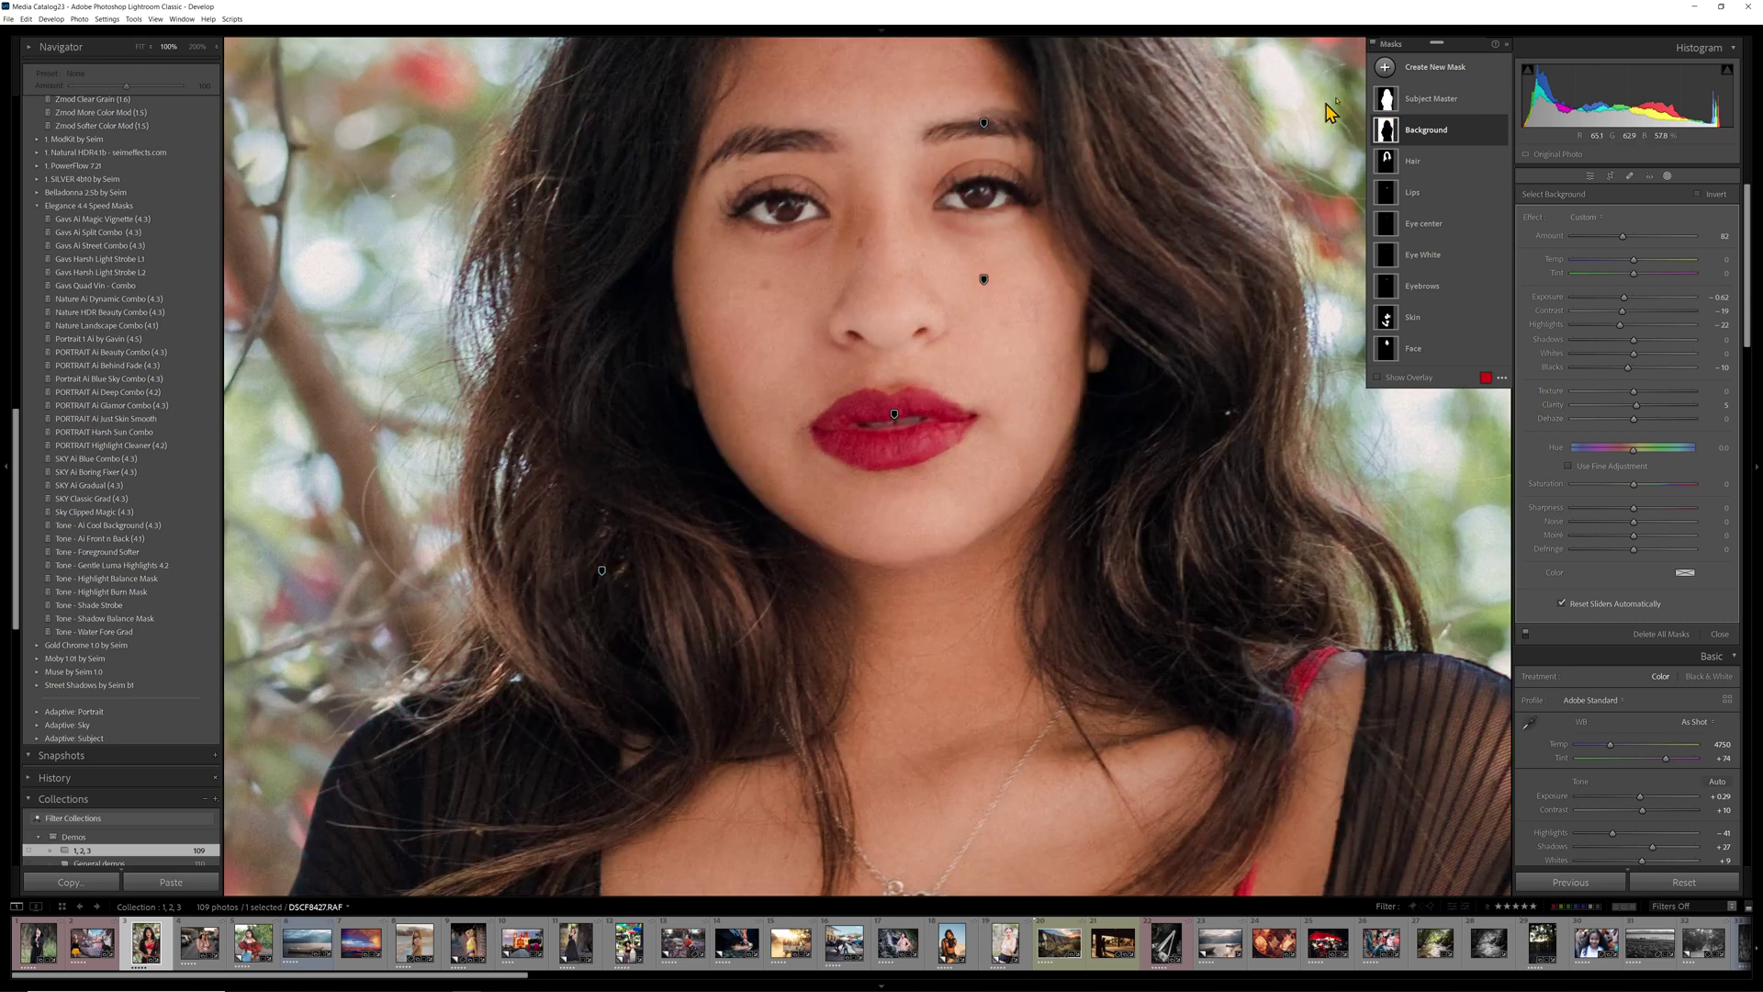
key(k)
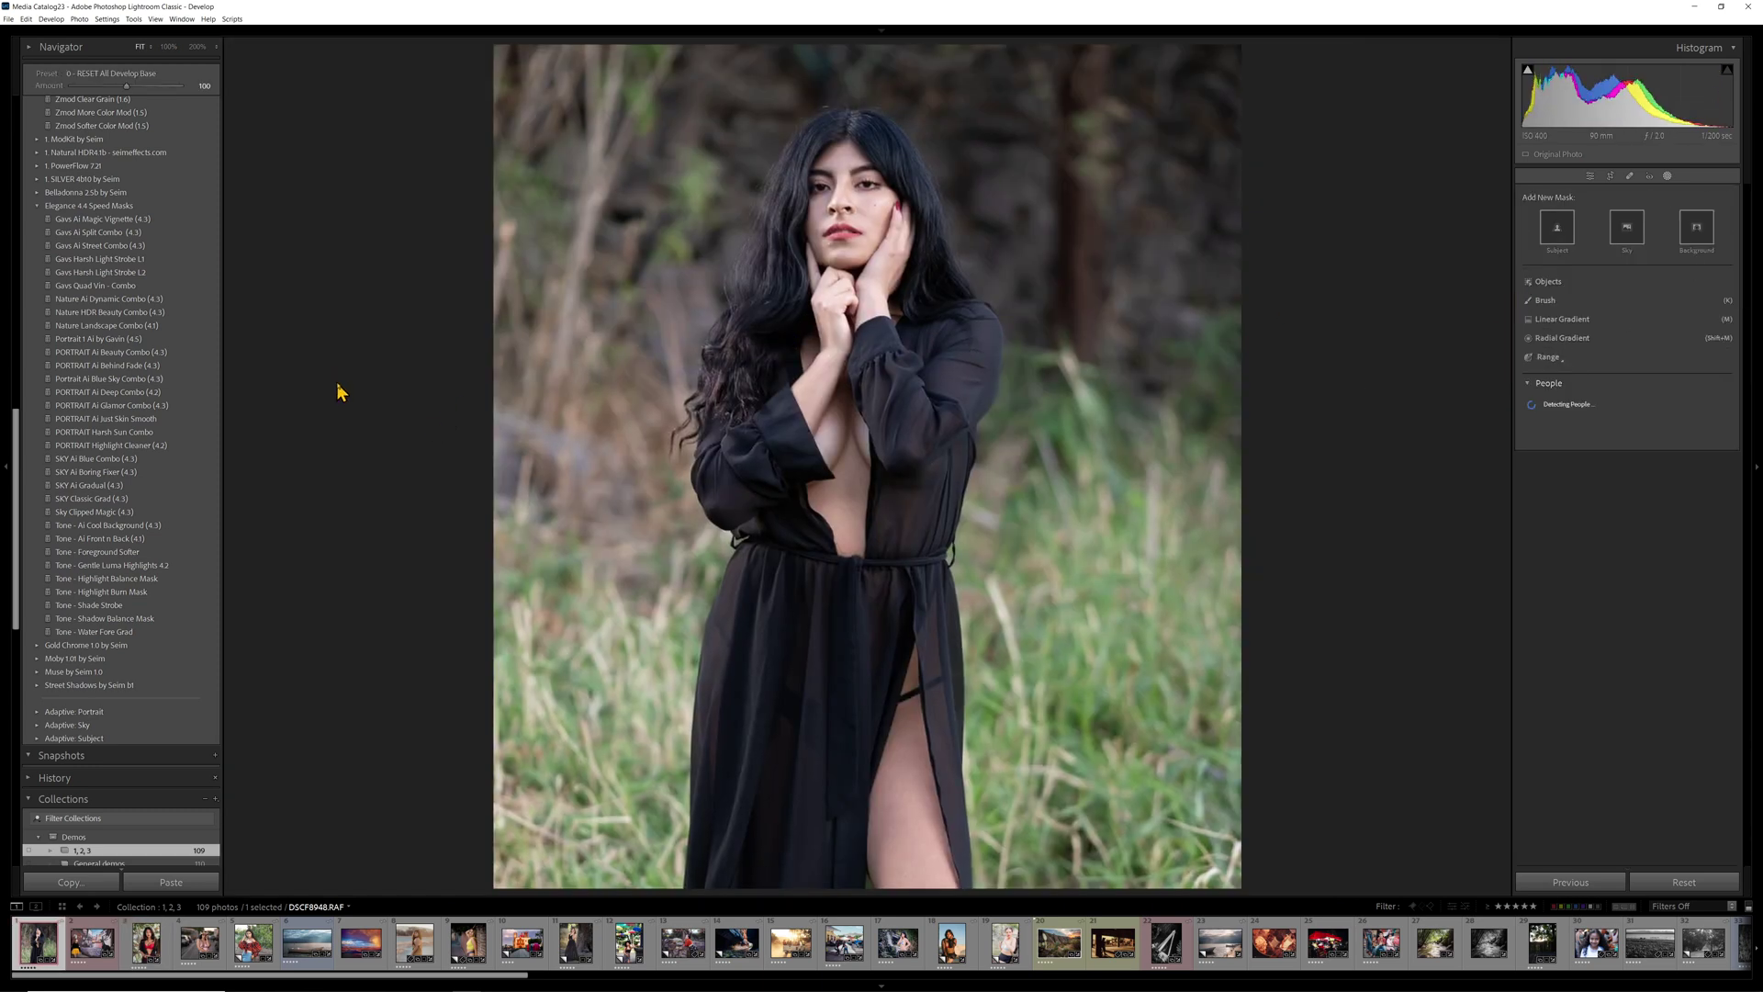
Apply Kodak PORTRA 400 Gen.2 (1.7), then set Temp to 6514 and Tint to +74
scroll(56, 152, up, 10)
scroll(52, 147, up, 4)
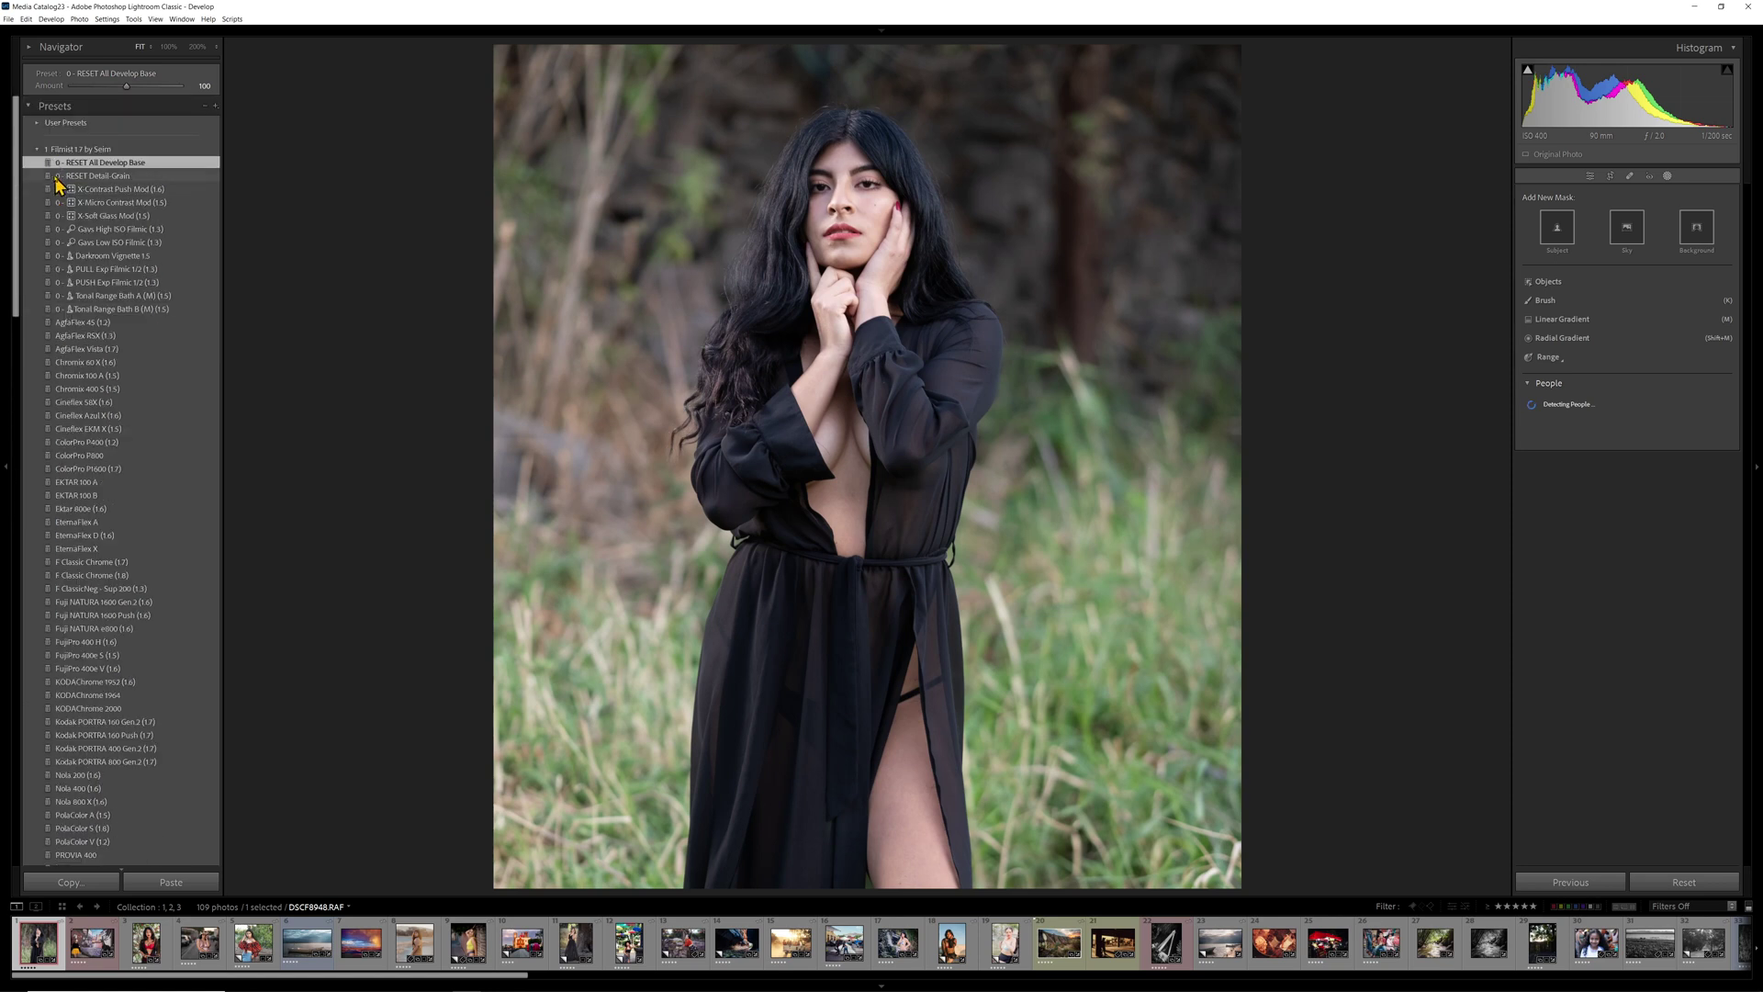
click(124, 749)
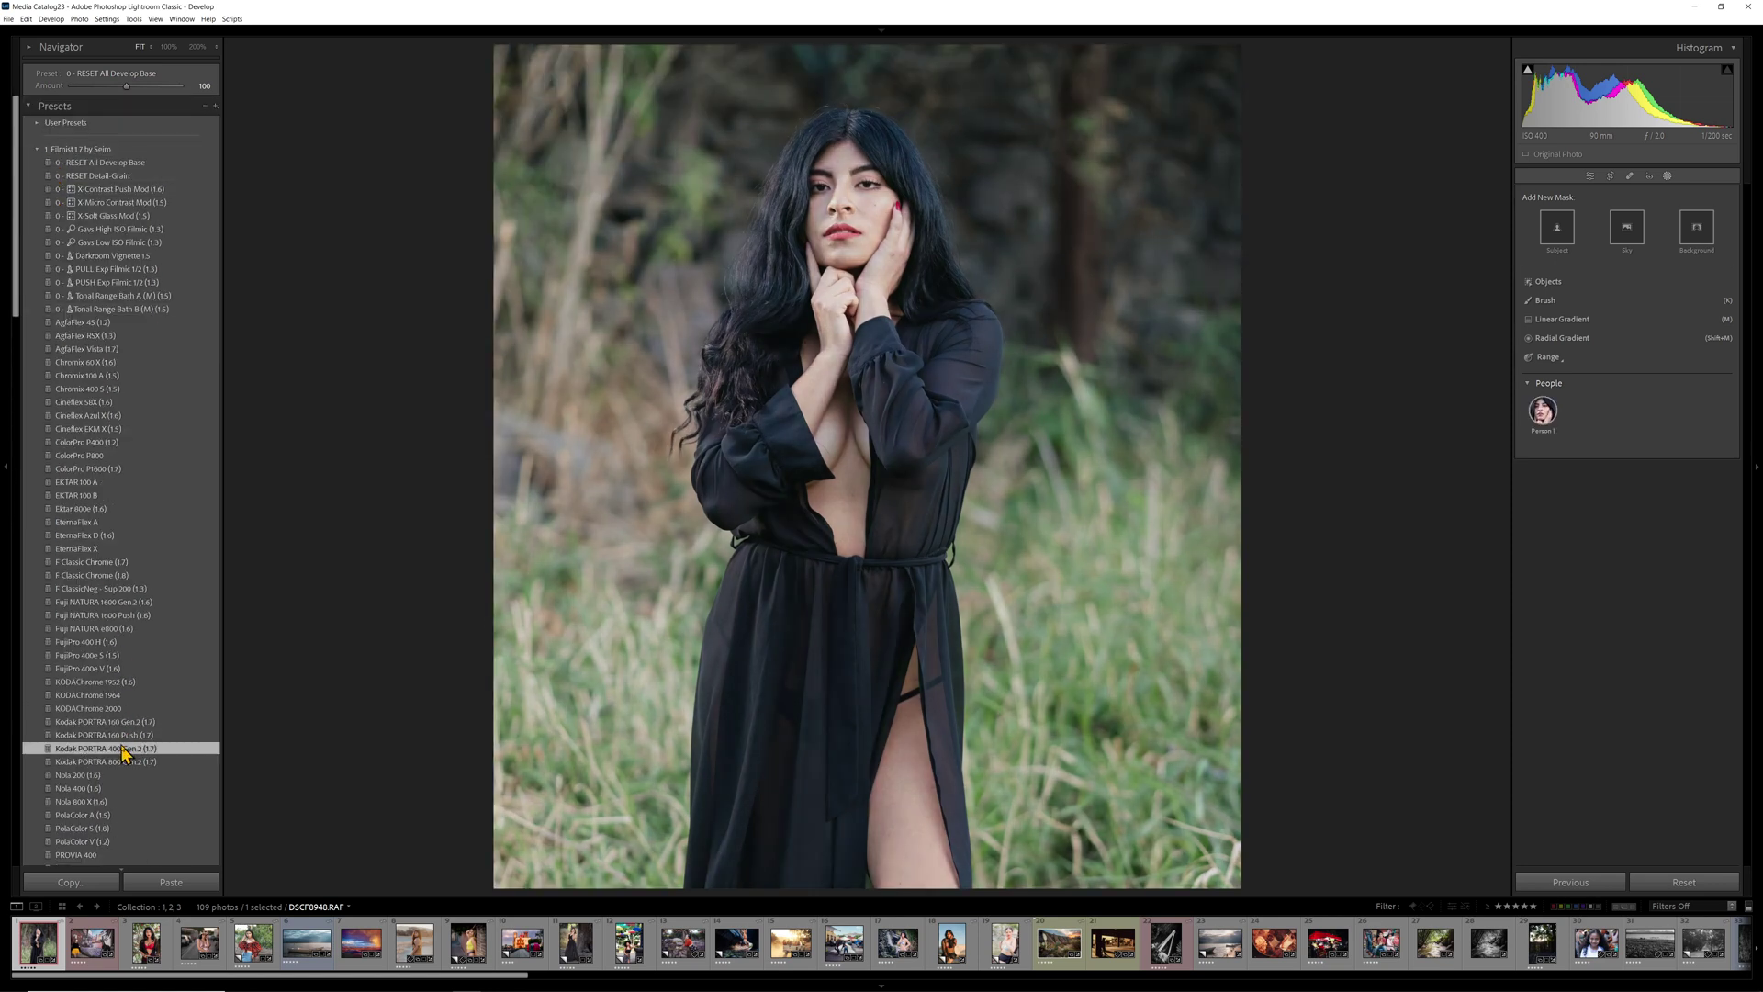
drag(1624, 281, 1666, 294)
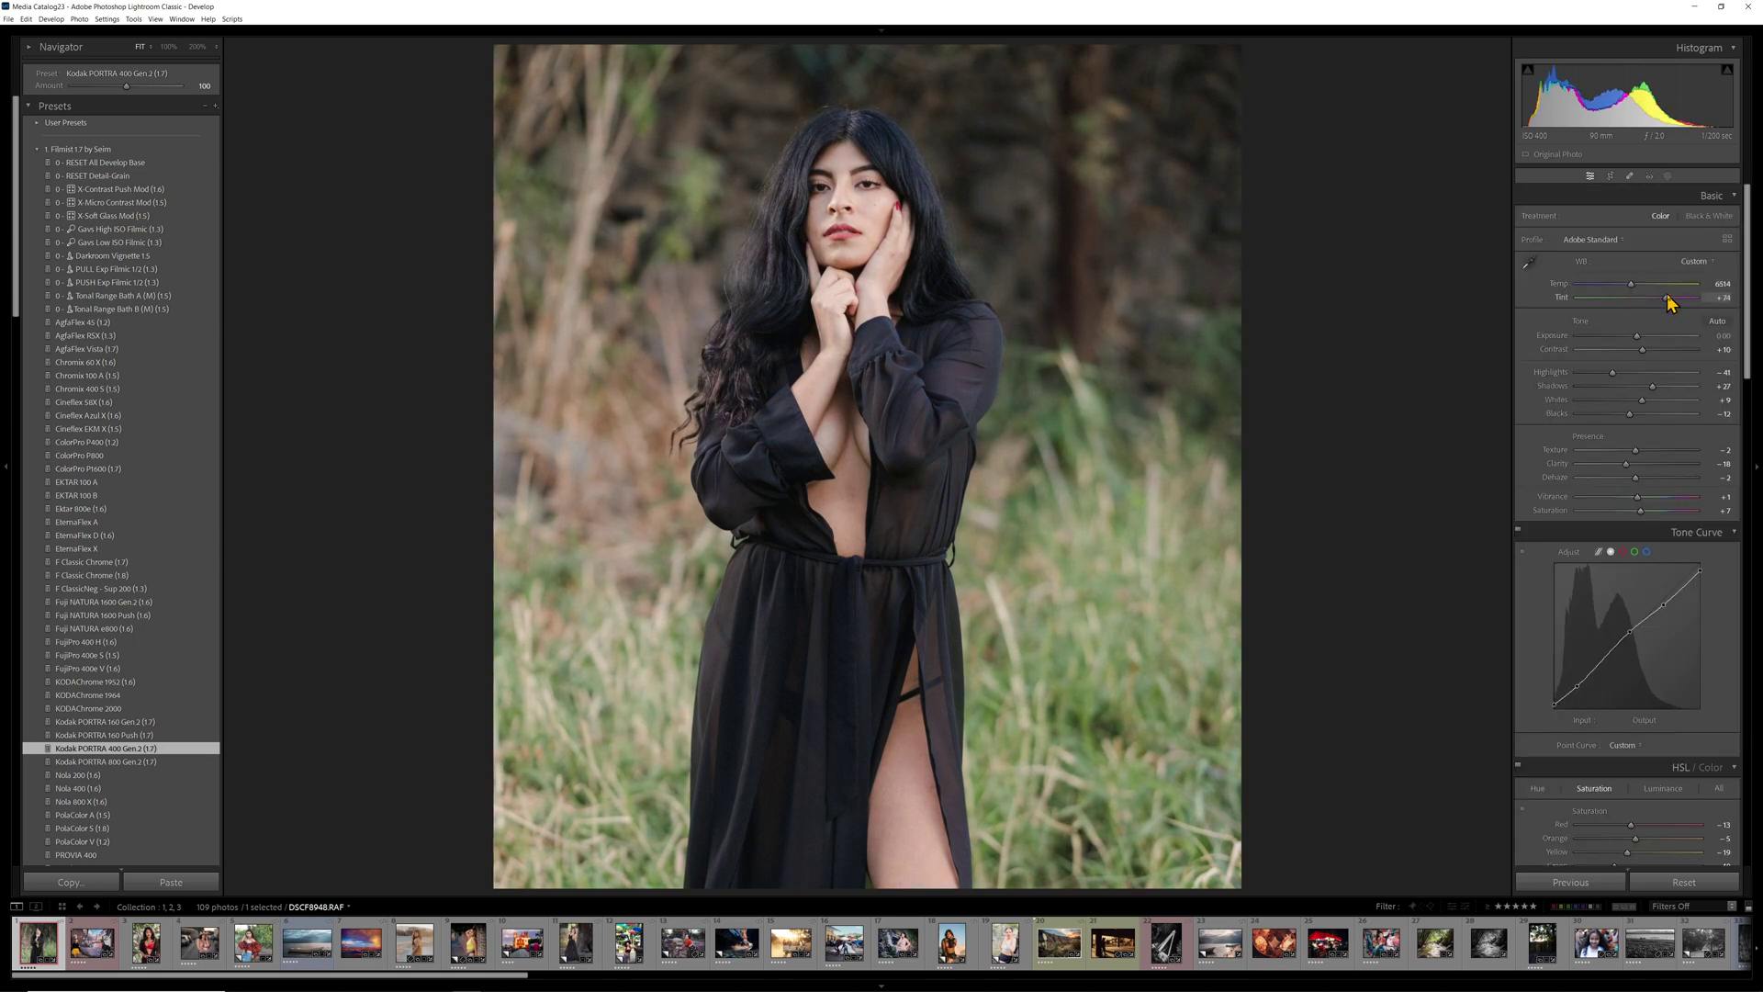
click(79, 149)
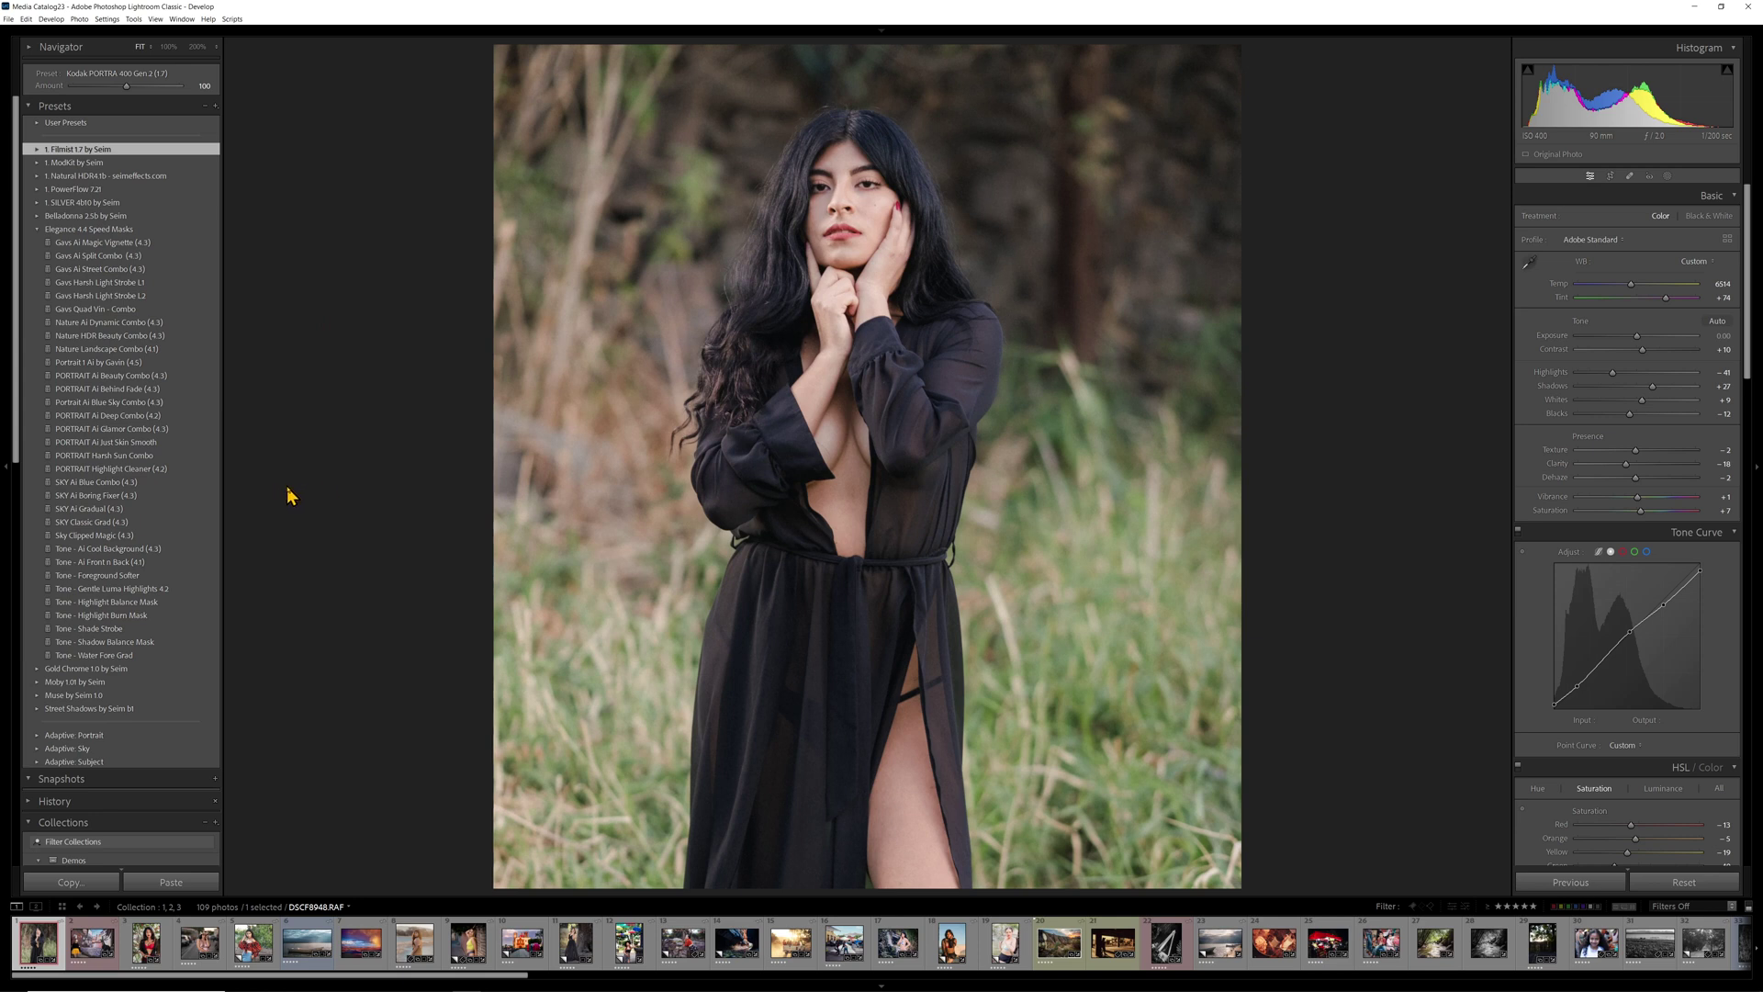
Apply Portrait 1 Ai, zoom to the face, then delete all of its masks
click(65, 365)
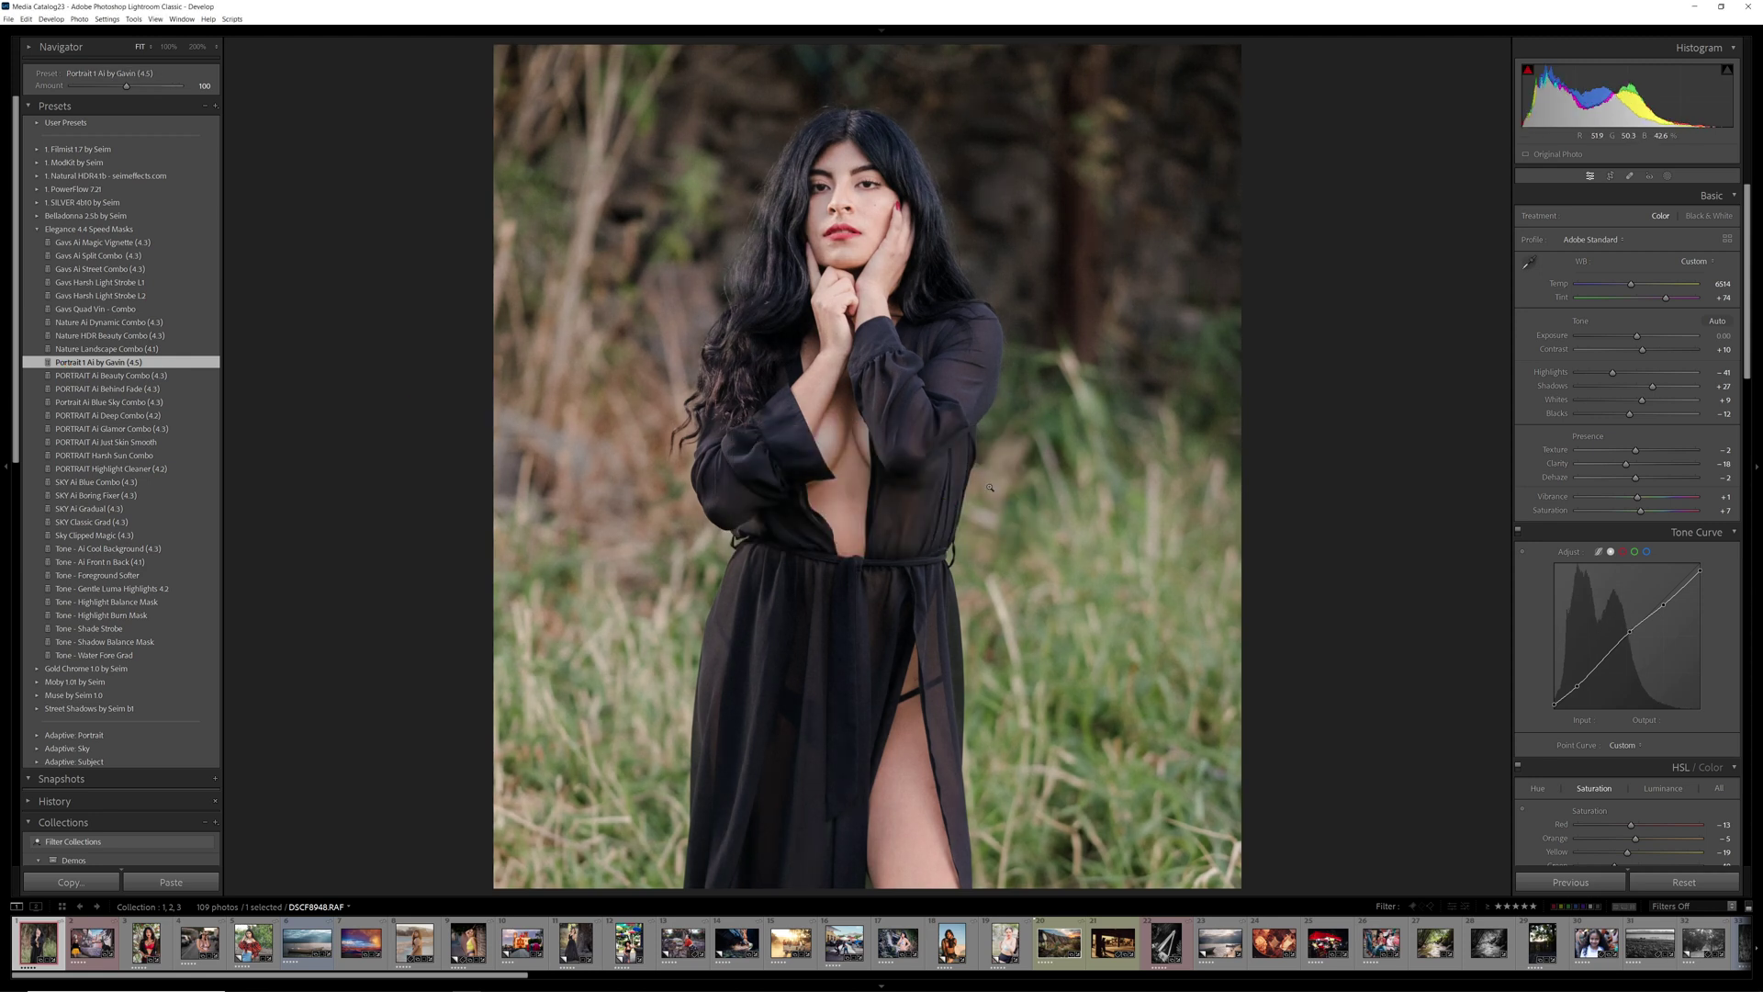
key(z)
key(shift+w)
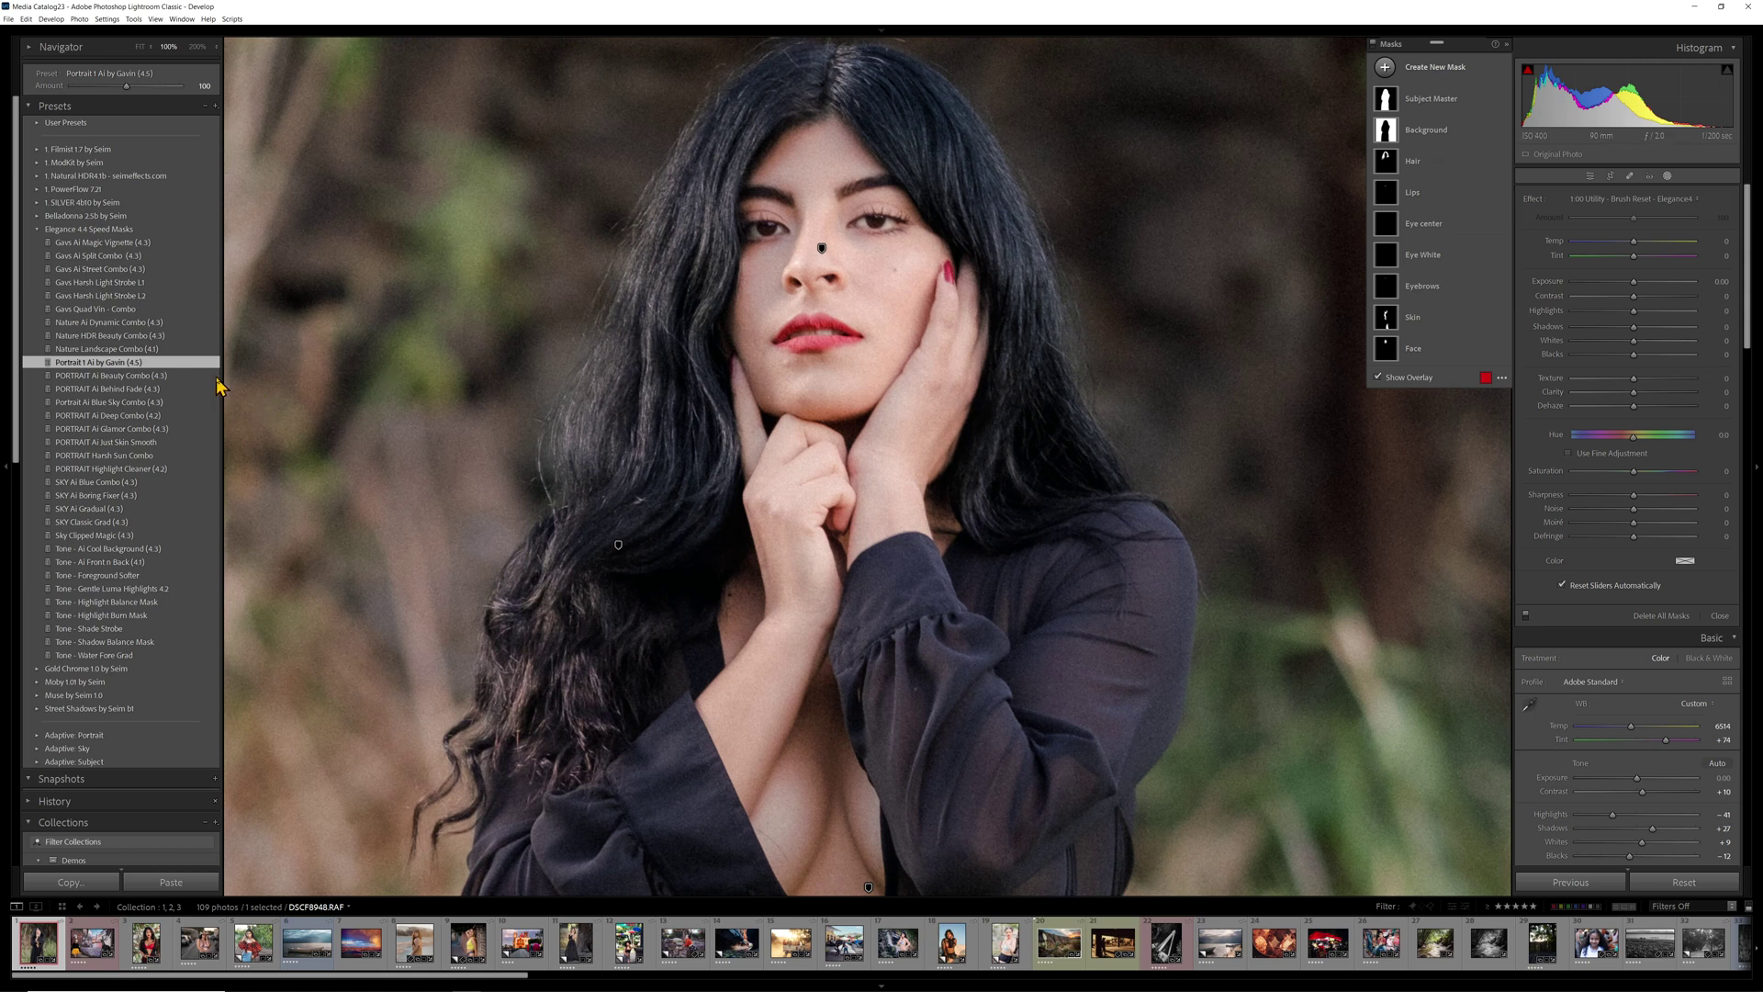
right_click(1389, 180)
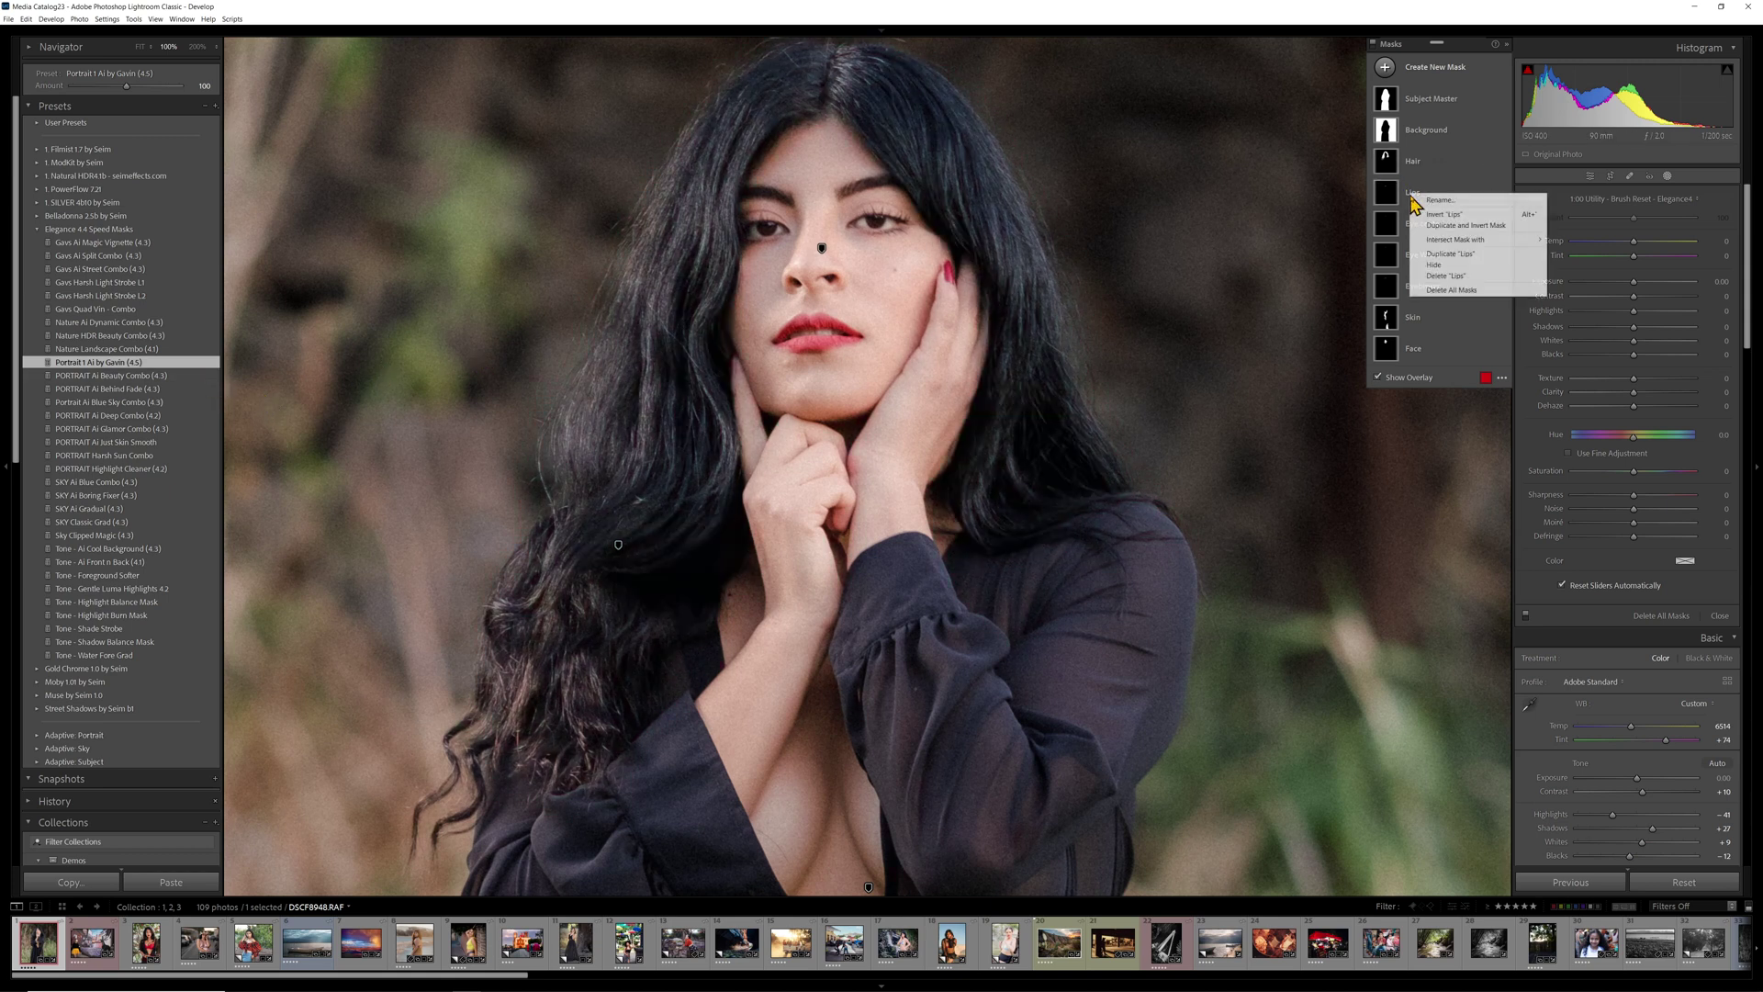
click(1455, 292)
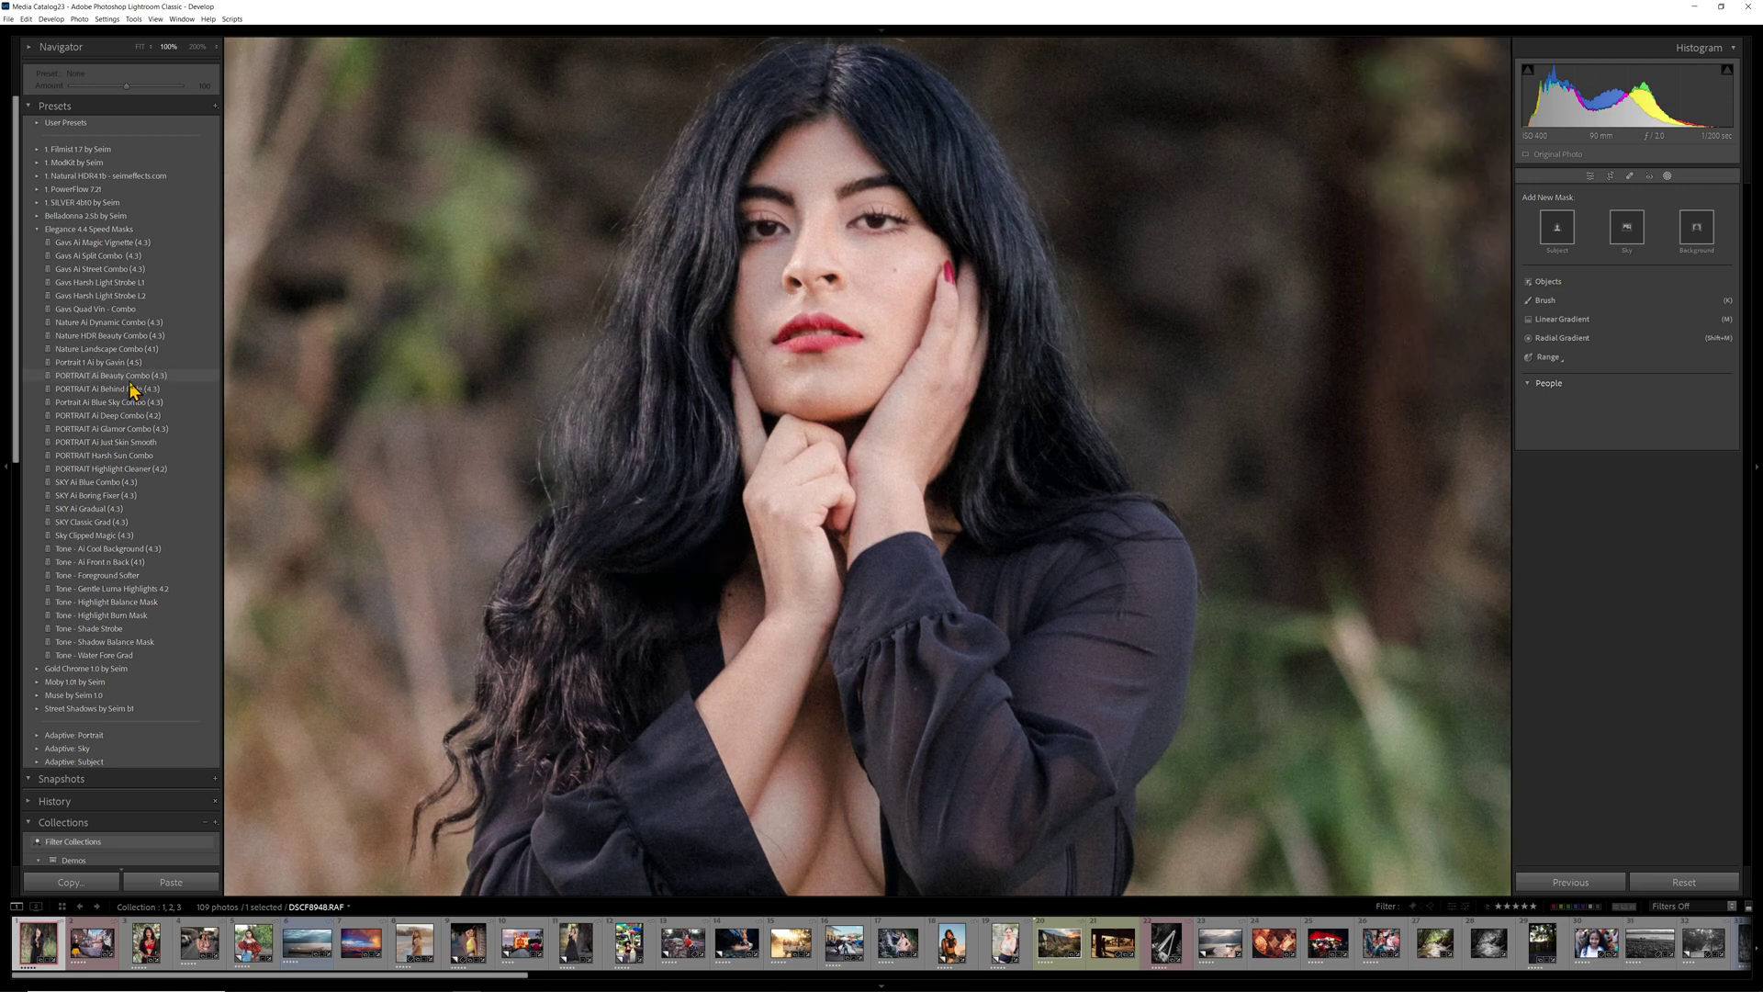
Apply Beauty Combo (4.3), test and undo Behind Subject exposure and Subject clarity, then delete all masks
click(133, 375)
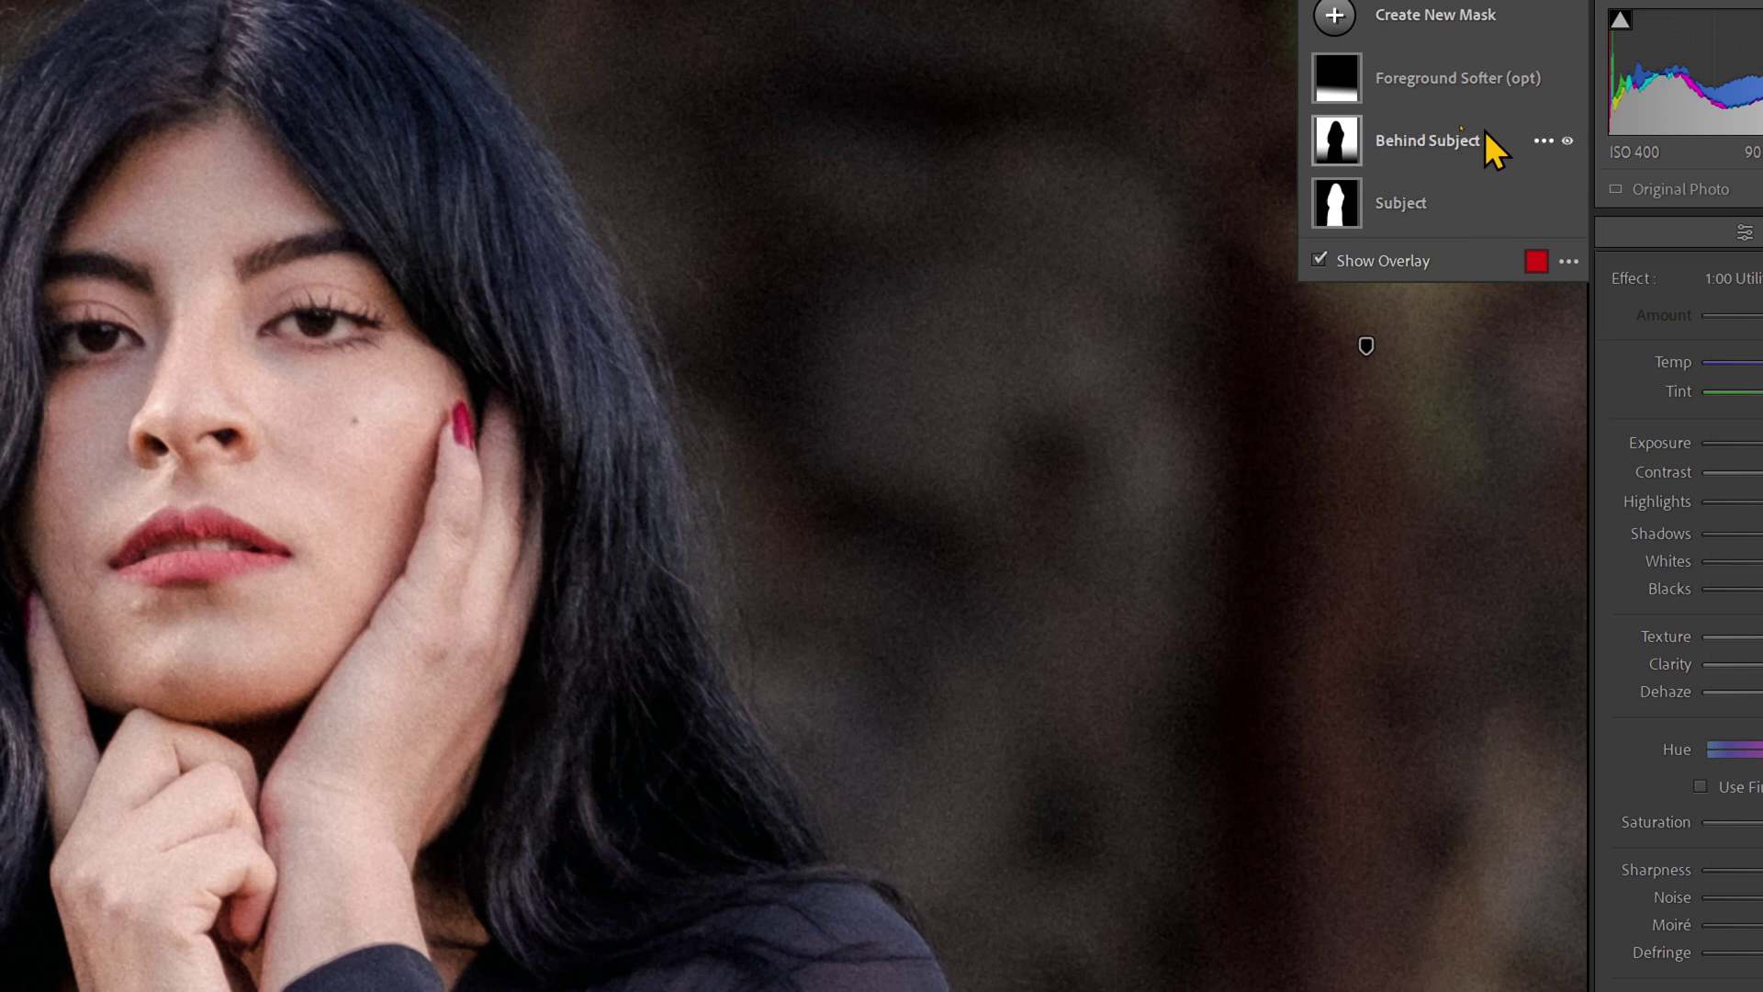
click(1446, 136)
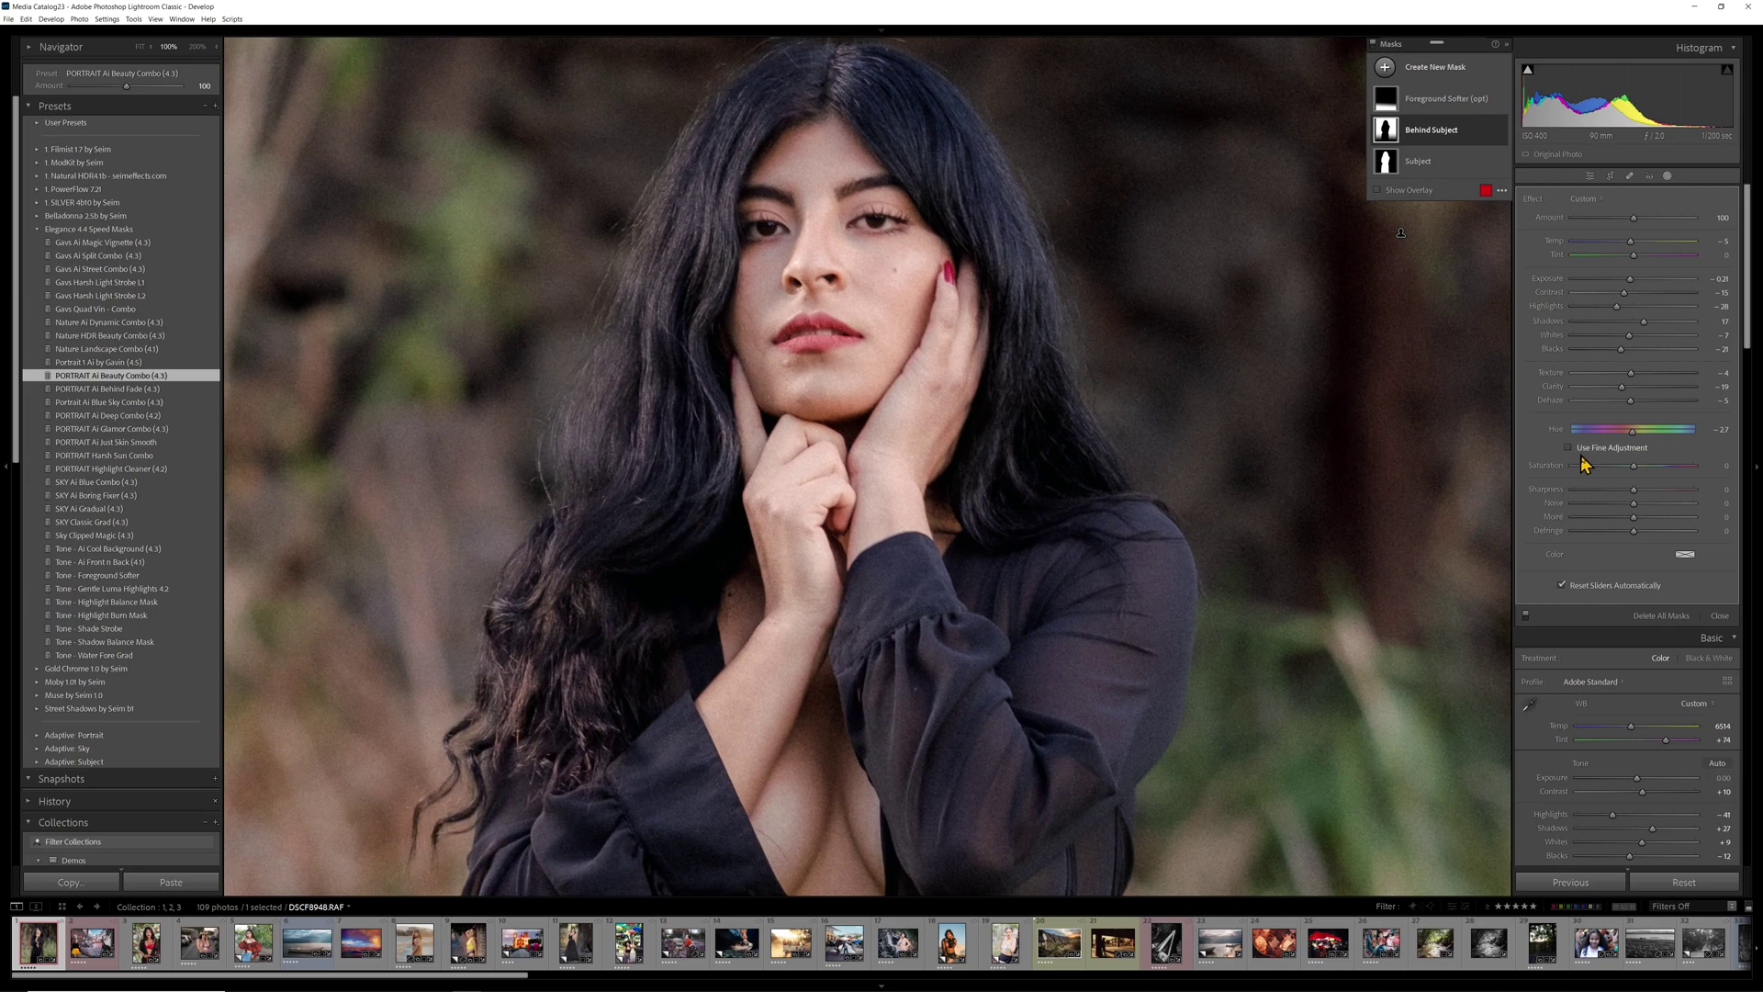
drag(1630, 289, 1618, 288)
key(ctrl+z)
click(1424, 166)
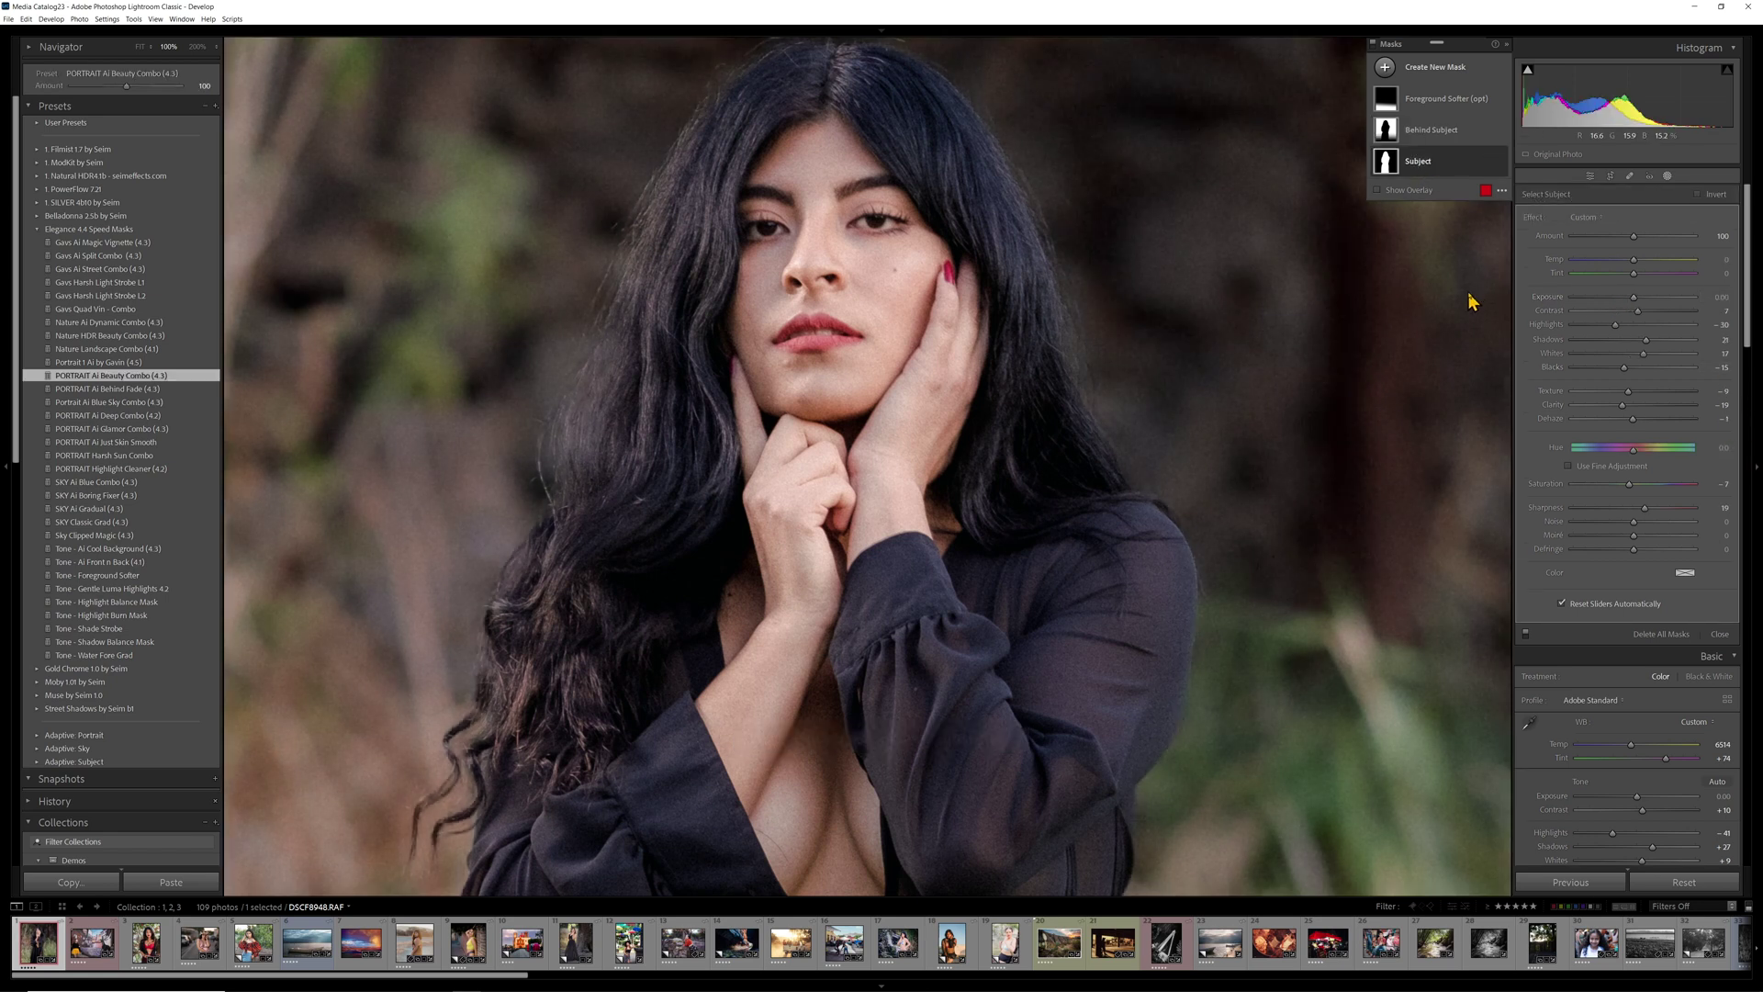
drag(1627, 408, 1522, 420)
key(ctrl+z)
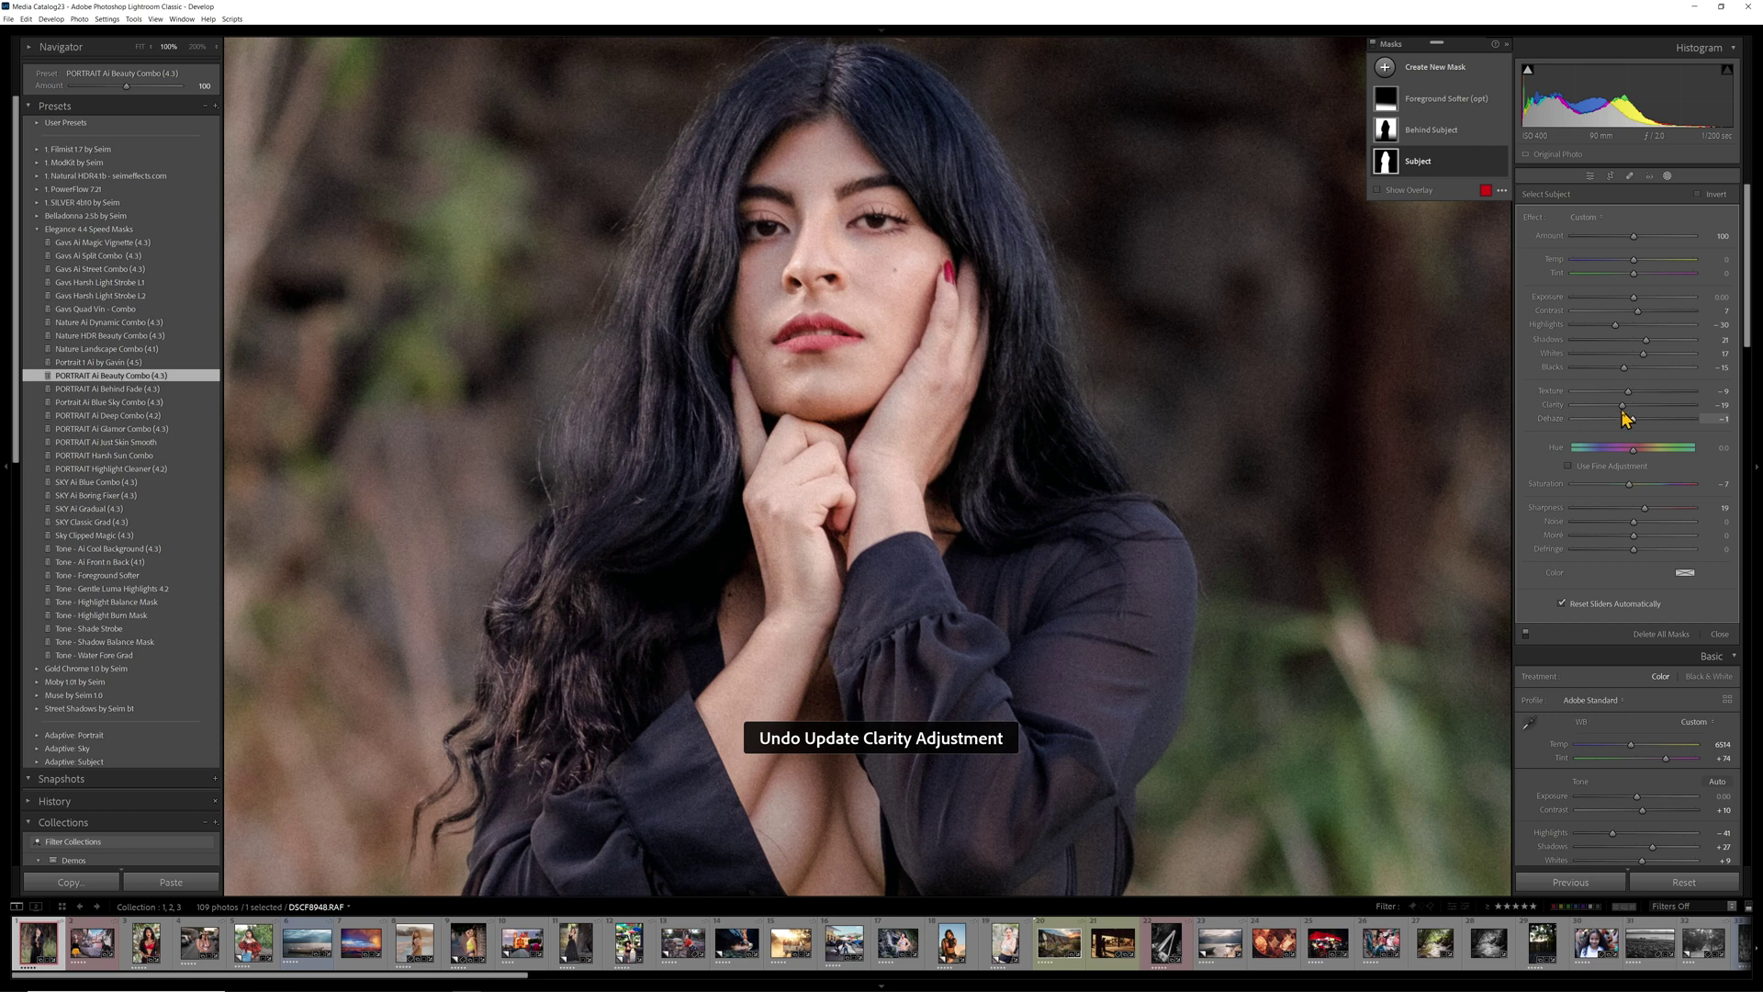
key(ctrl+z)
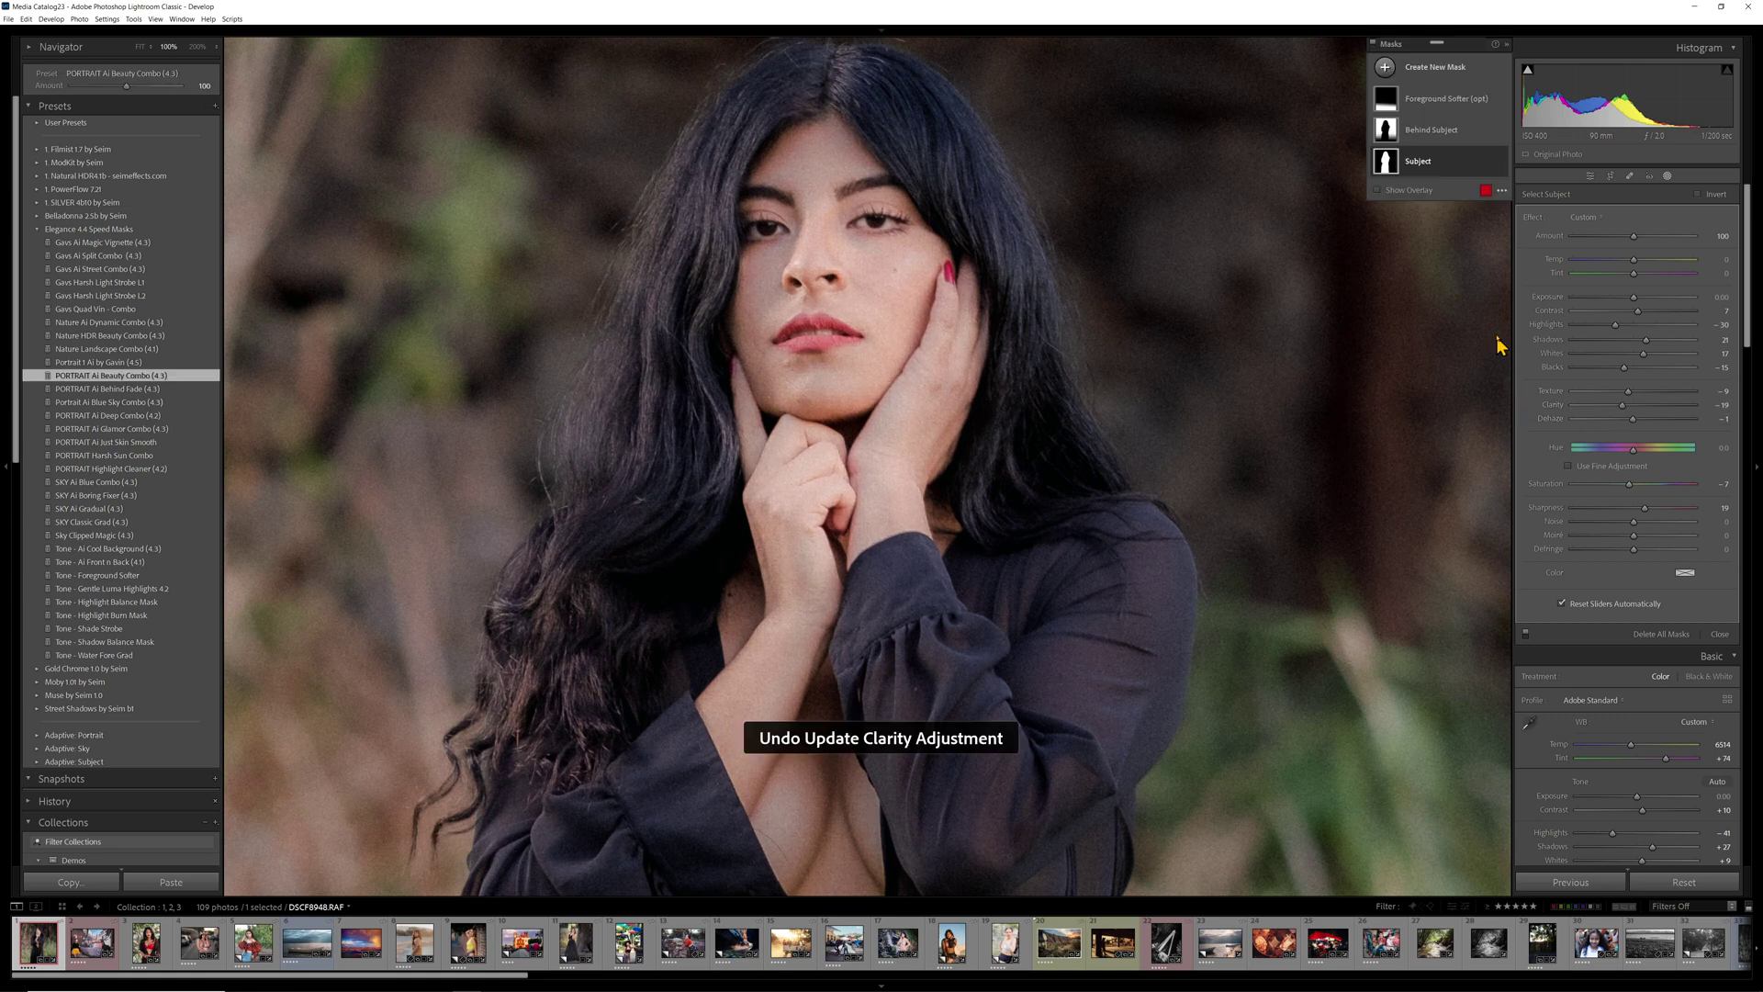
right_click(1436, 136)
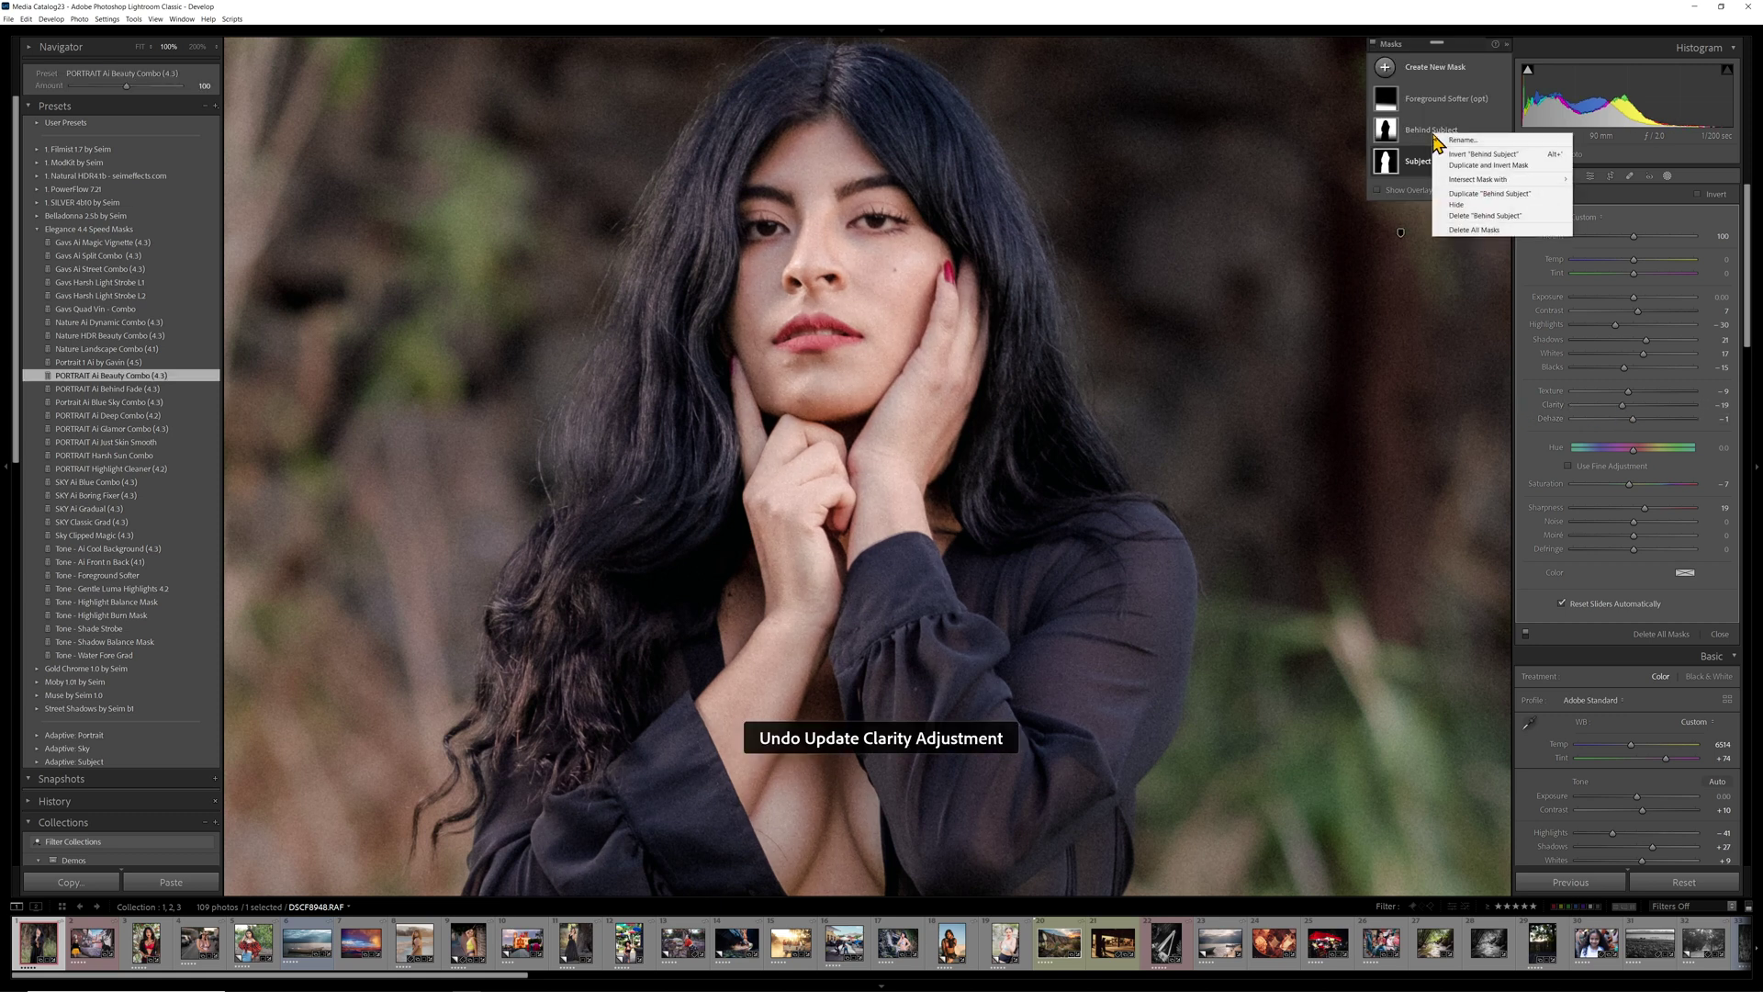
click(1474, 229)
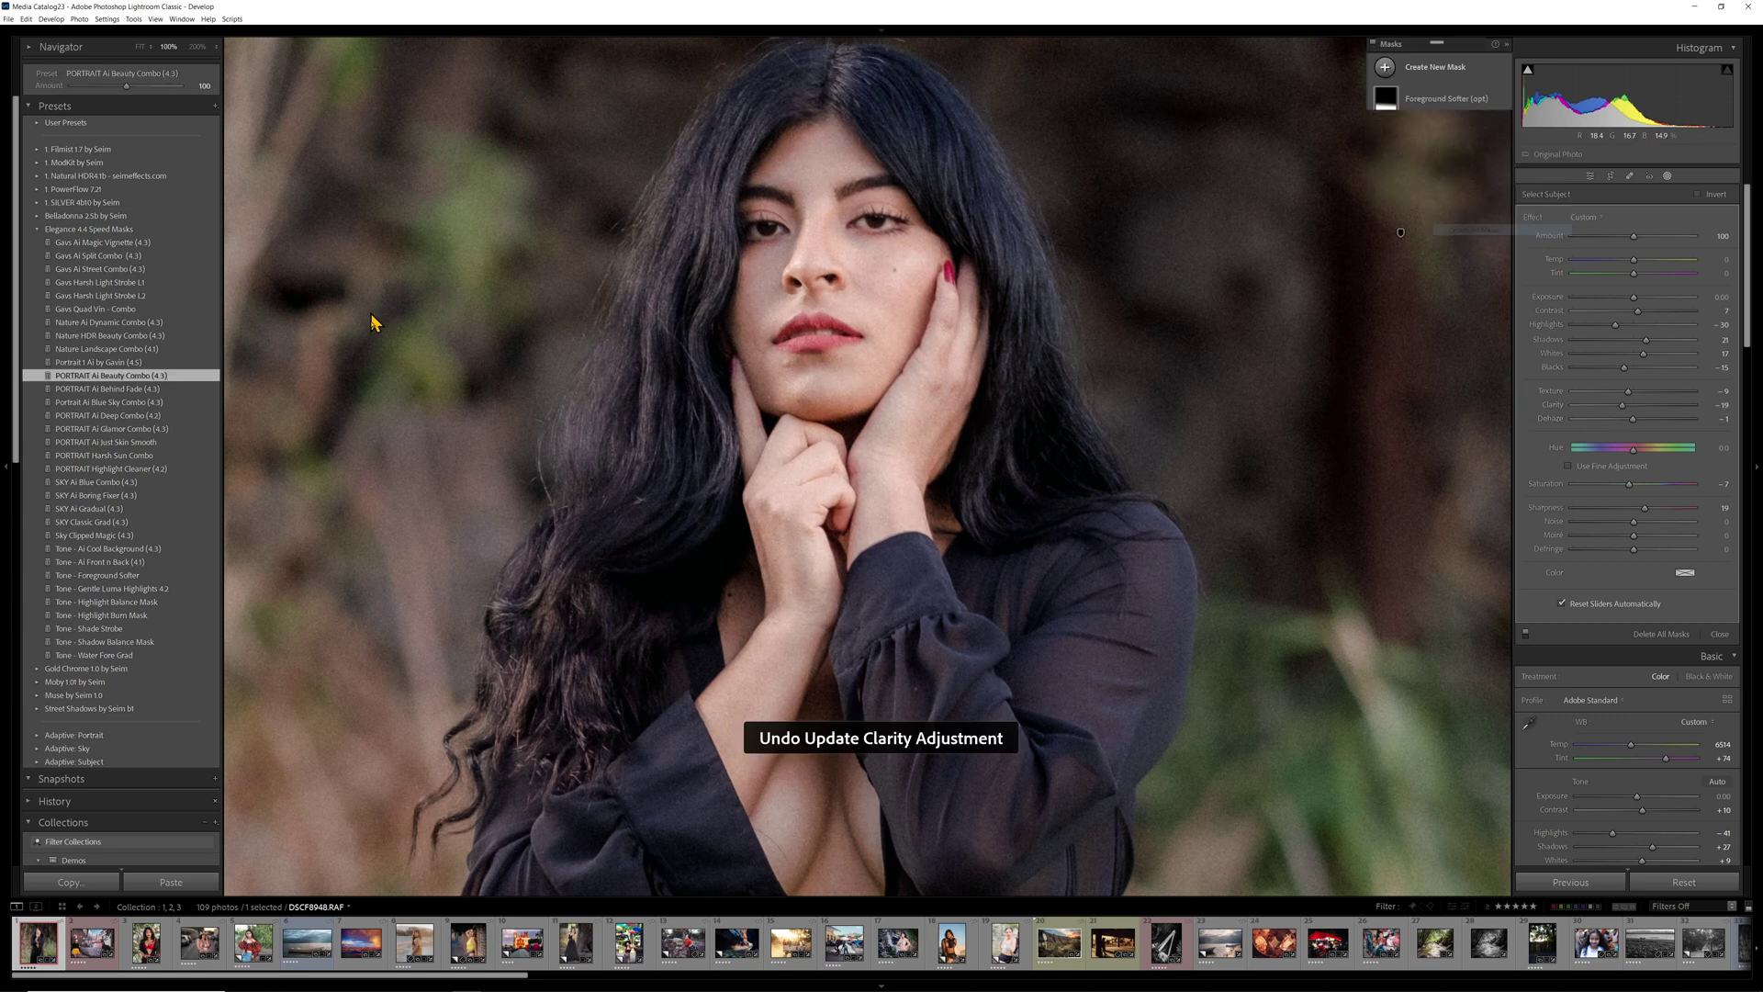
Reapply Portrait 1 Ai, lowering Face clarity to about -93 and Hair texture to 14
click(69, 364)
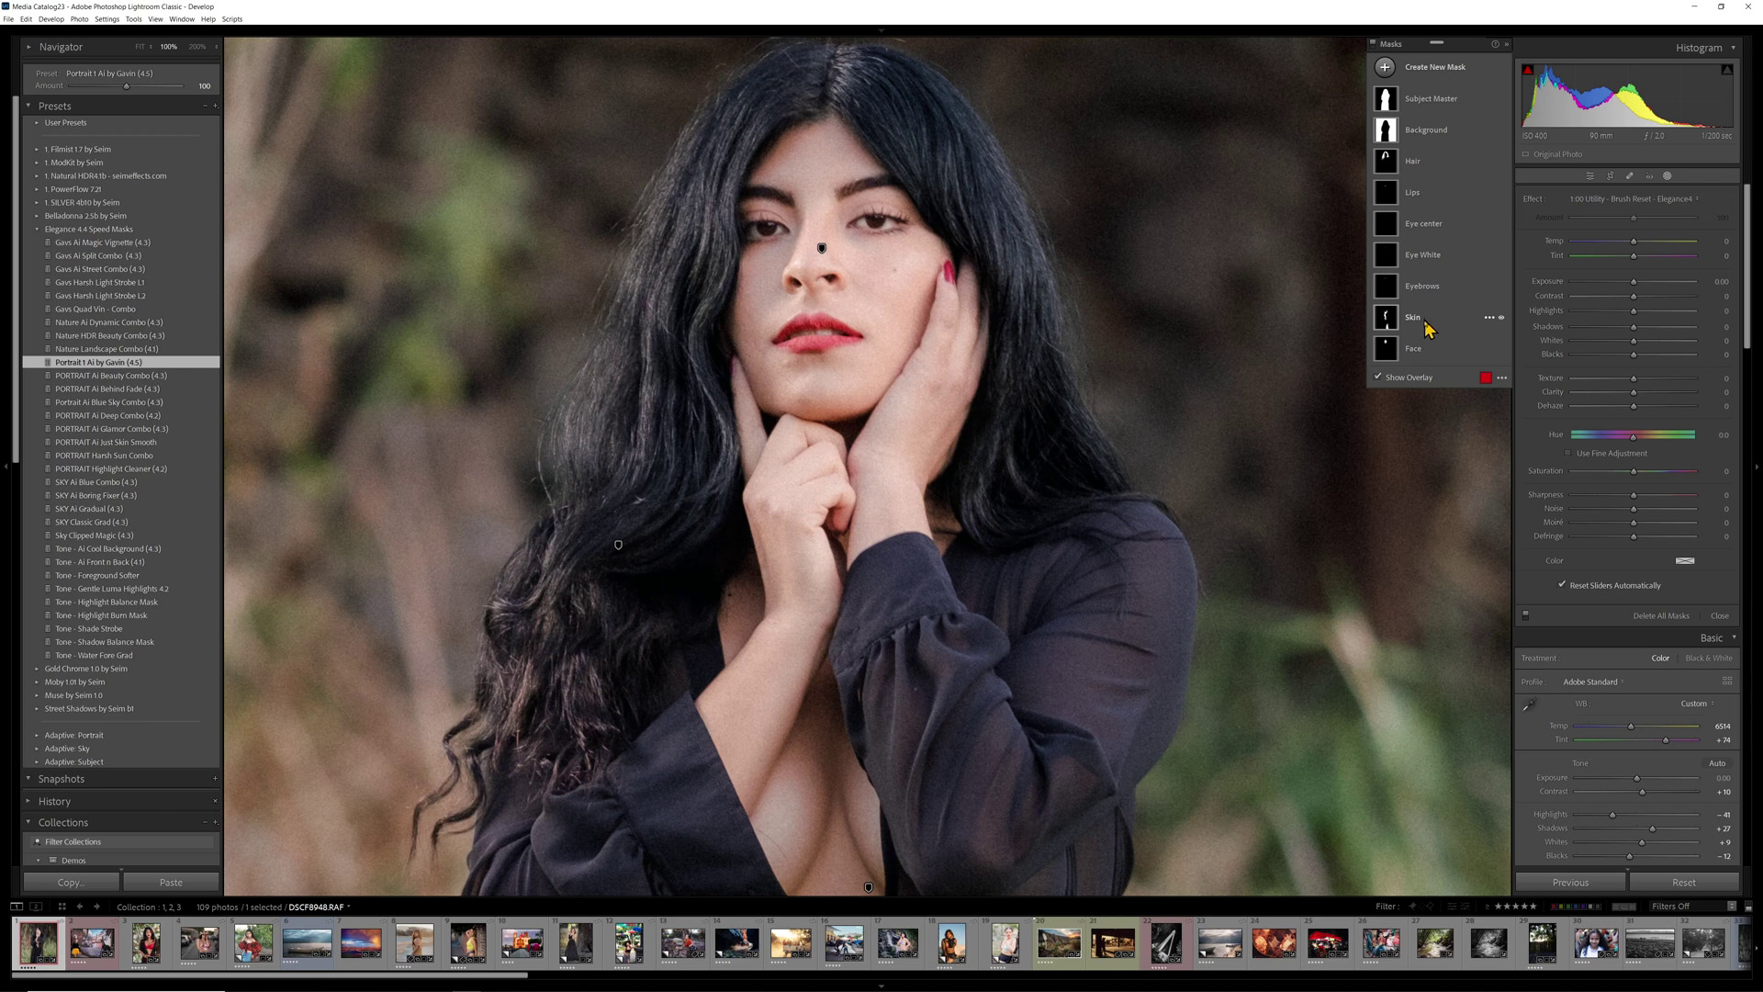
click(1421, 351)
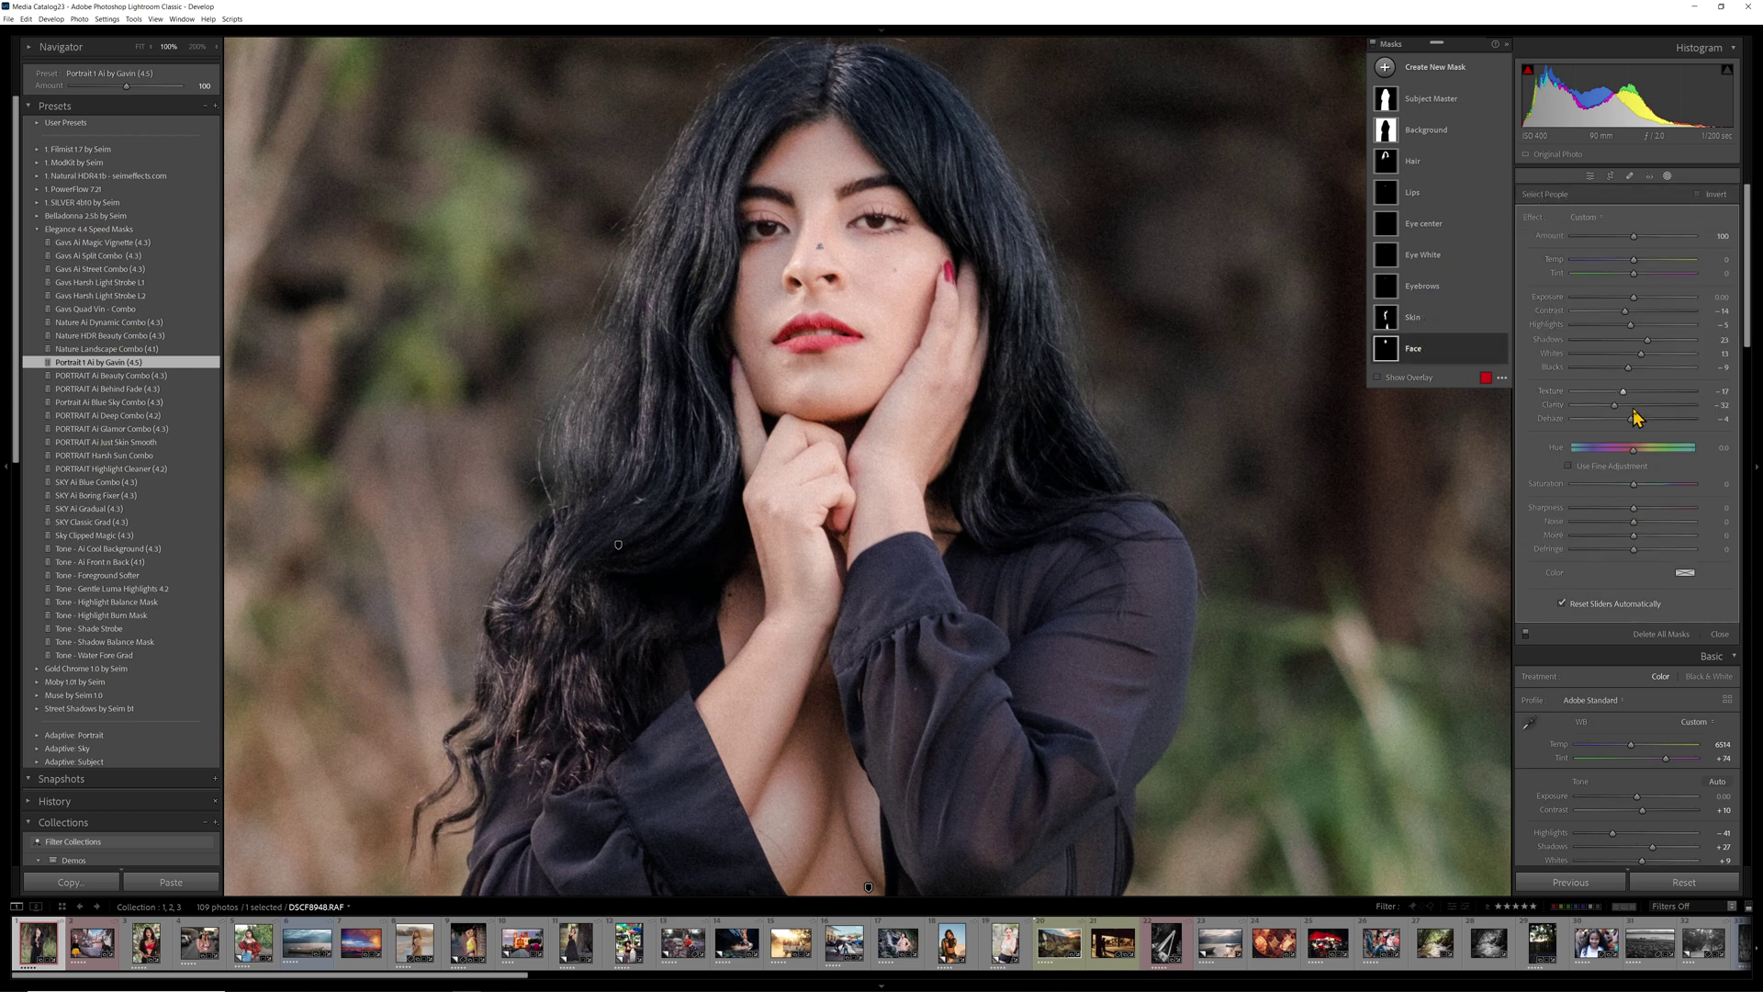
mouse_move(1616, 406)
mouse_down()
mouse_move(1581, 417)
mouse_move(1650, 419)
mouse_move(1593, 421)
mouse_move(1603, 398)
mouse_up()
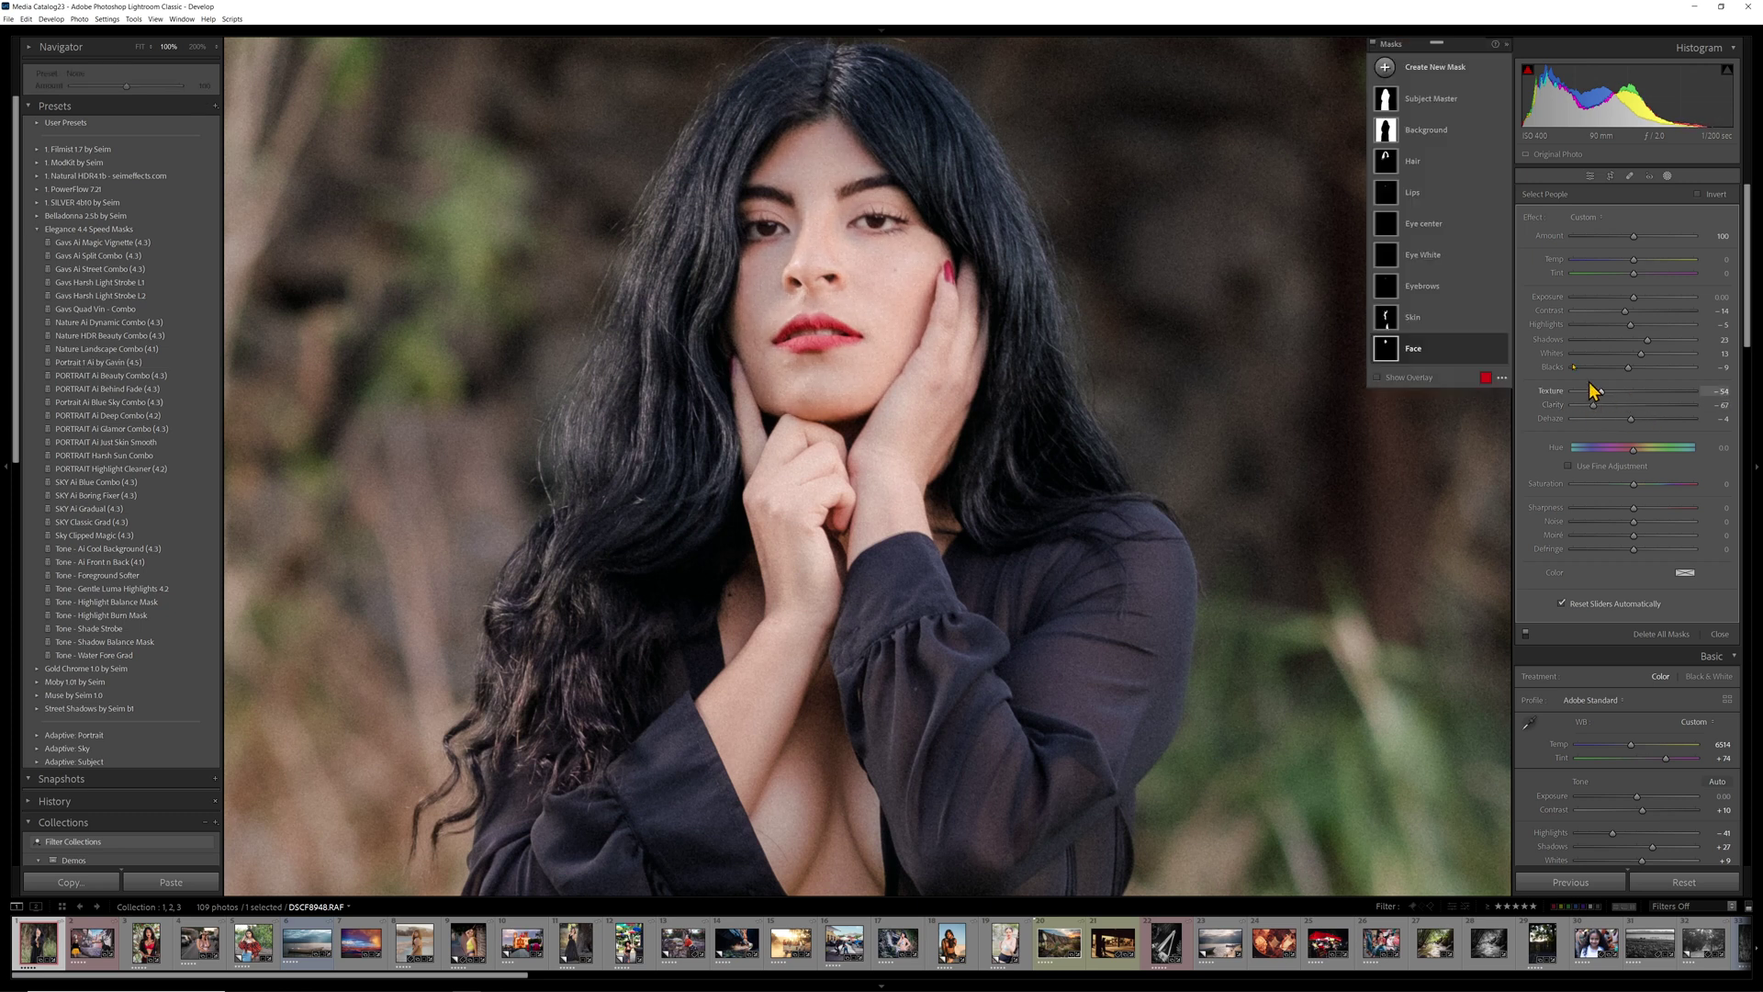
click(1438, 165)
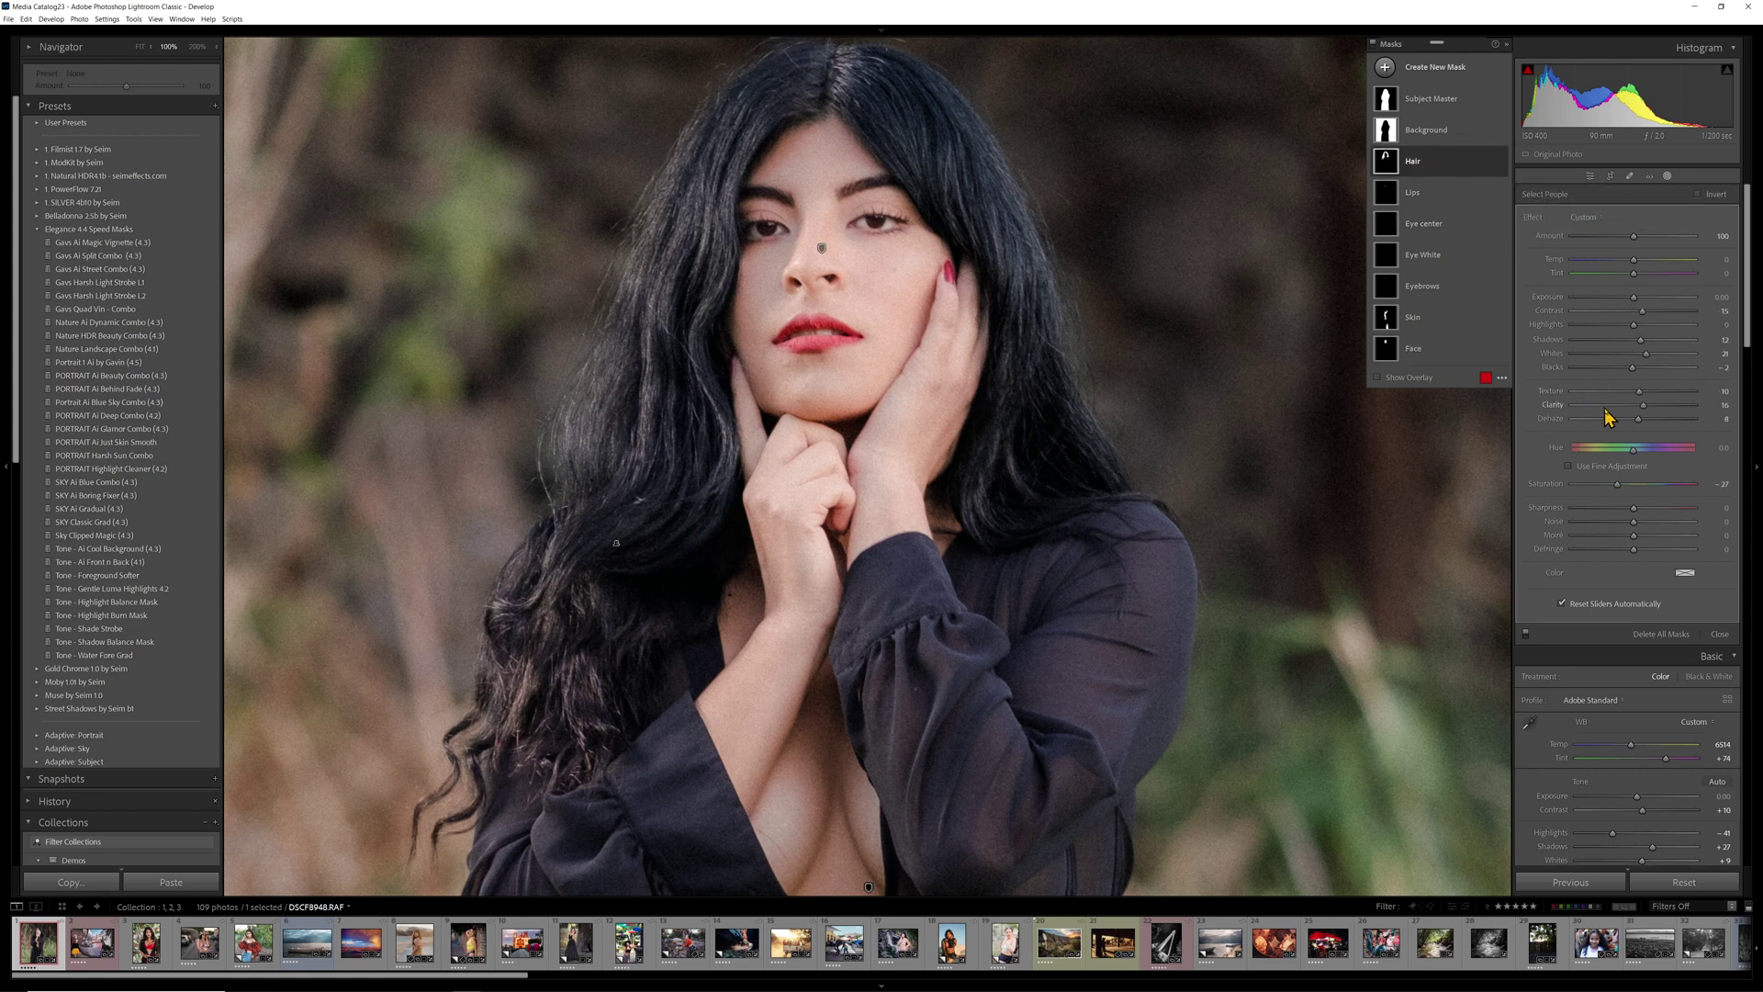
drag(1663, 399, 1641, 395)
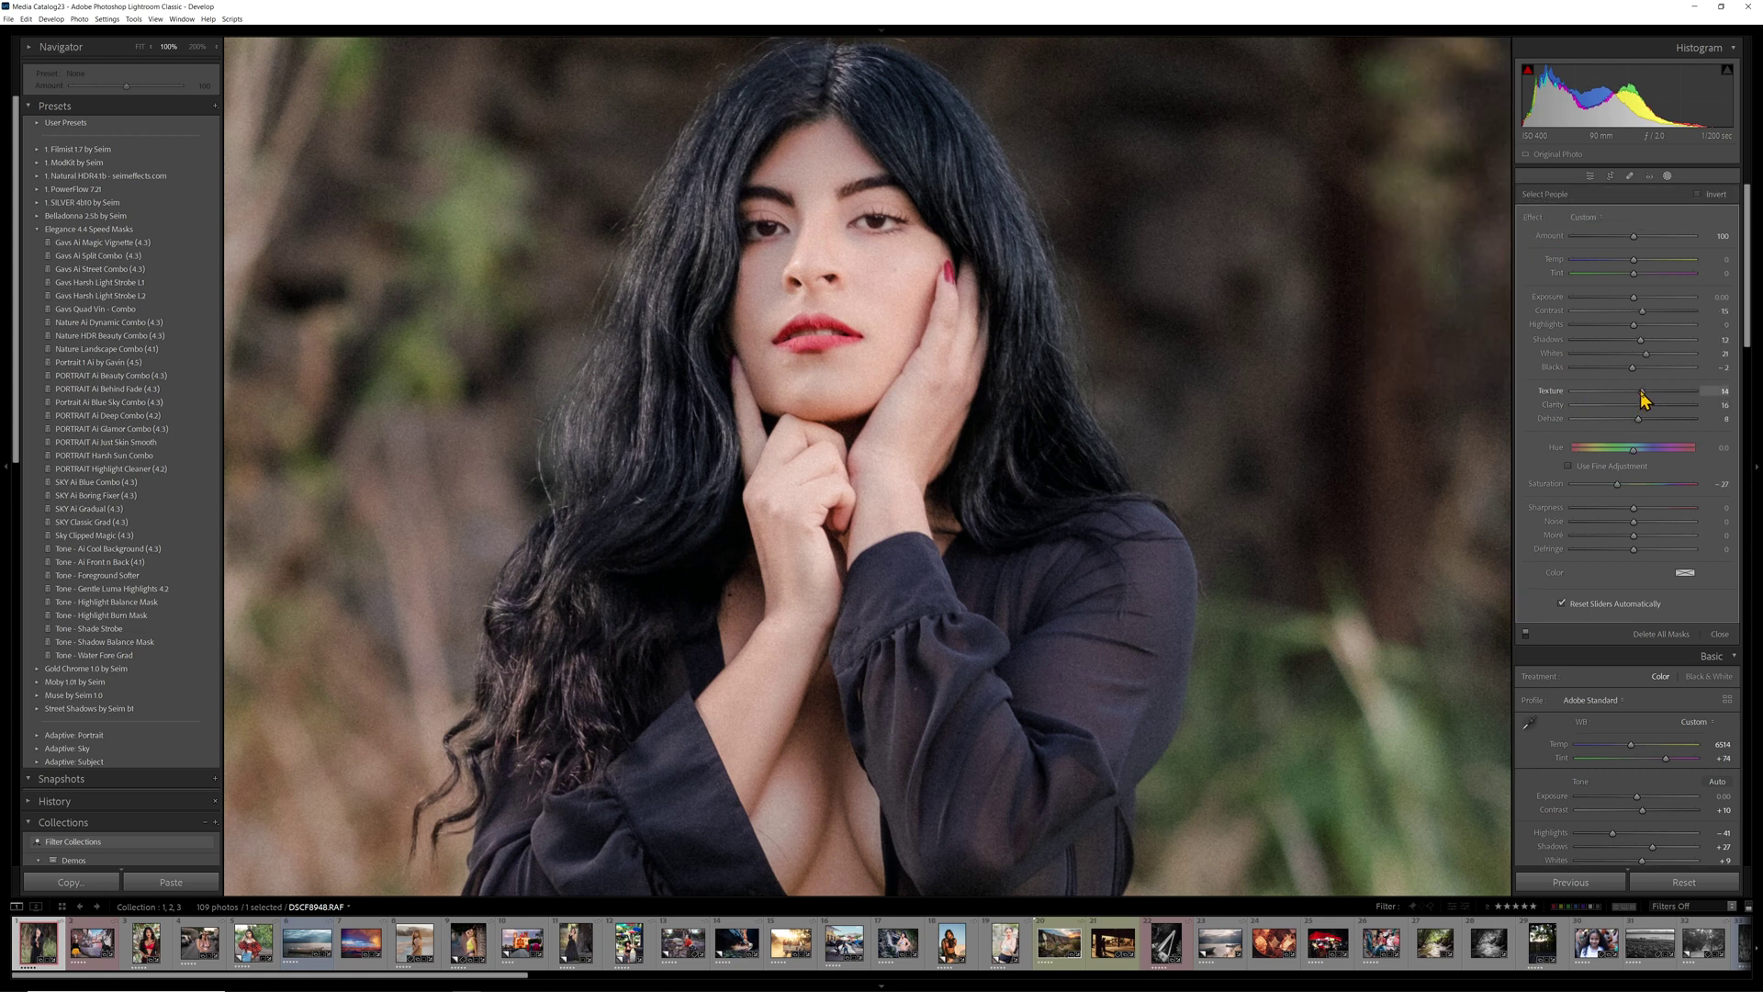
Select the Eye center mask, toggle all masks off and on to compare, then advance to the mural photo
mouse_move(1480, 260)
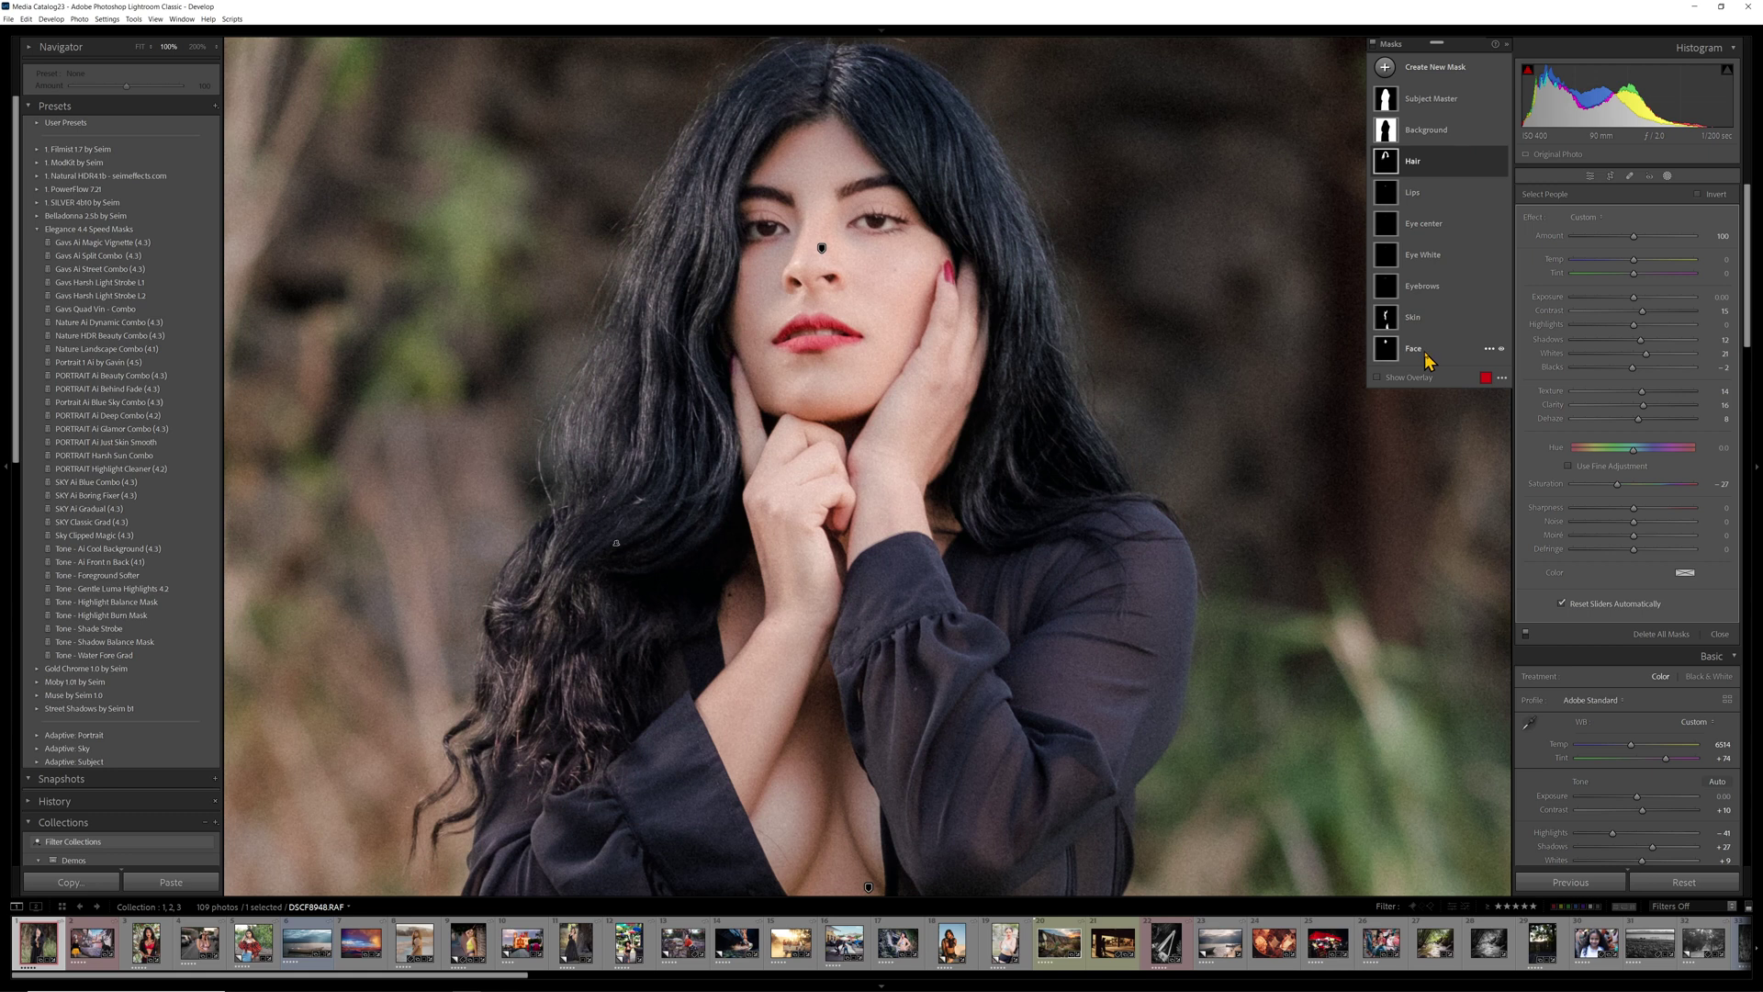
click(1421, 228)
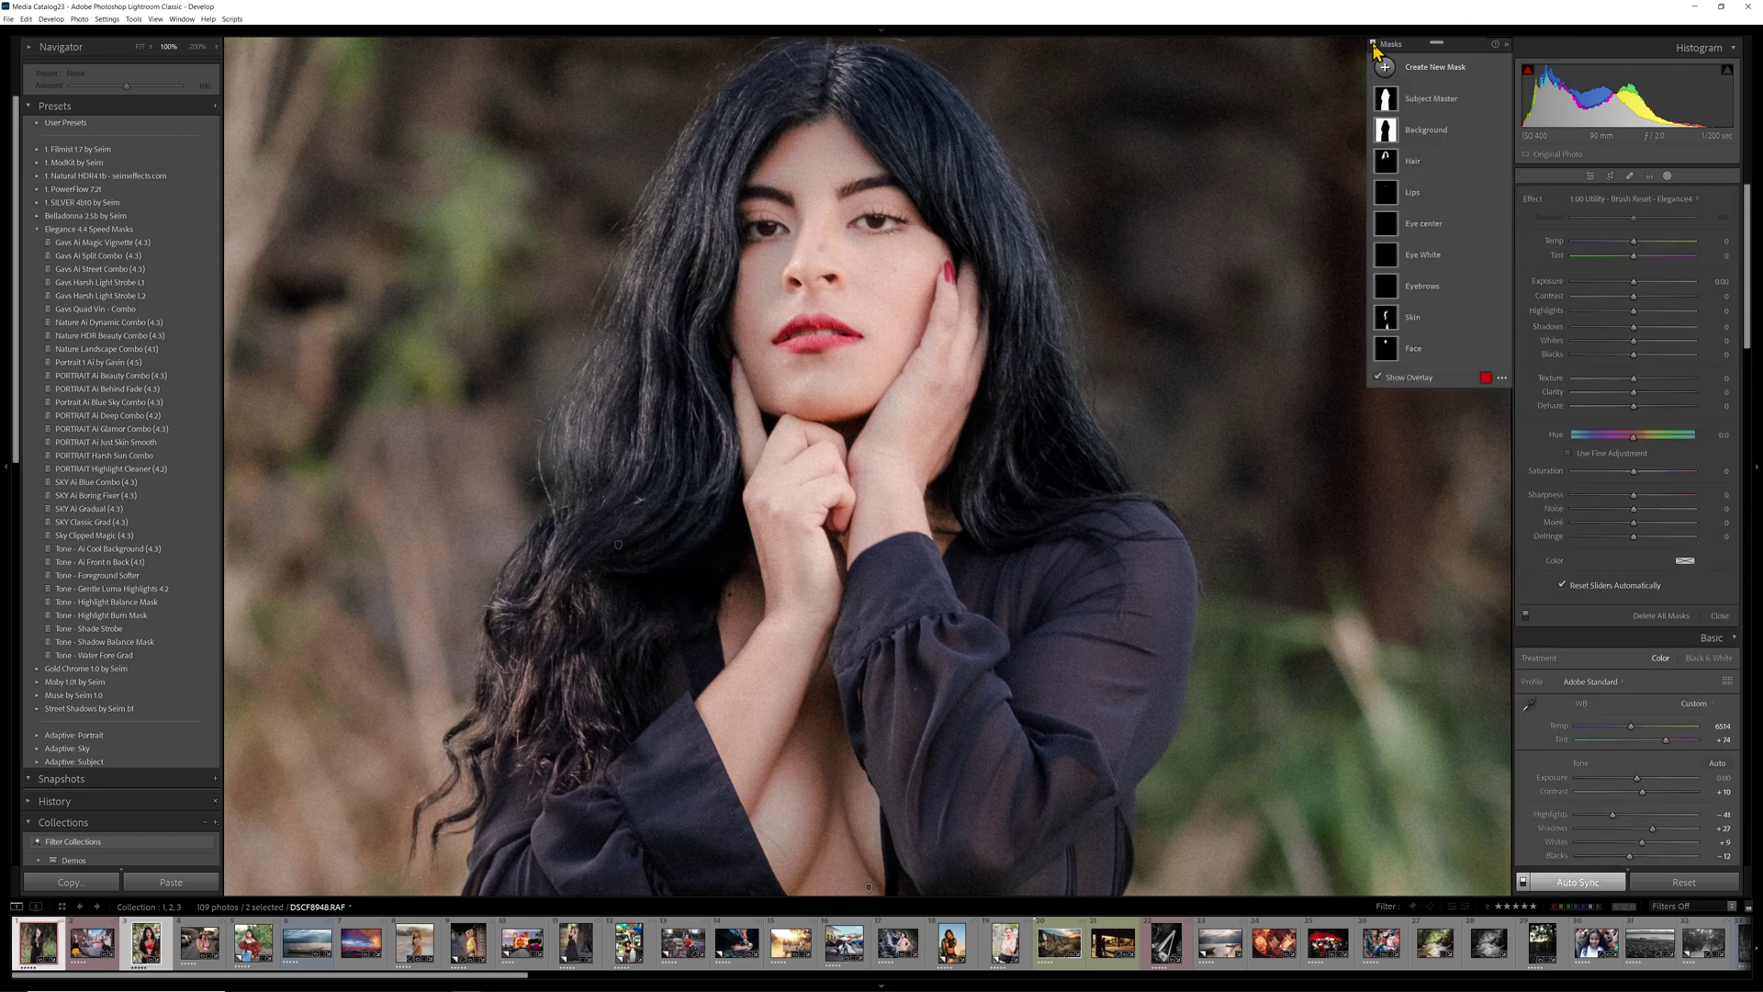
click(1373, 43)
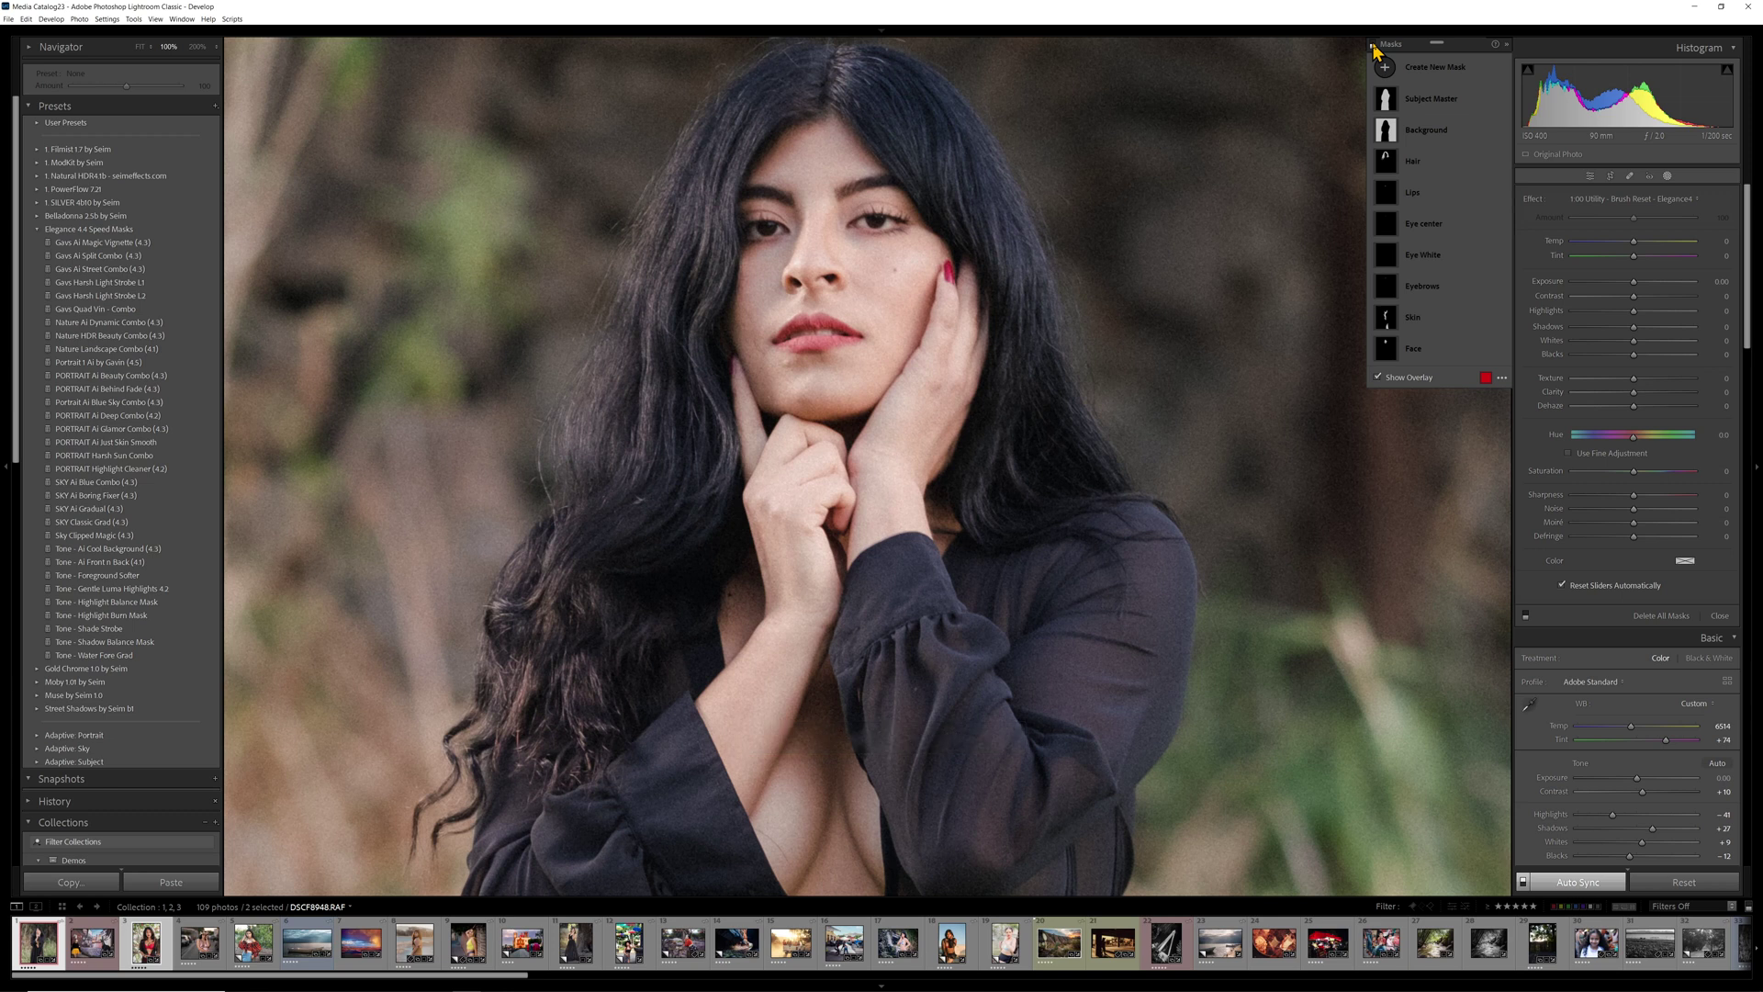
click(1373, 43)
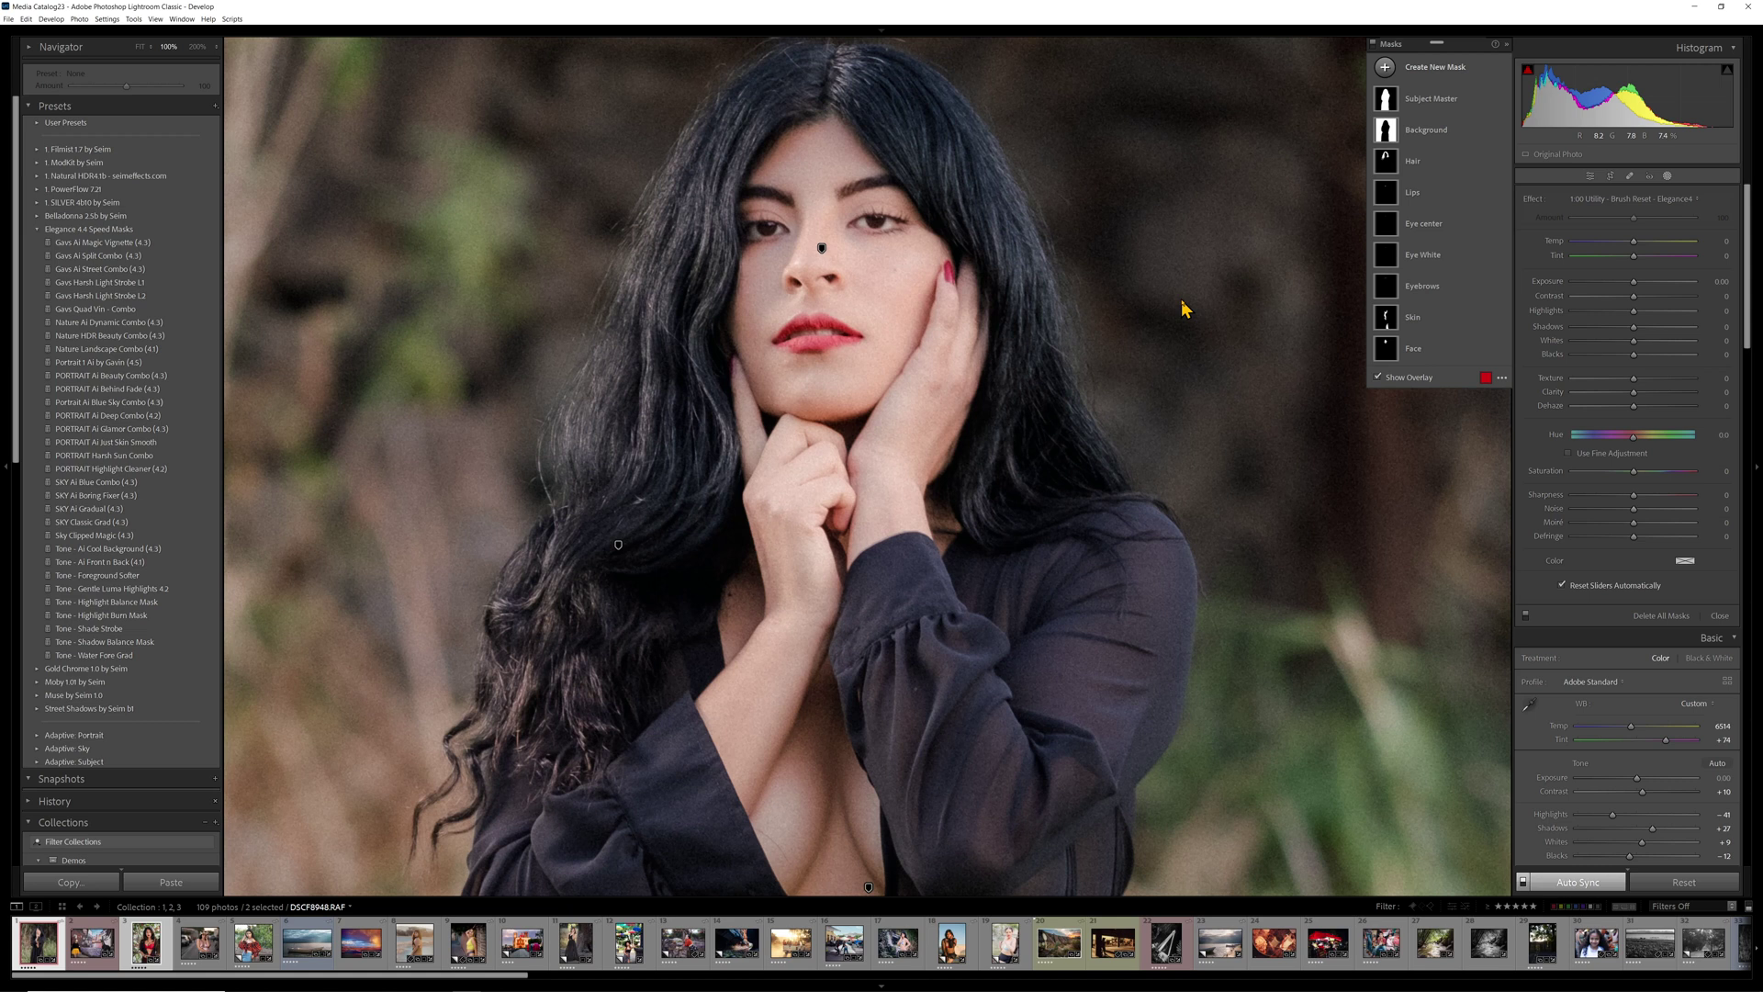
key(Right)
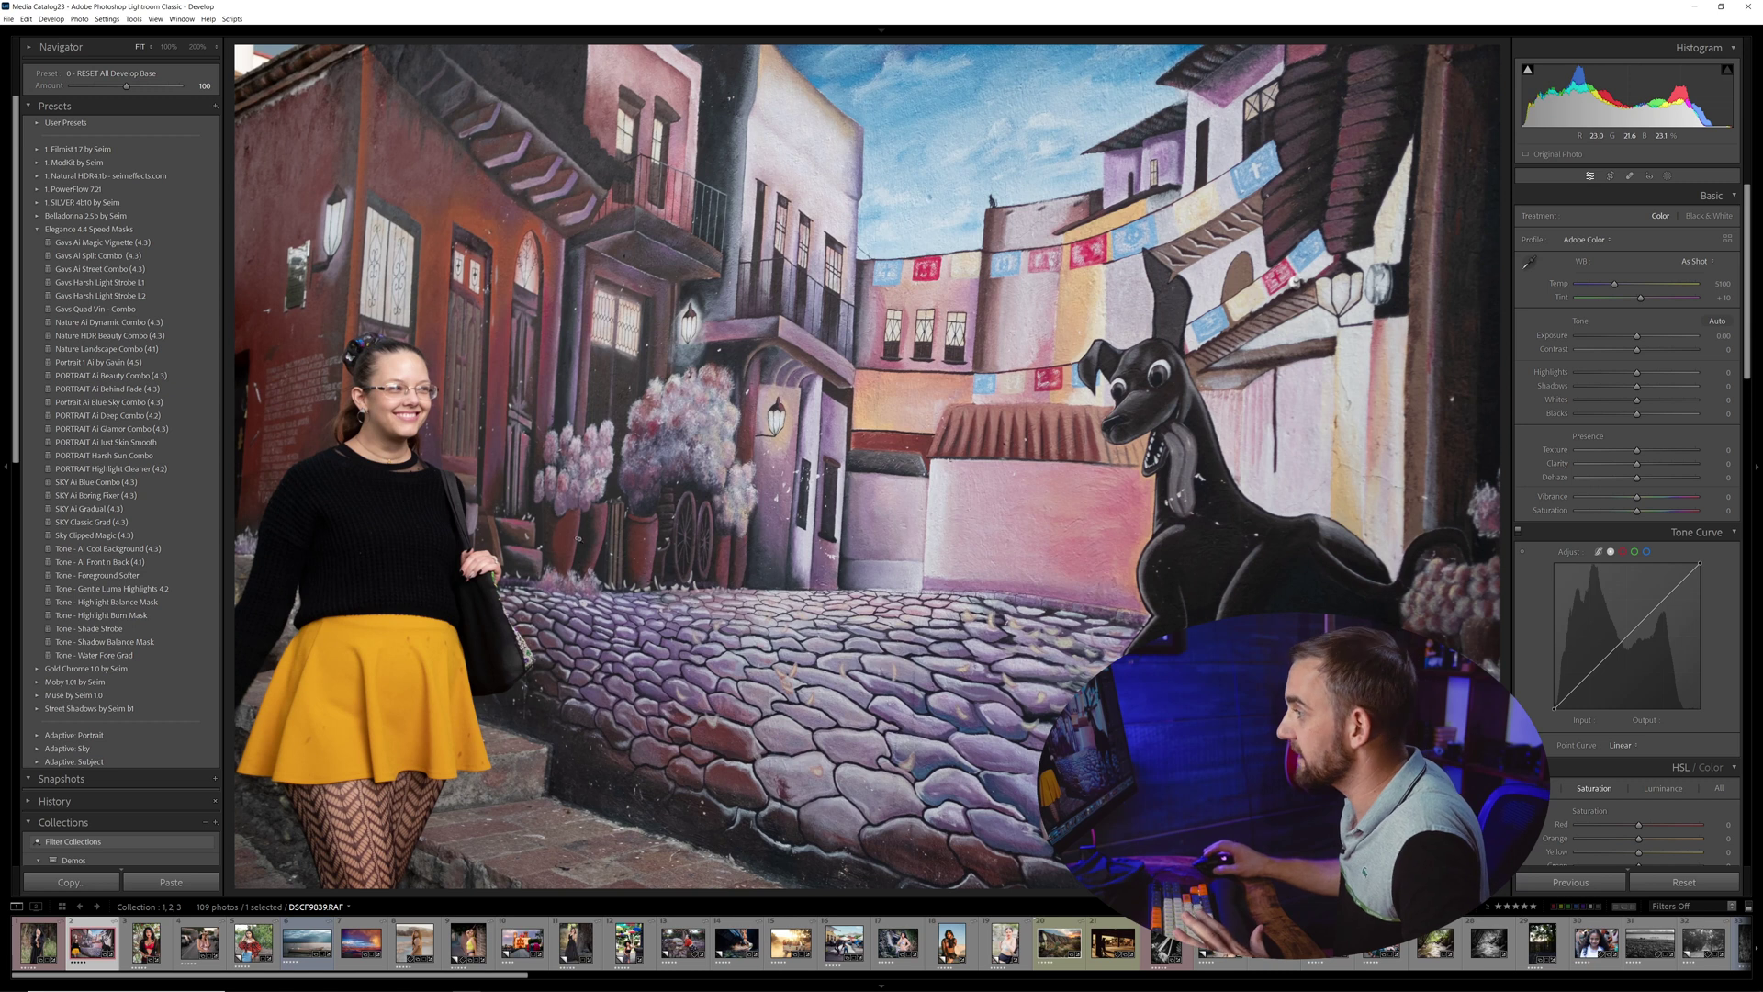
Apply Portrait 1 Ai by Gavin (4.5) to DSCF9839 and show its detected people masks
click(66, 391)
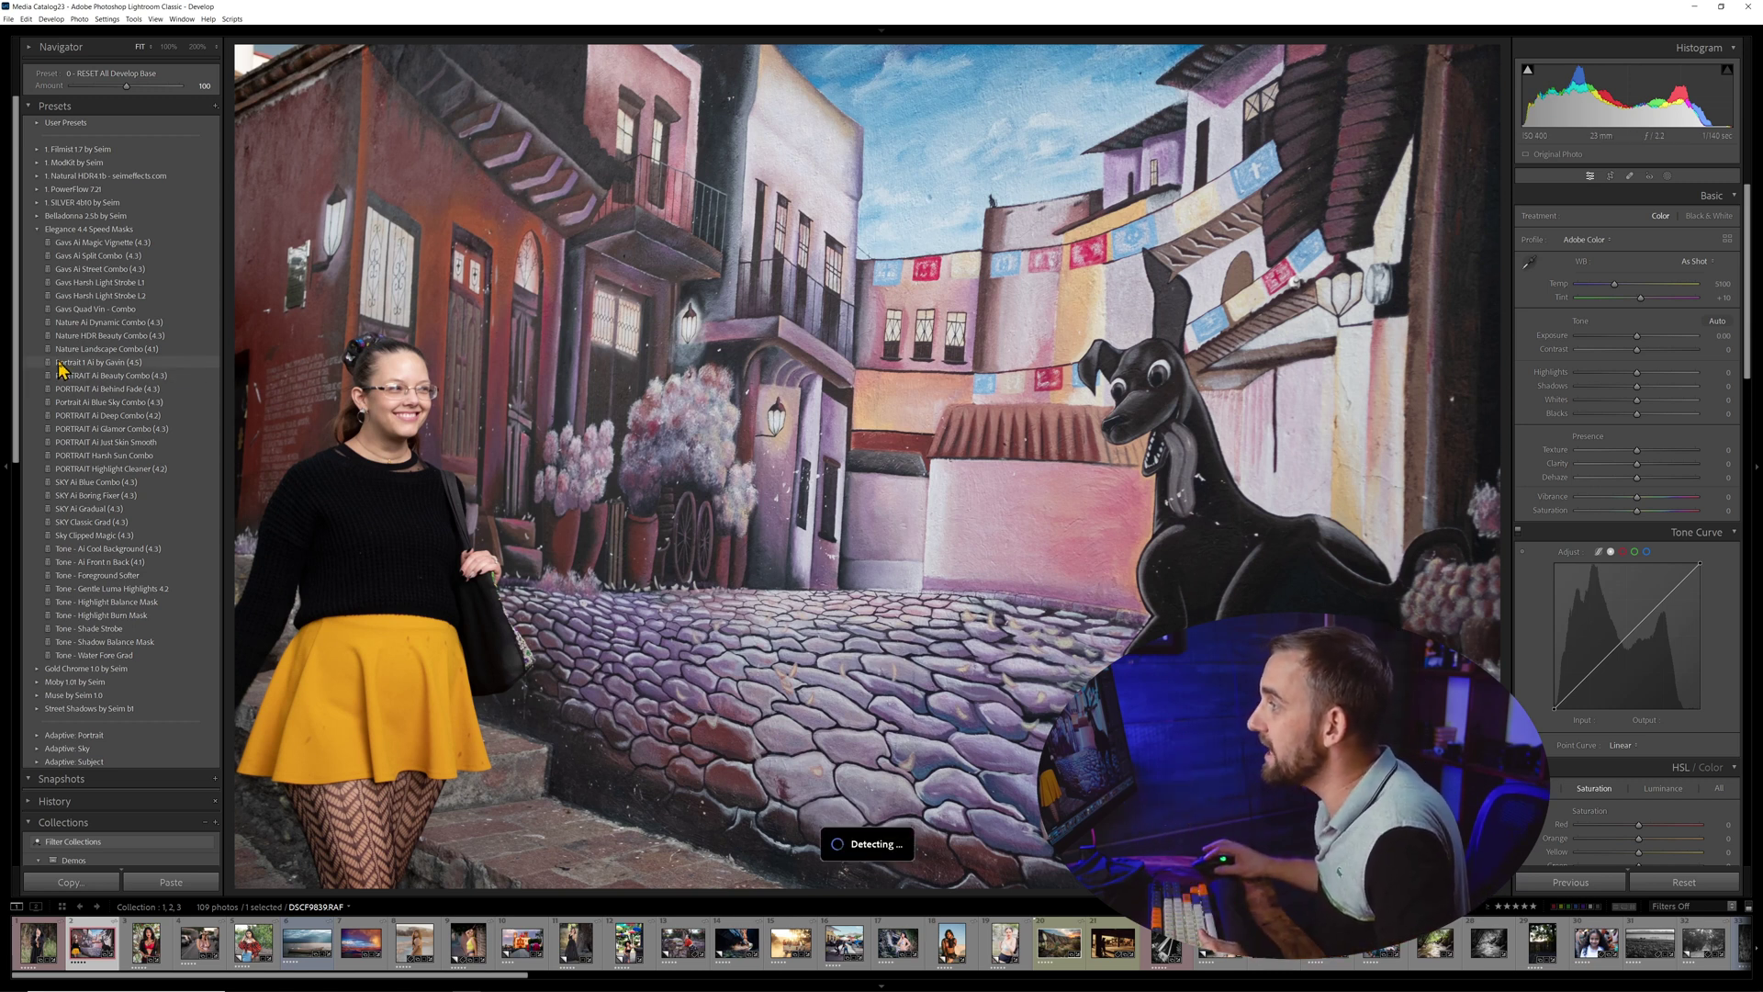
click(60, 364)
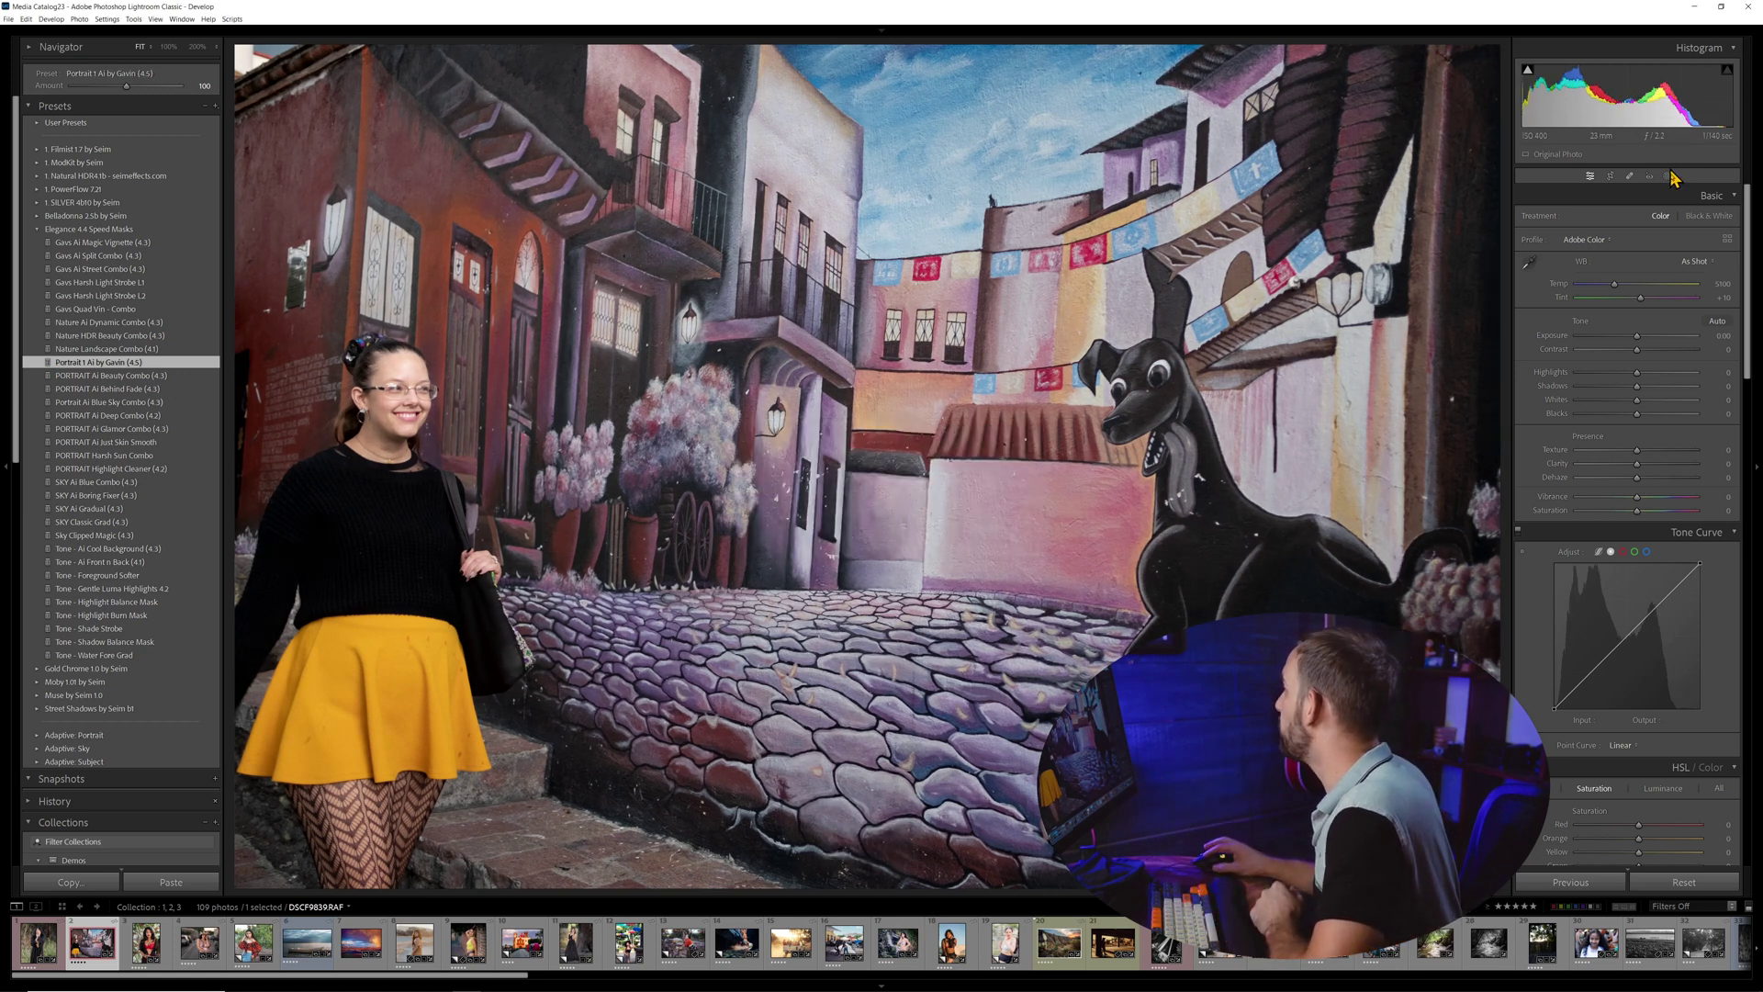
click(1668, 178)
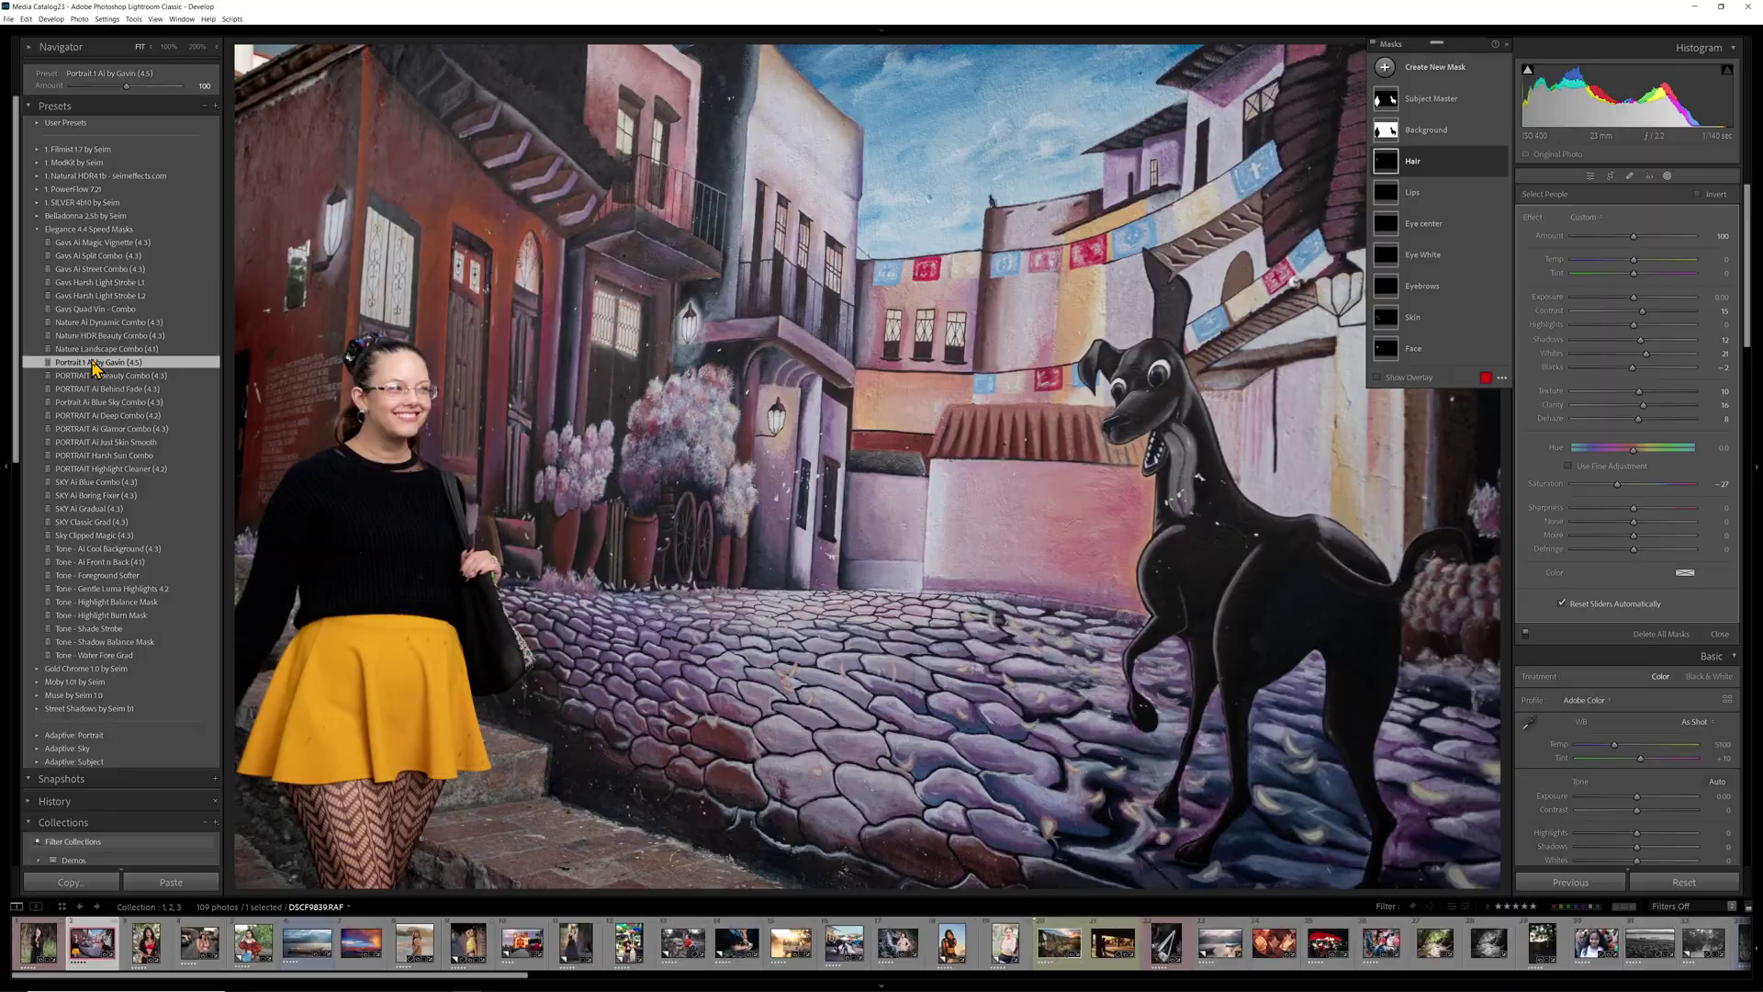
click(74, 734)
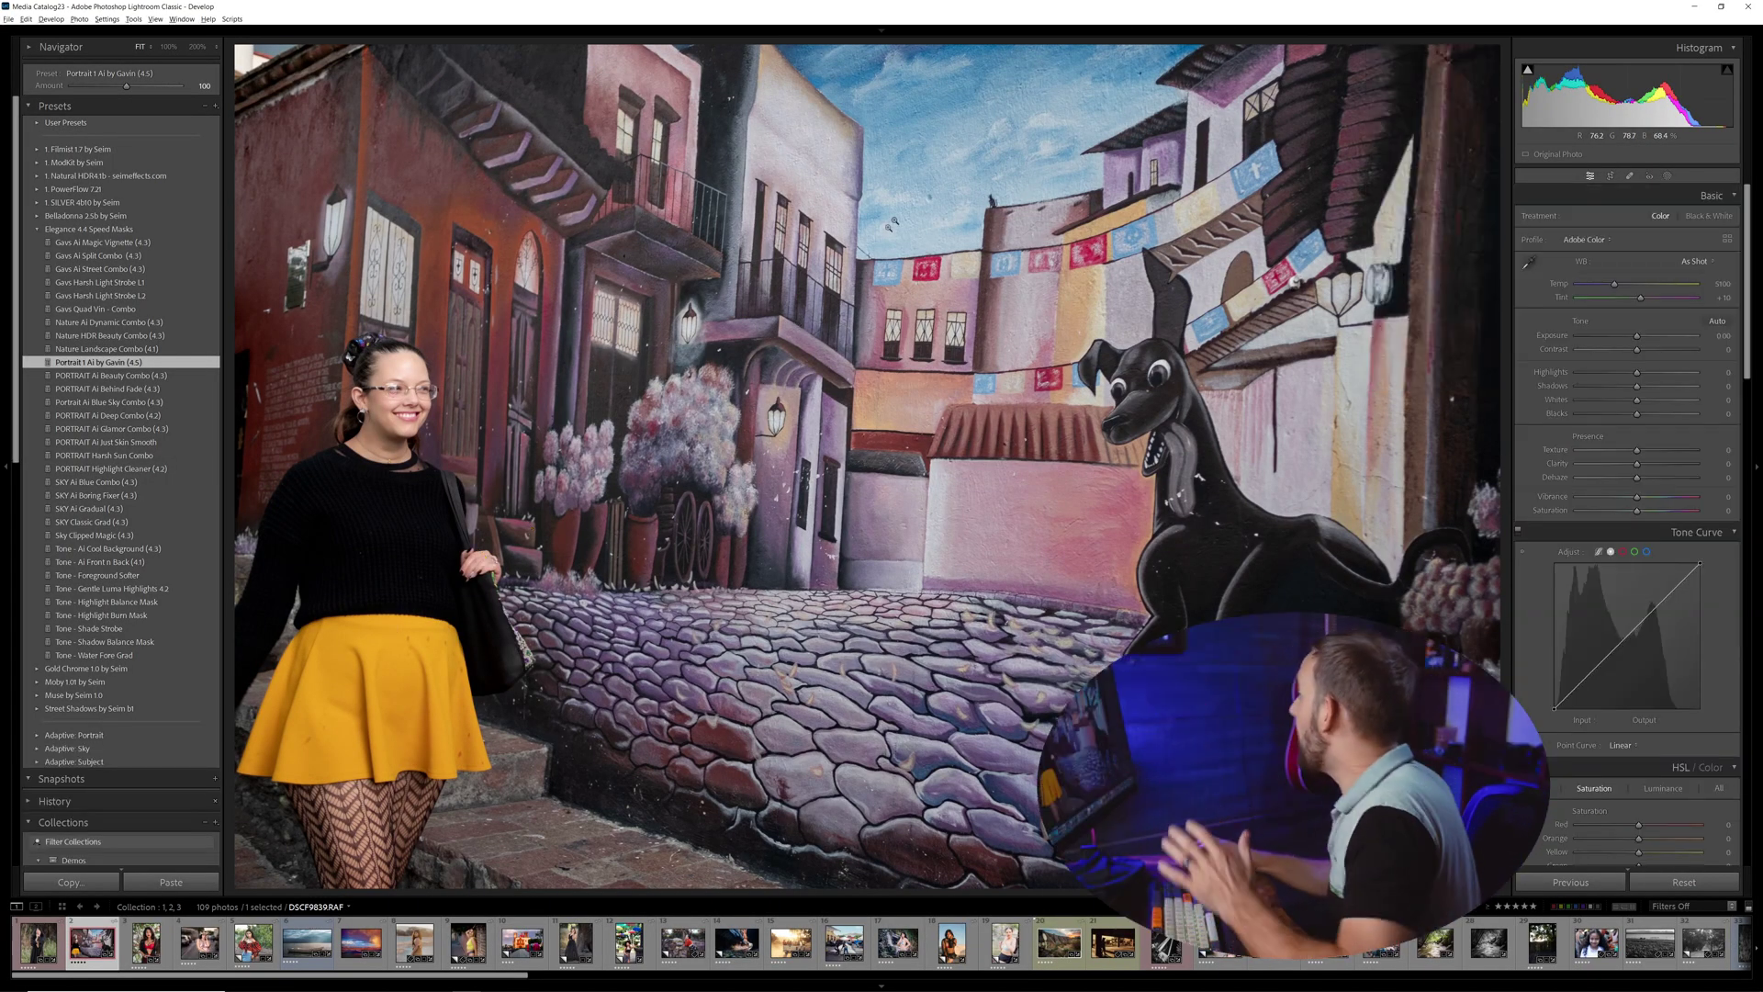
click(1667, 175)
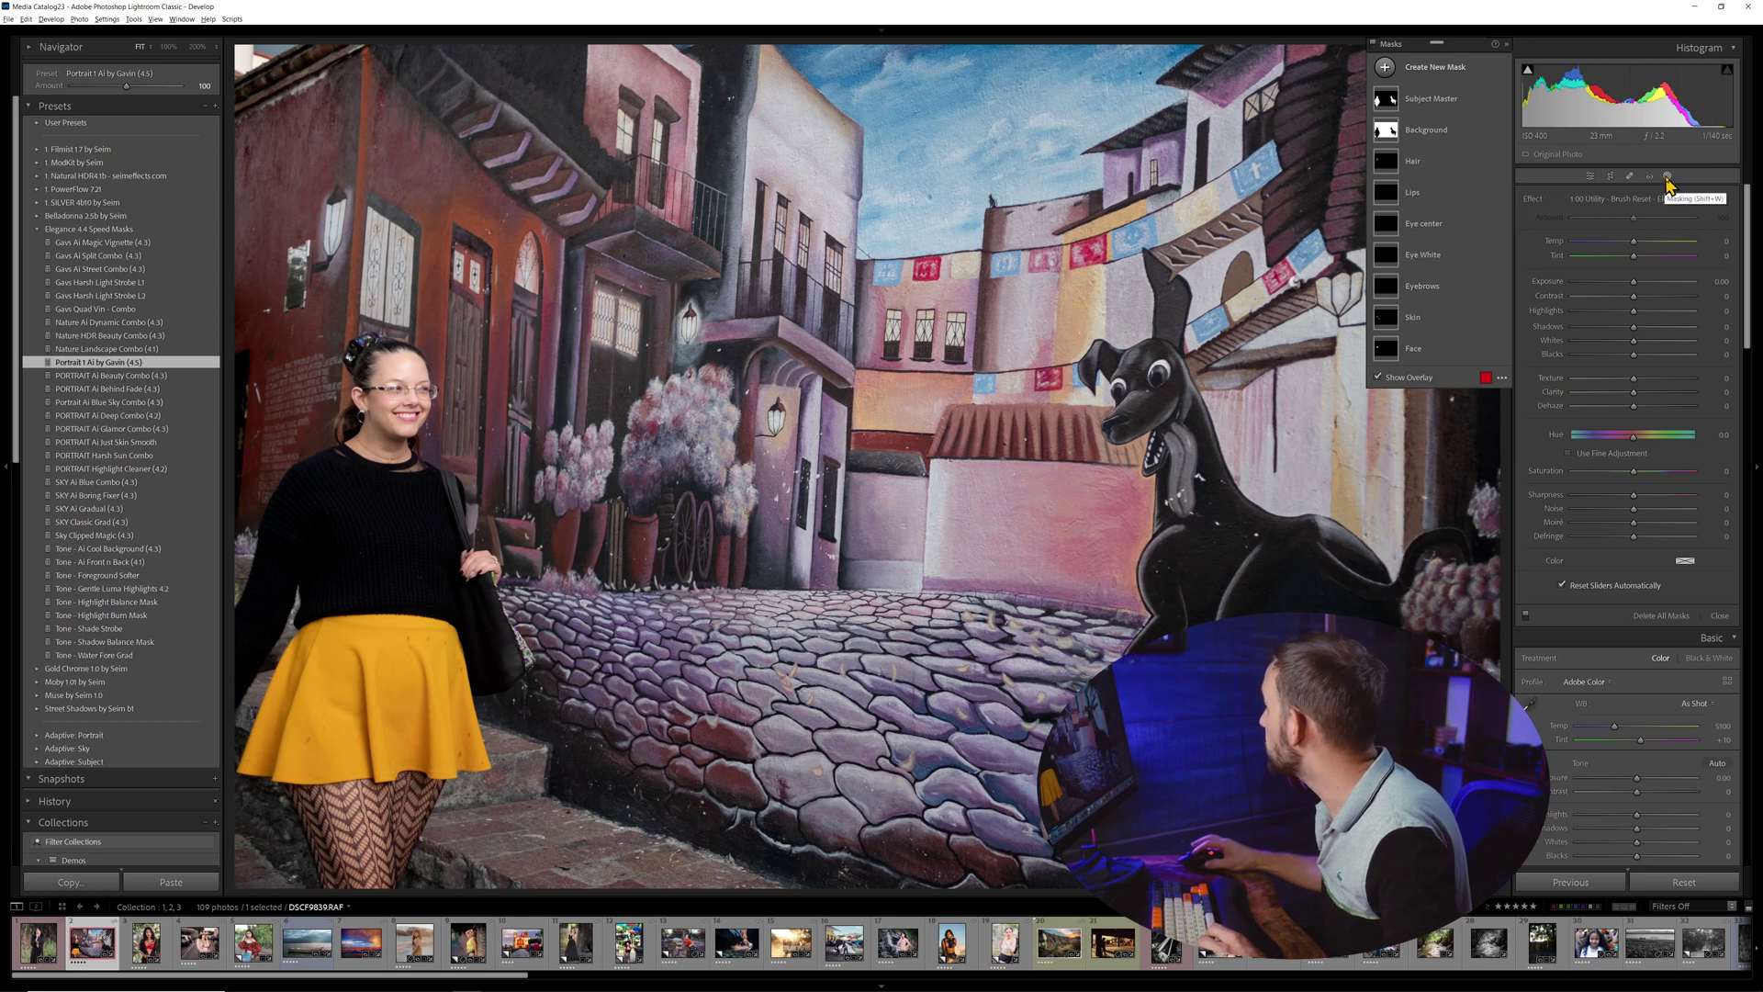
Copy only the mural photo's Masking settings with Ctrl+Shift+C
key(shift+w)
key(ctrl+shift+c)
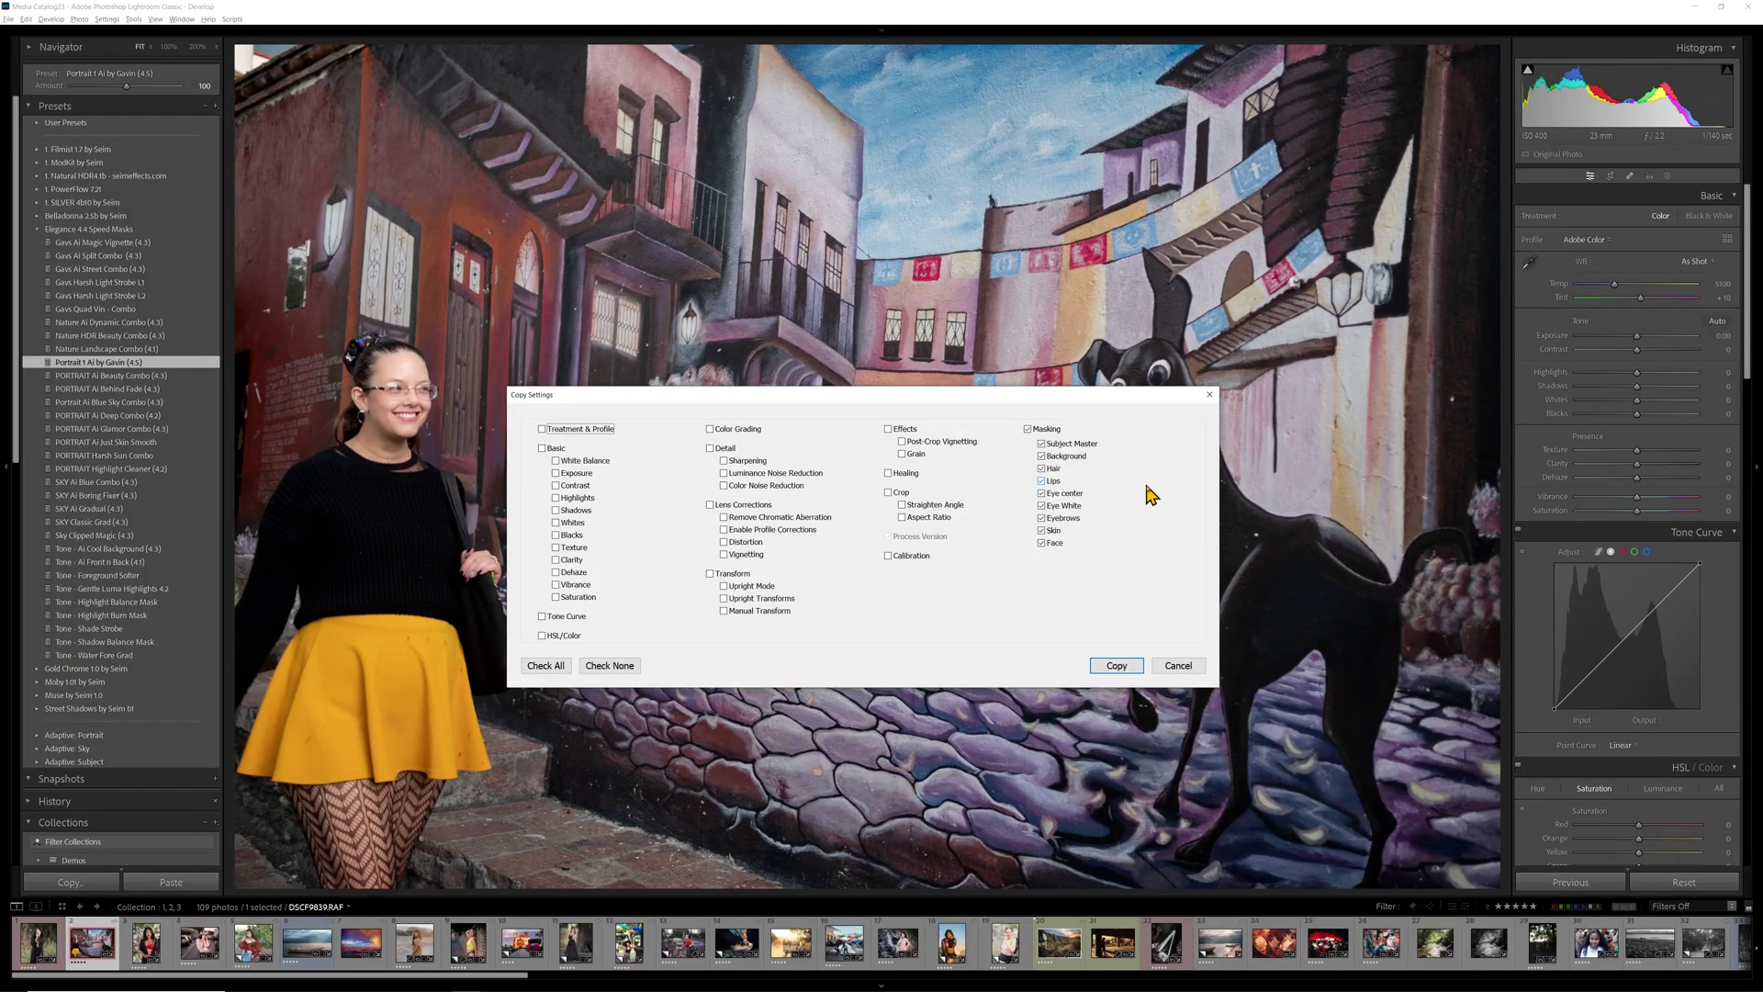
click(1114, 665)
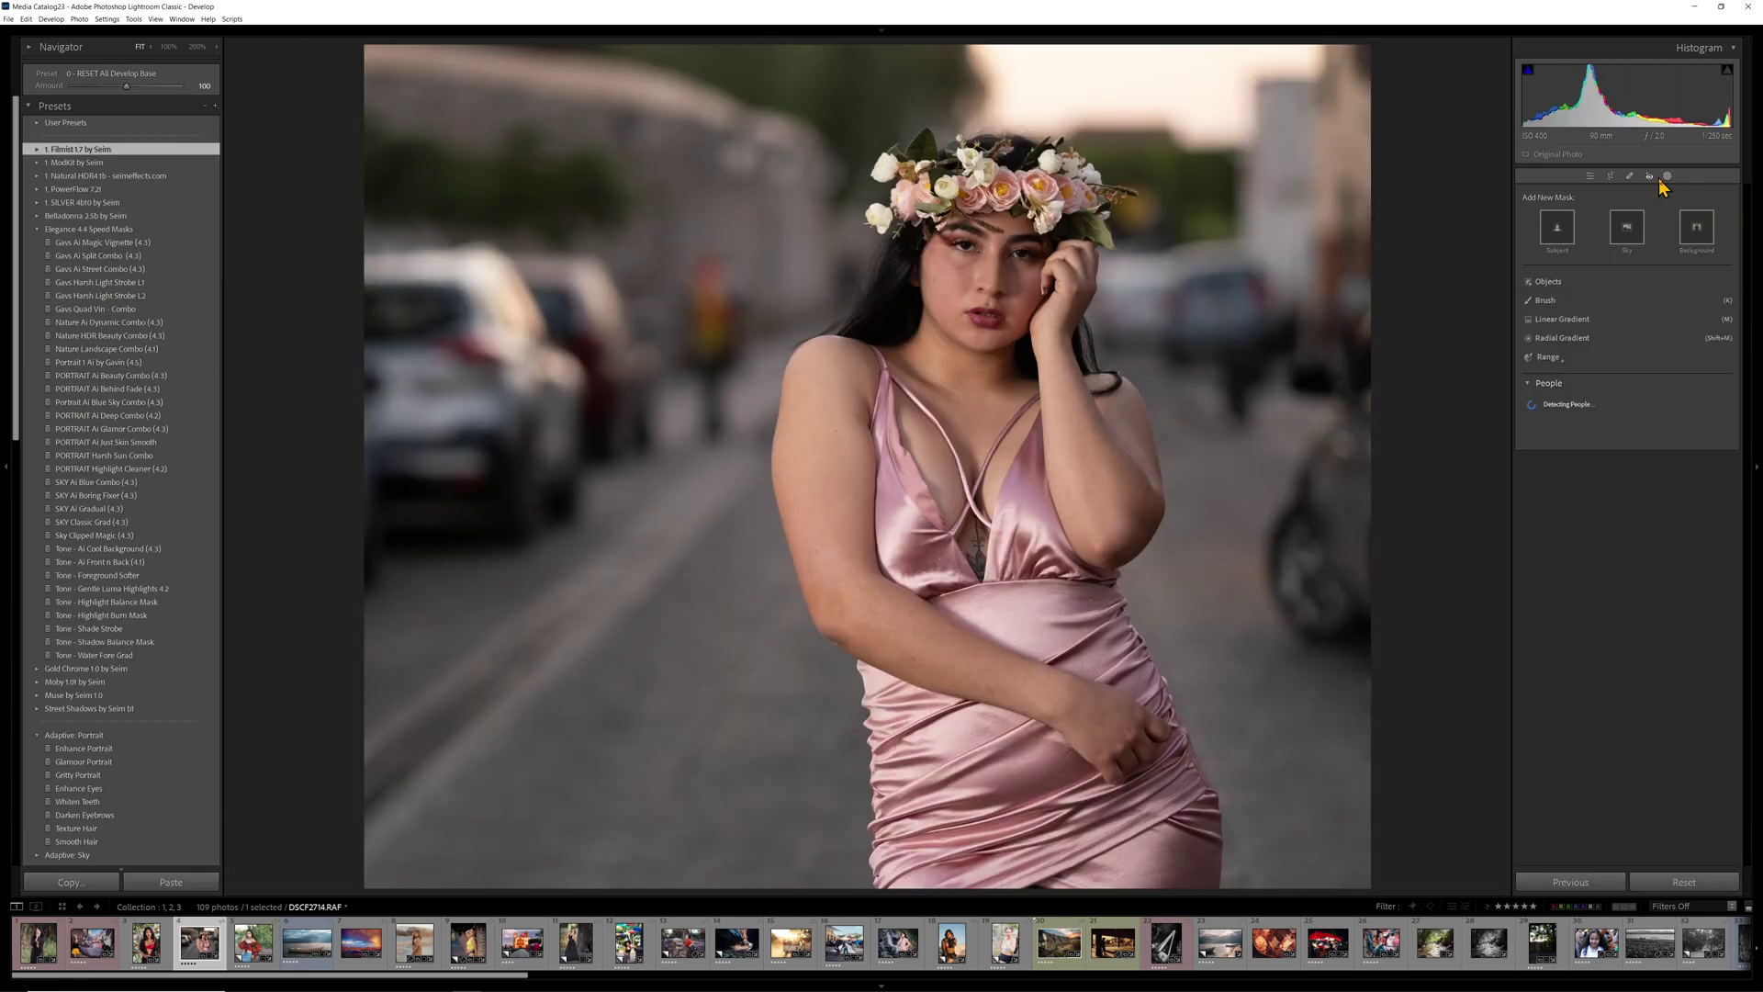
Apply the Belladonna 2.5b '1:16 - Snow Fade' preset to DSCF2714
click(1662, 182)
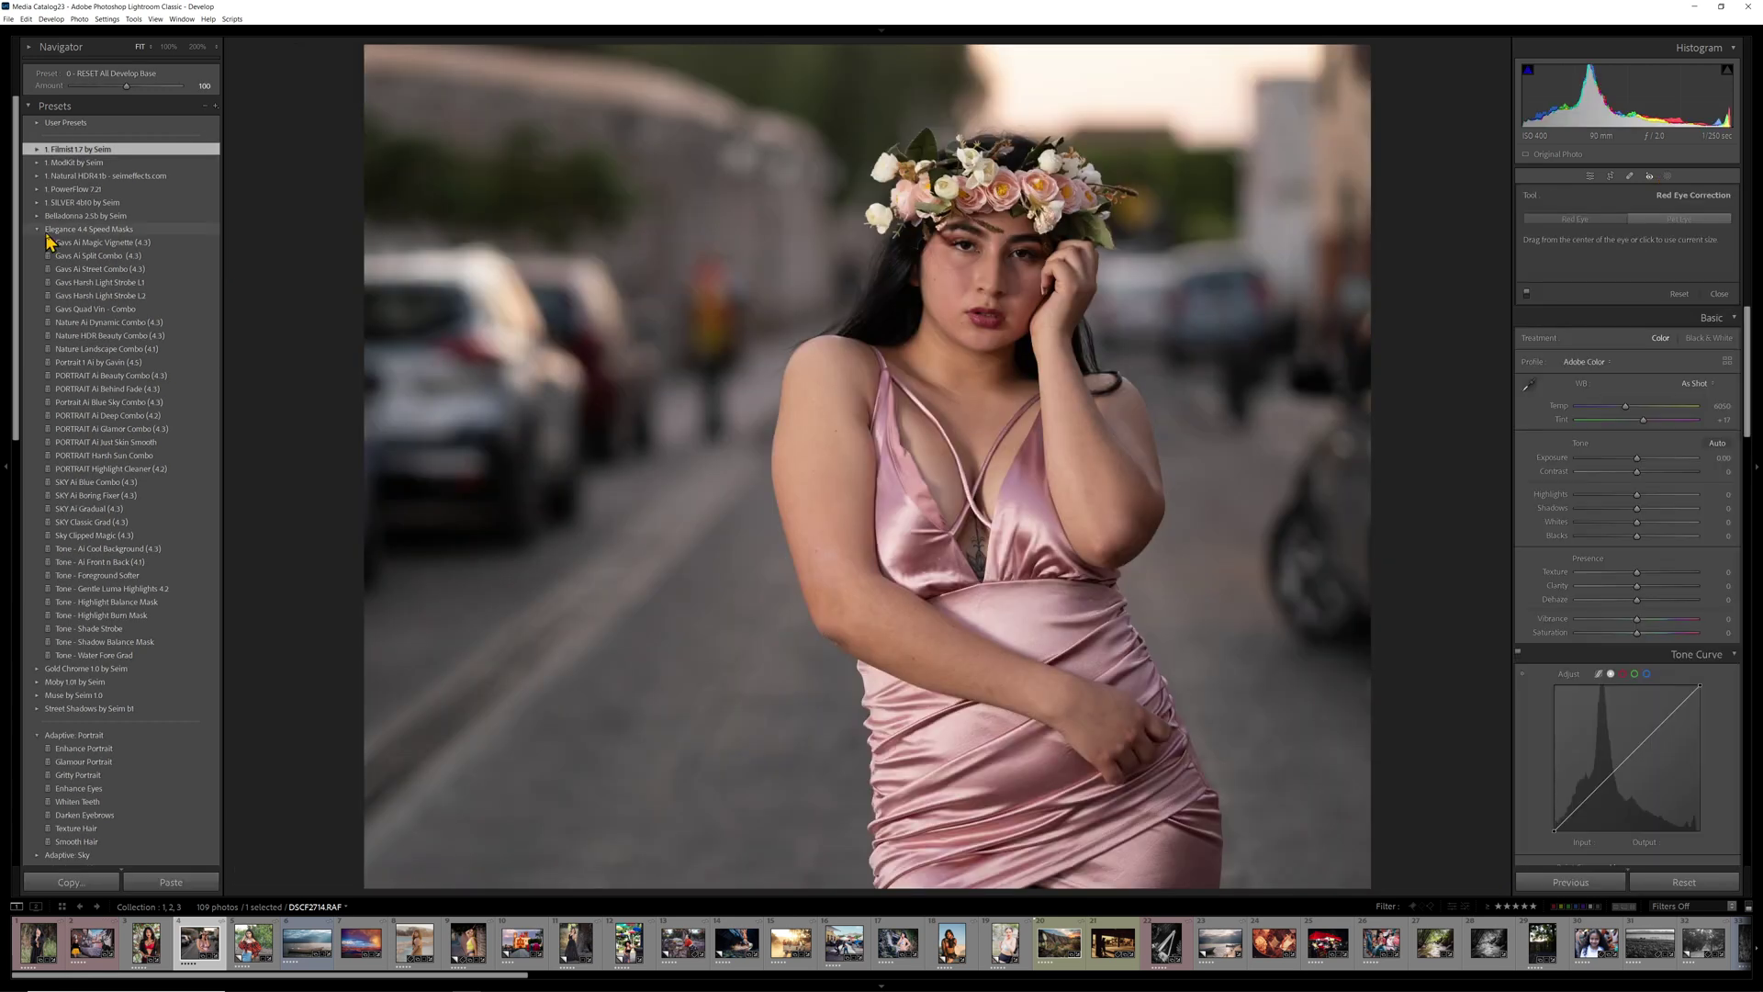
click(36, 217)
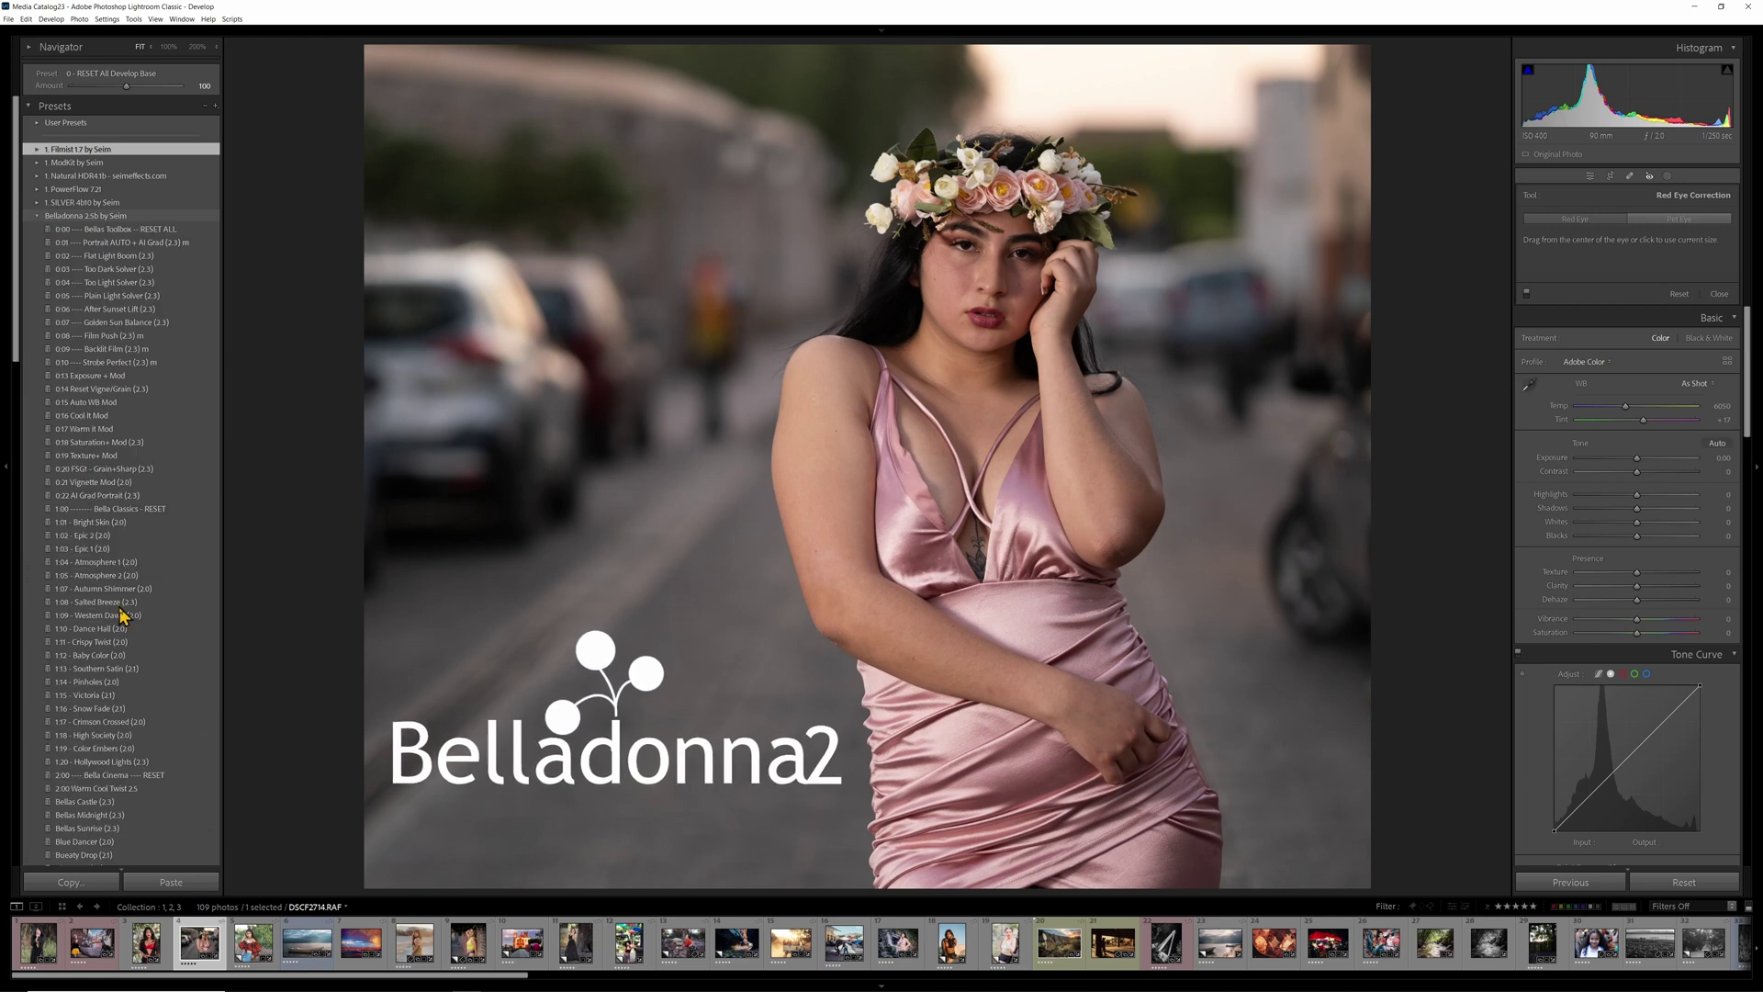
click(98, 711)
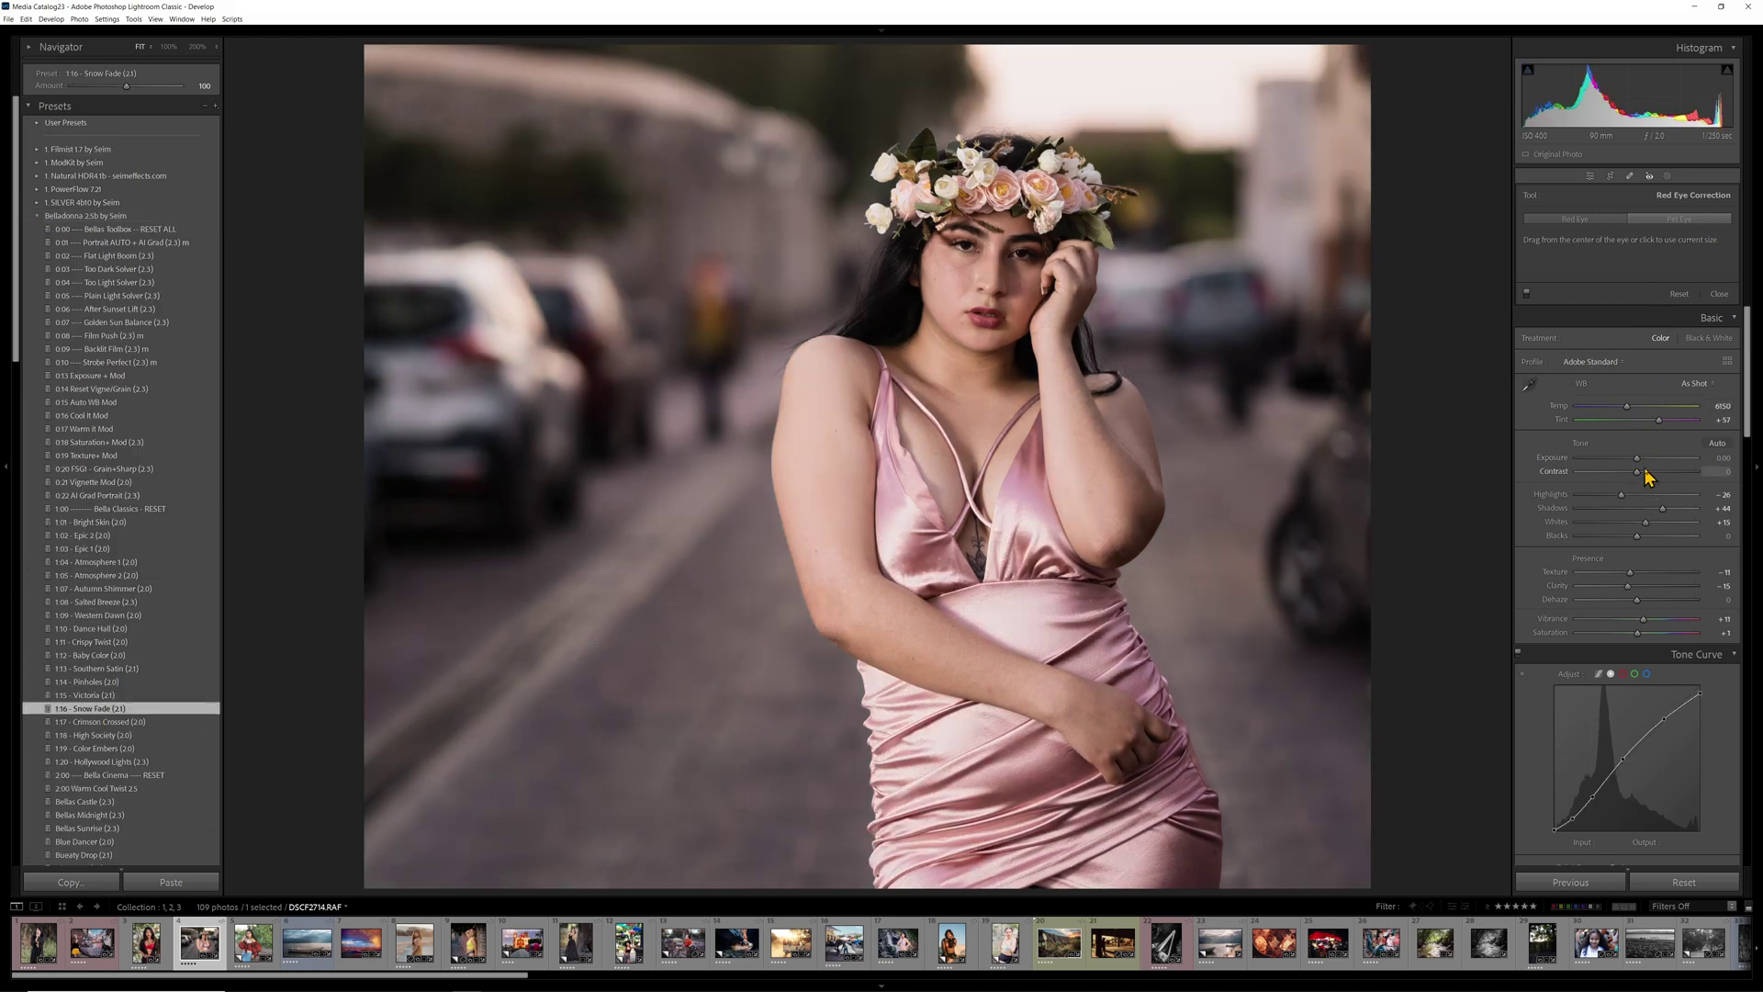
Raise exposure to about +0.25, zoom to 100%, and paste the copied mask settings
drag(1640, 459, 1642, 462)
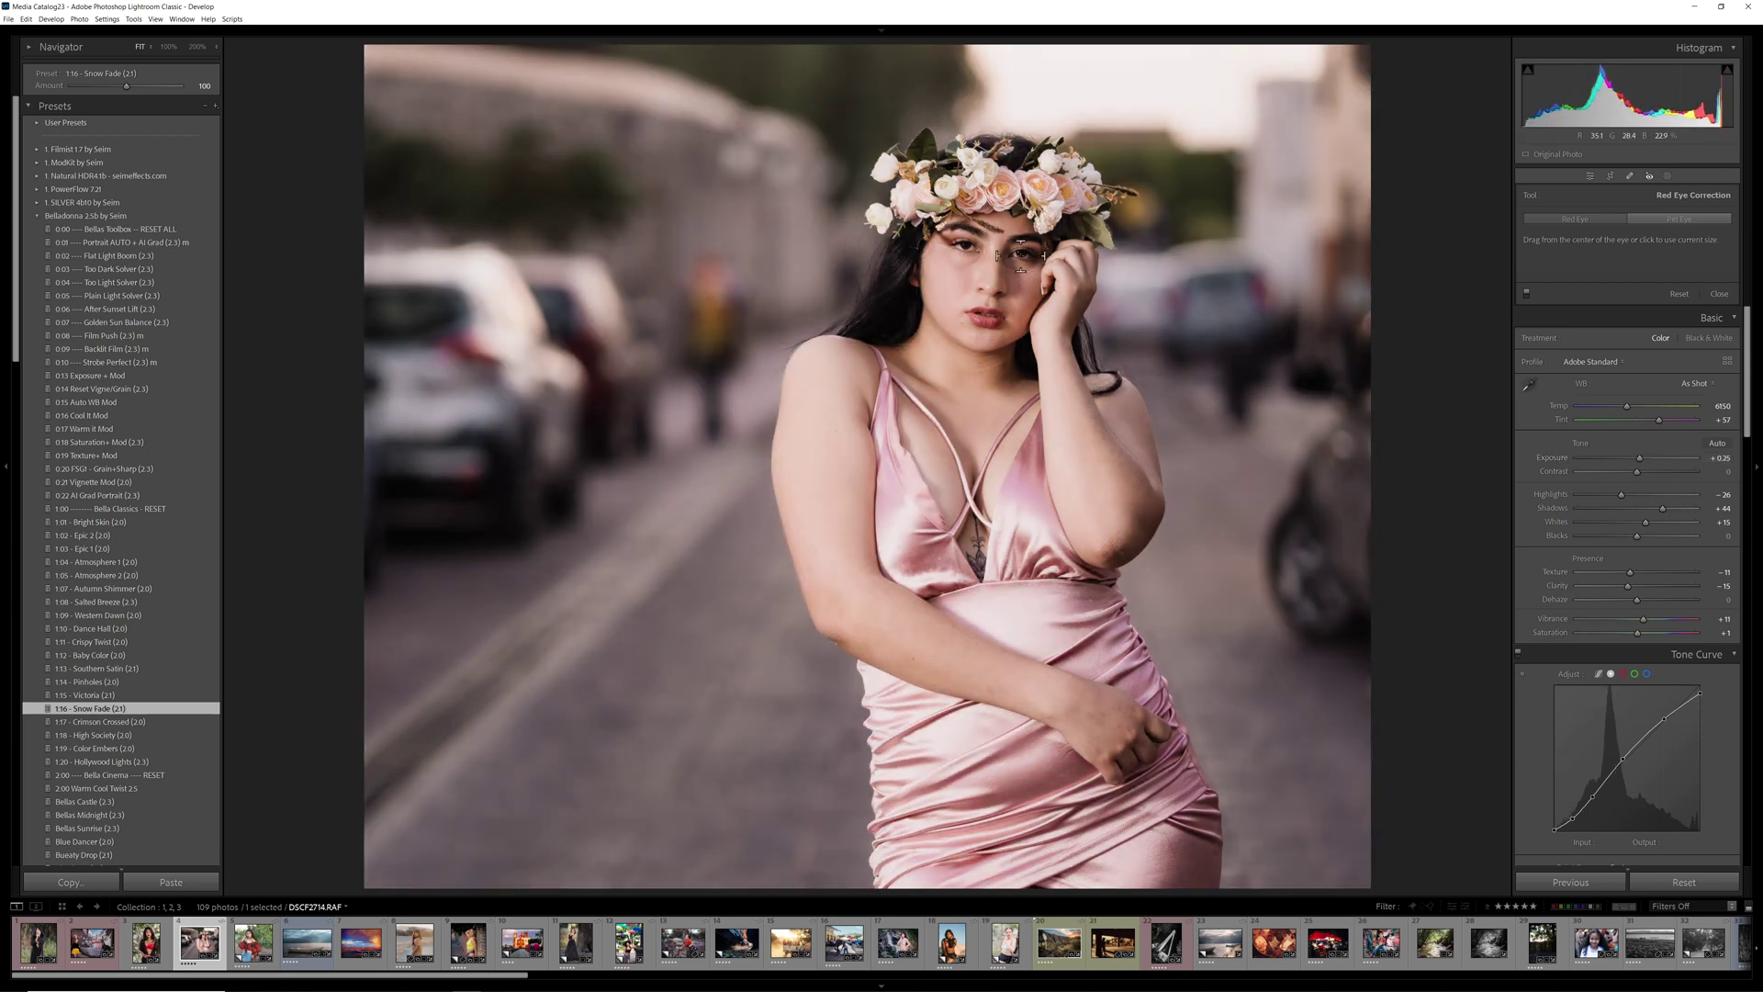
key(z)
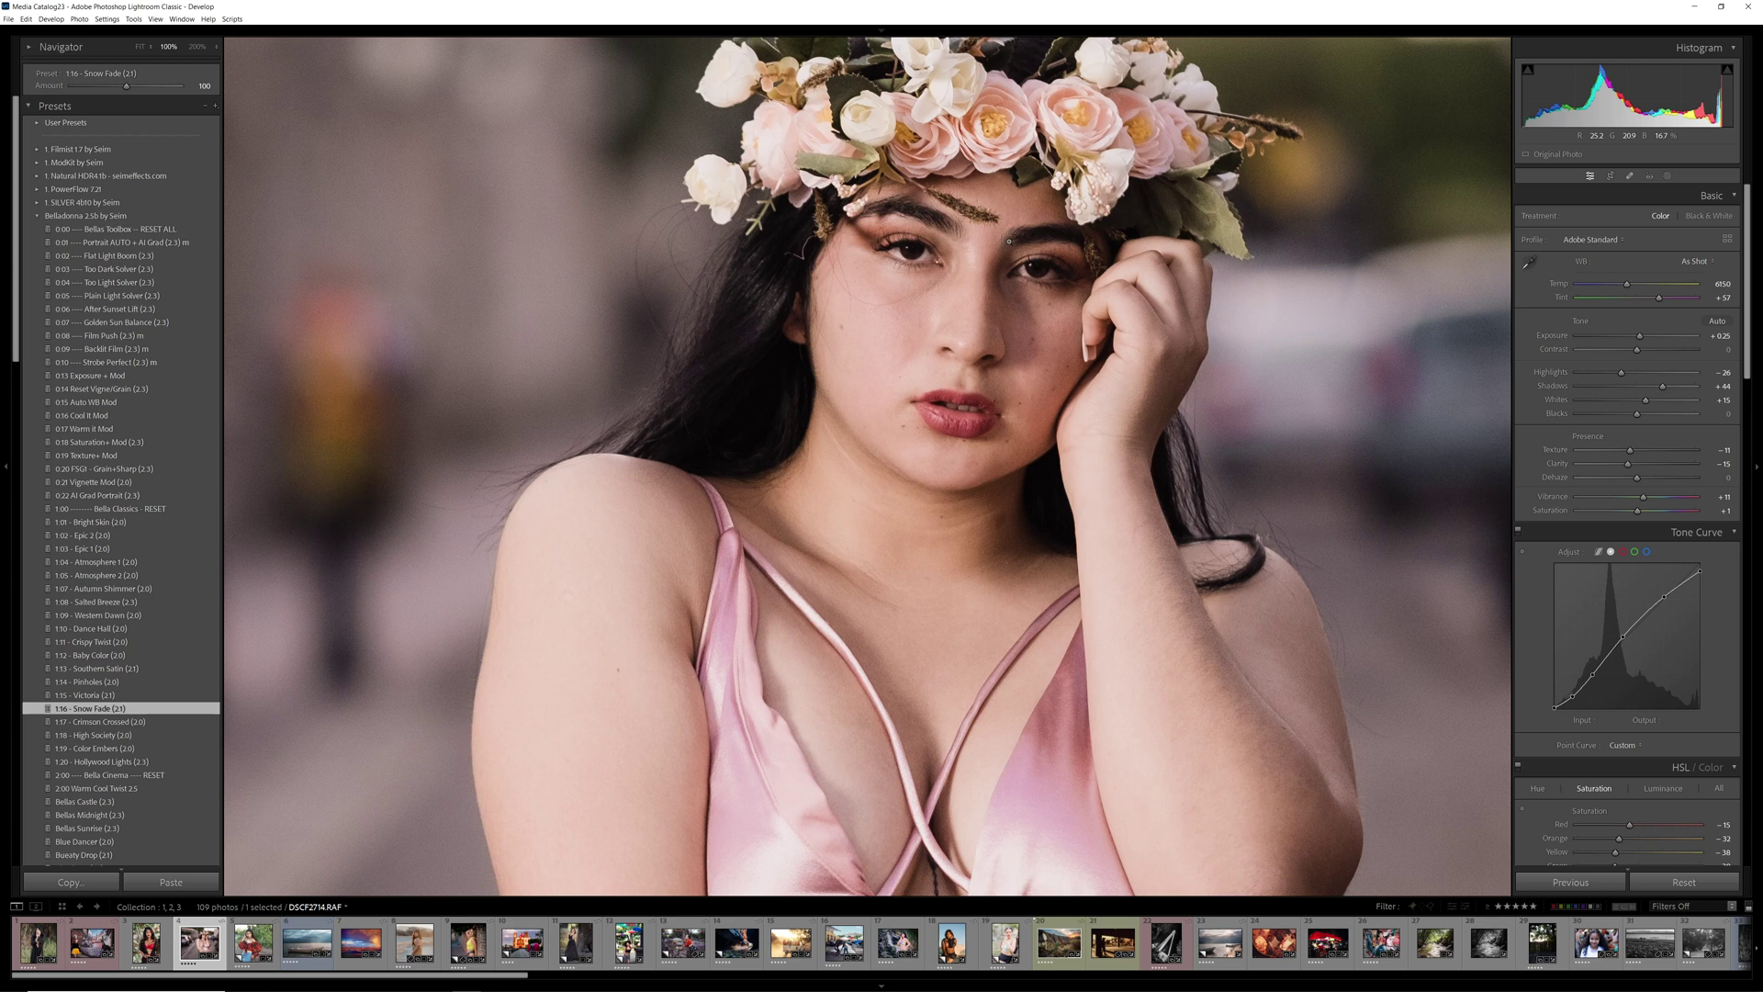
key(ctrl+shift+v)
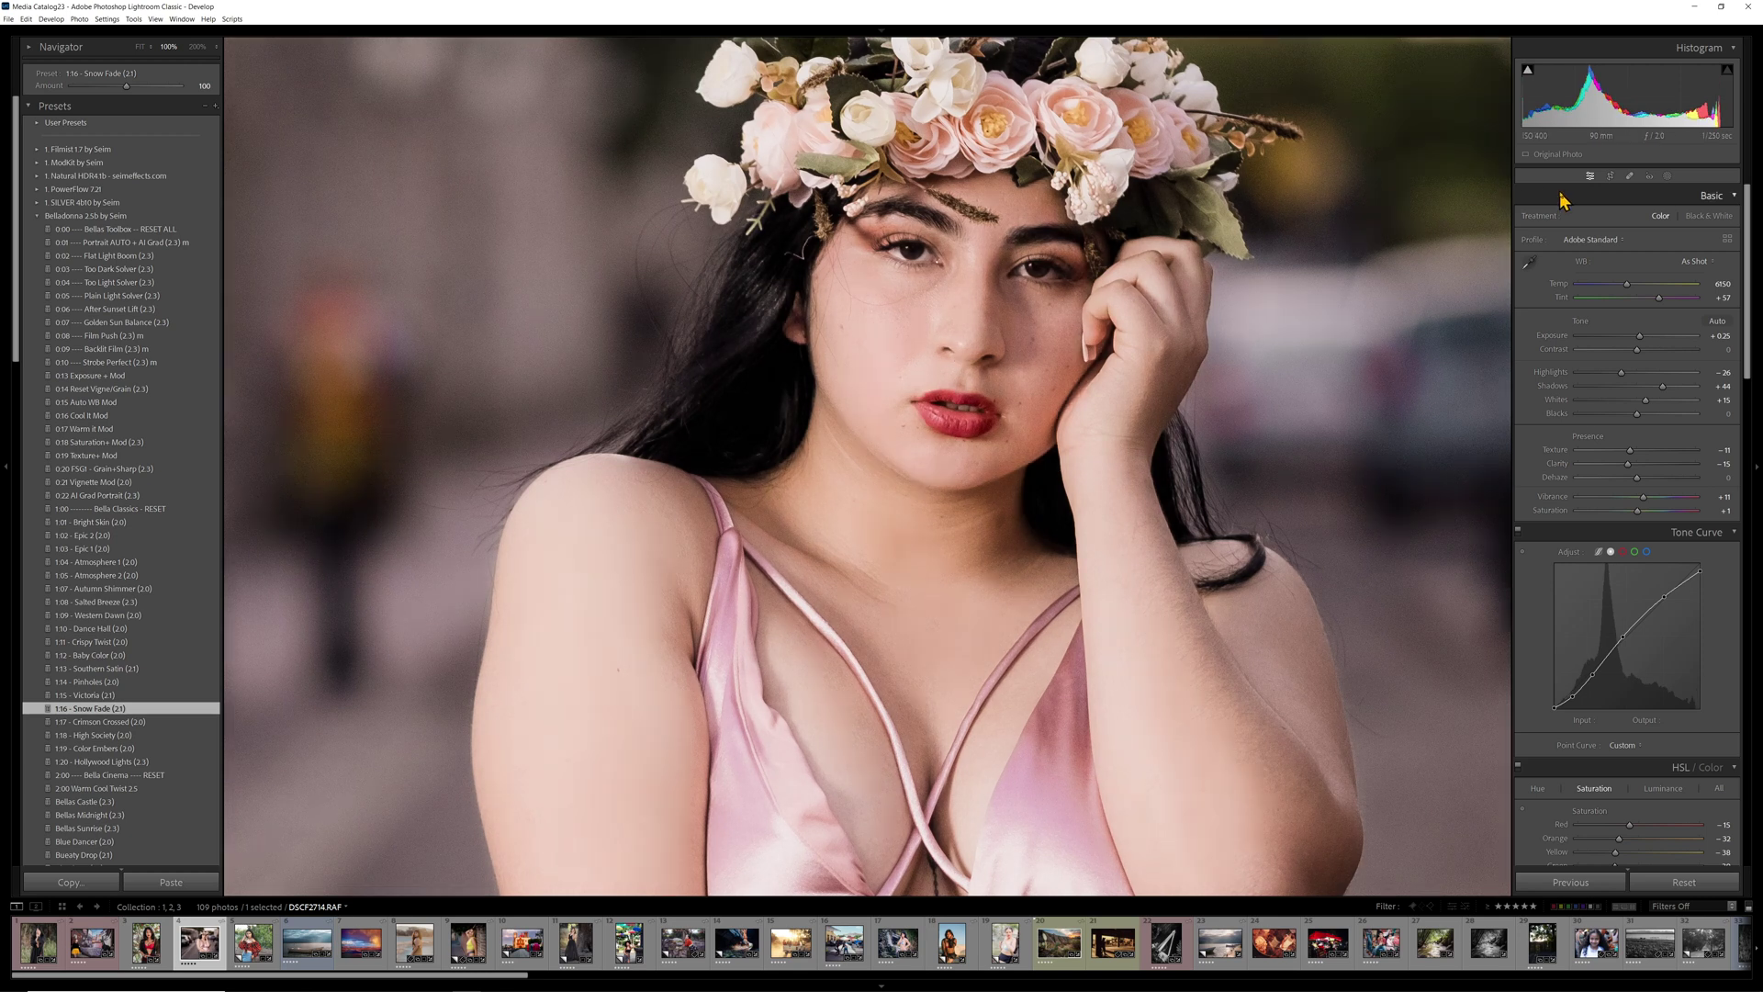
Shift the Lips mask hue to about 179 to make the lips teal, then fit the view
click(1667, 179)
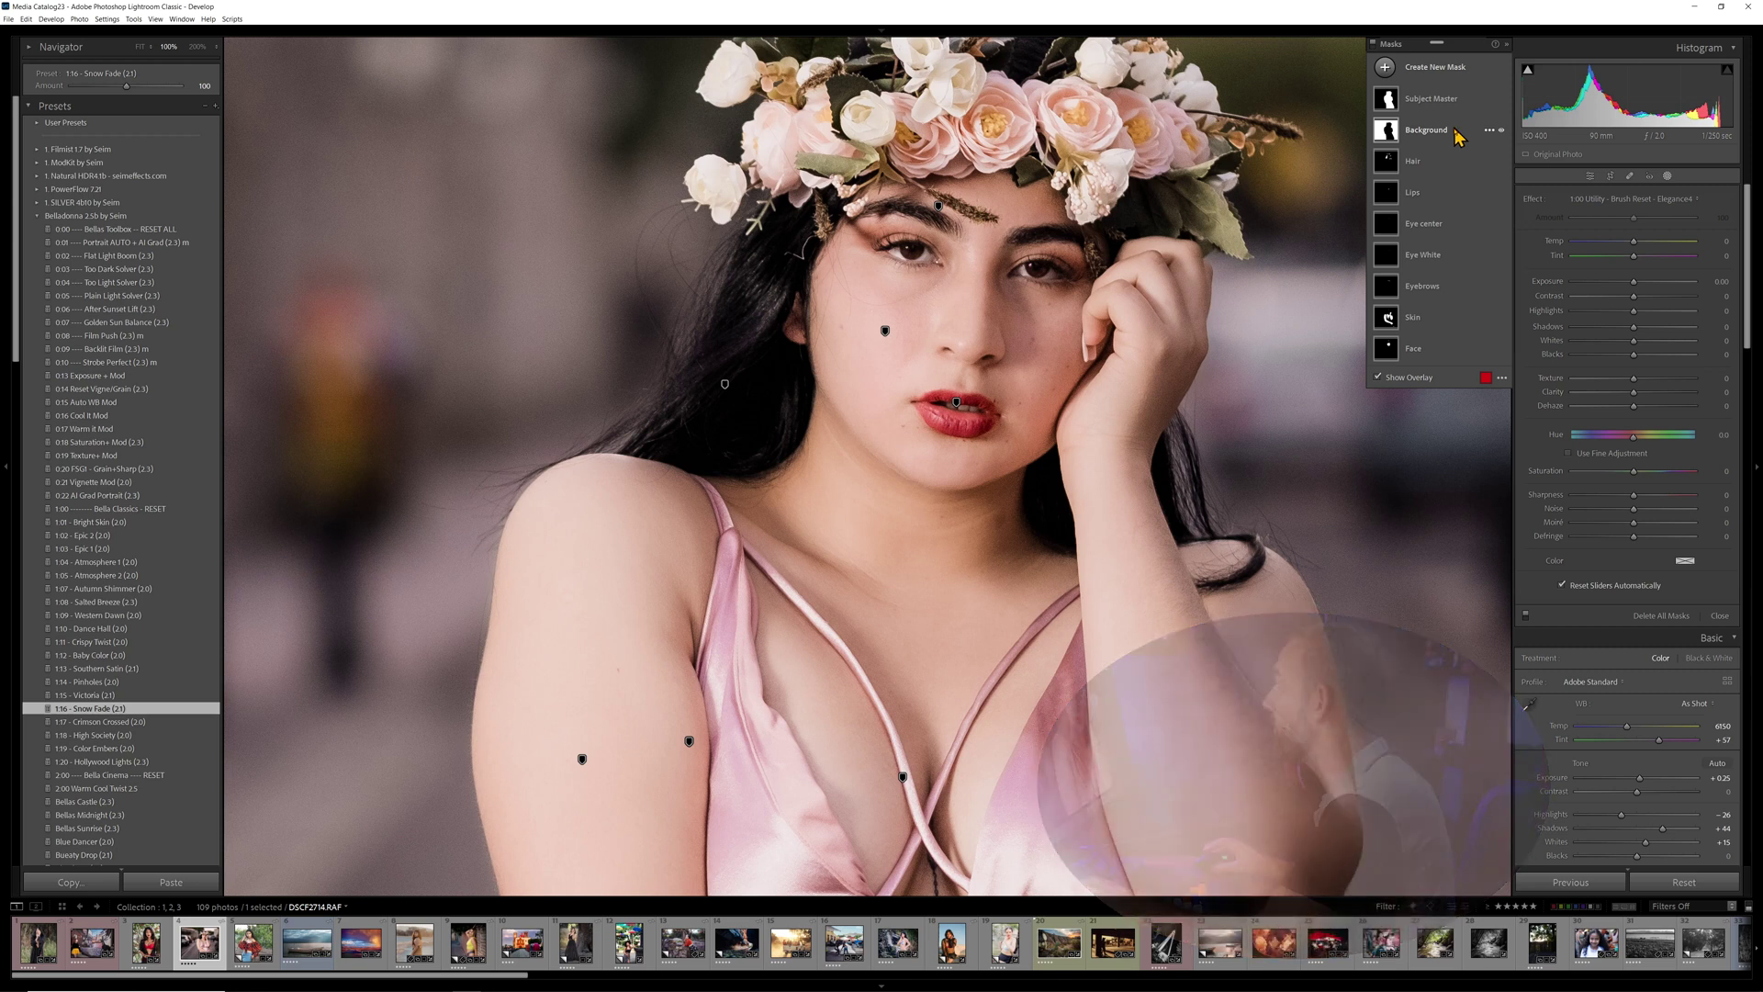
click(1419, 193)
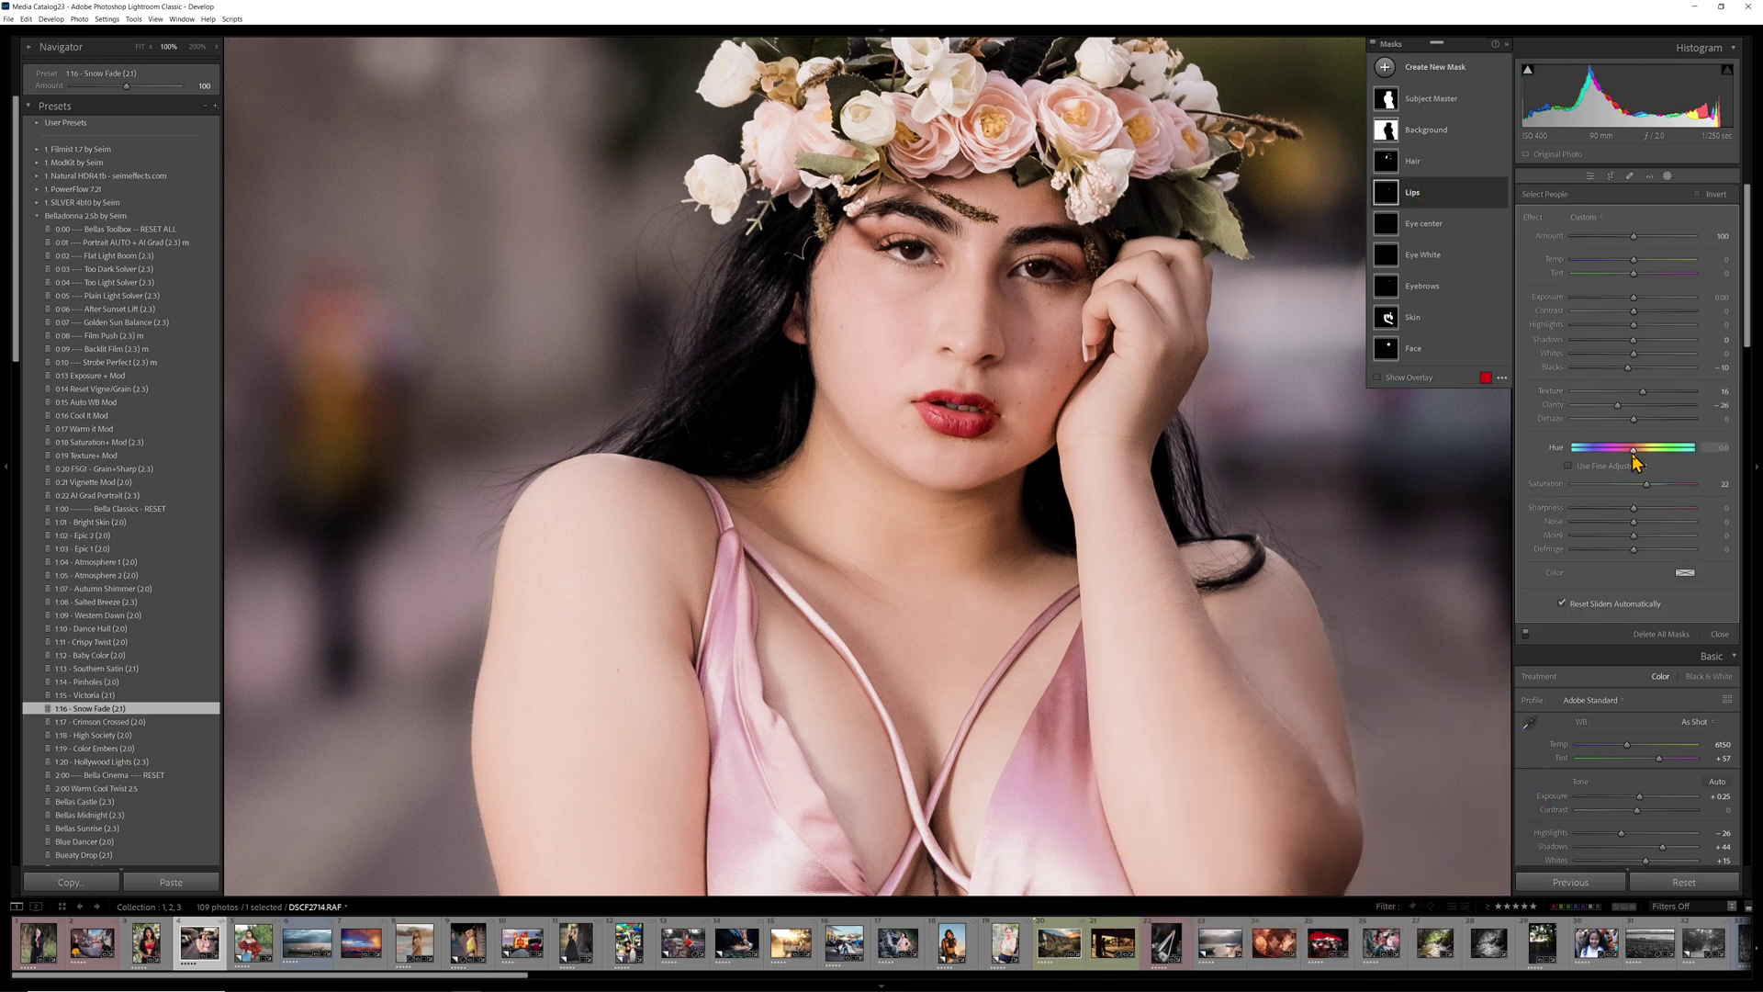
drag(1634, 449, 1690, 448)
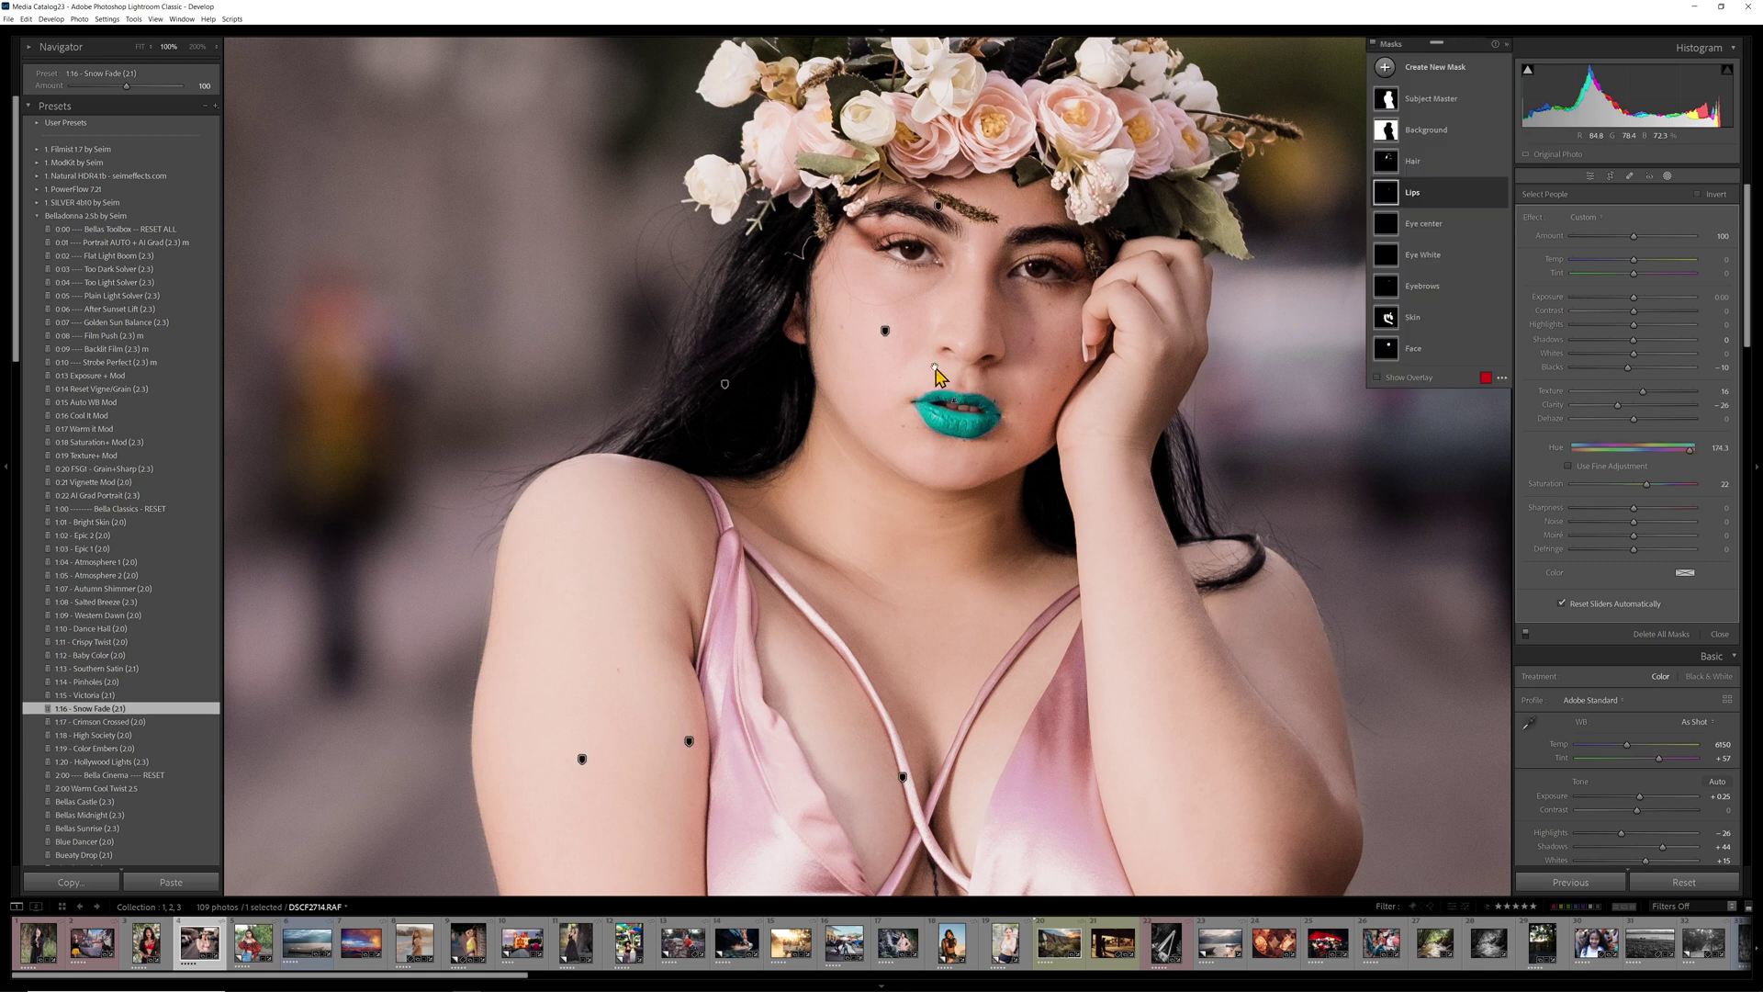
key(z)
key(z)
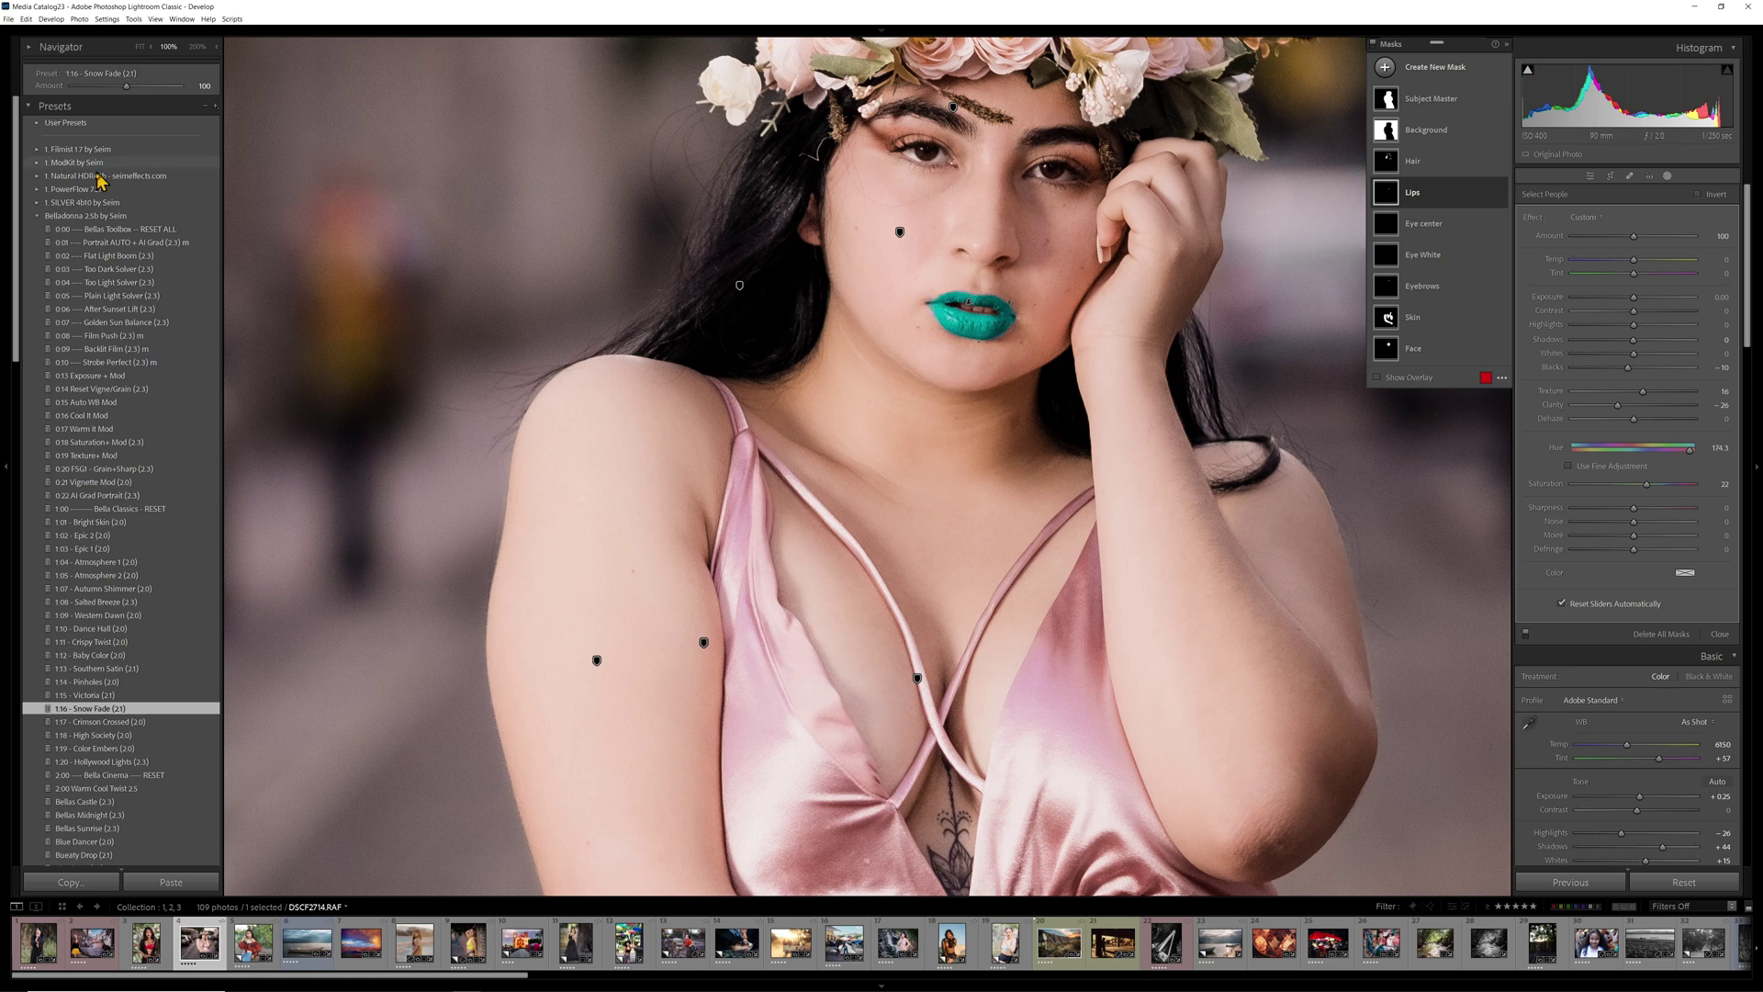
Apply Portrait1 Ai by Gavin (4.5), trying amounts from 43 to 197 before settling on 182
click(87, 214)
click(96, 361)
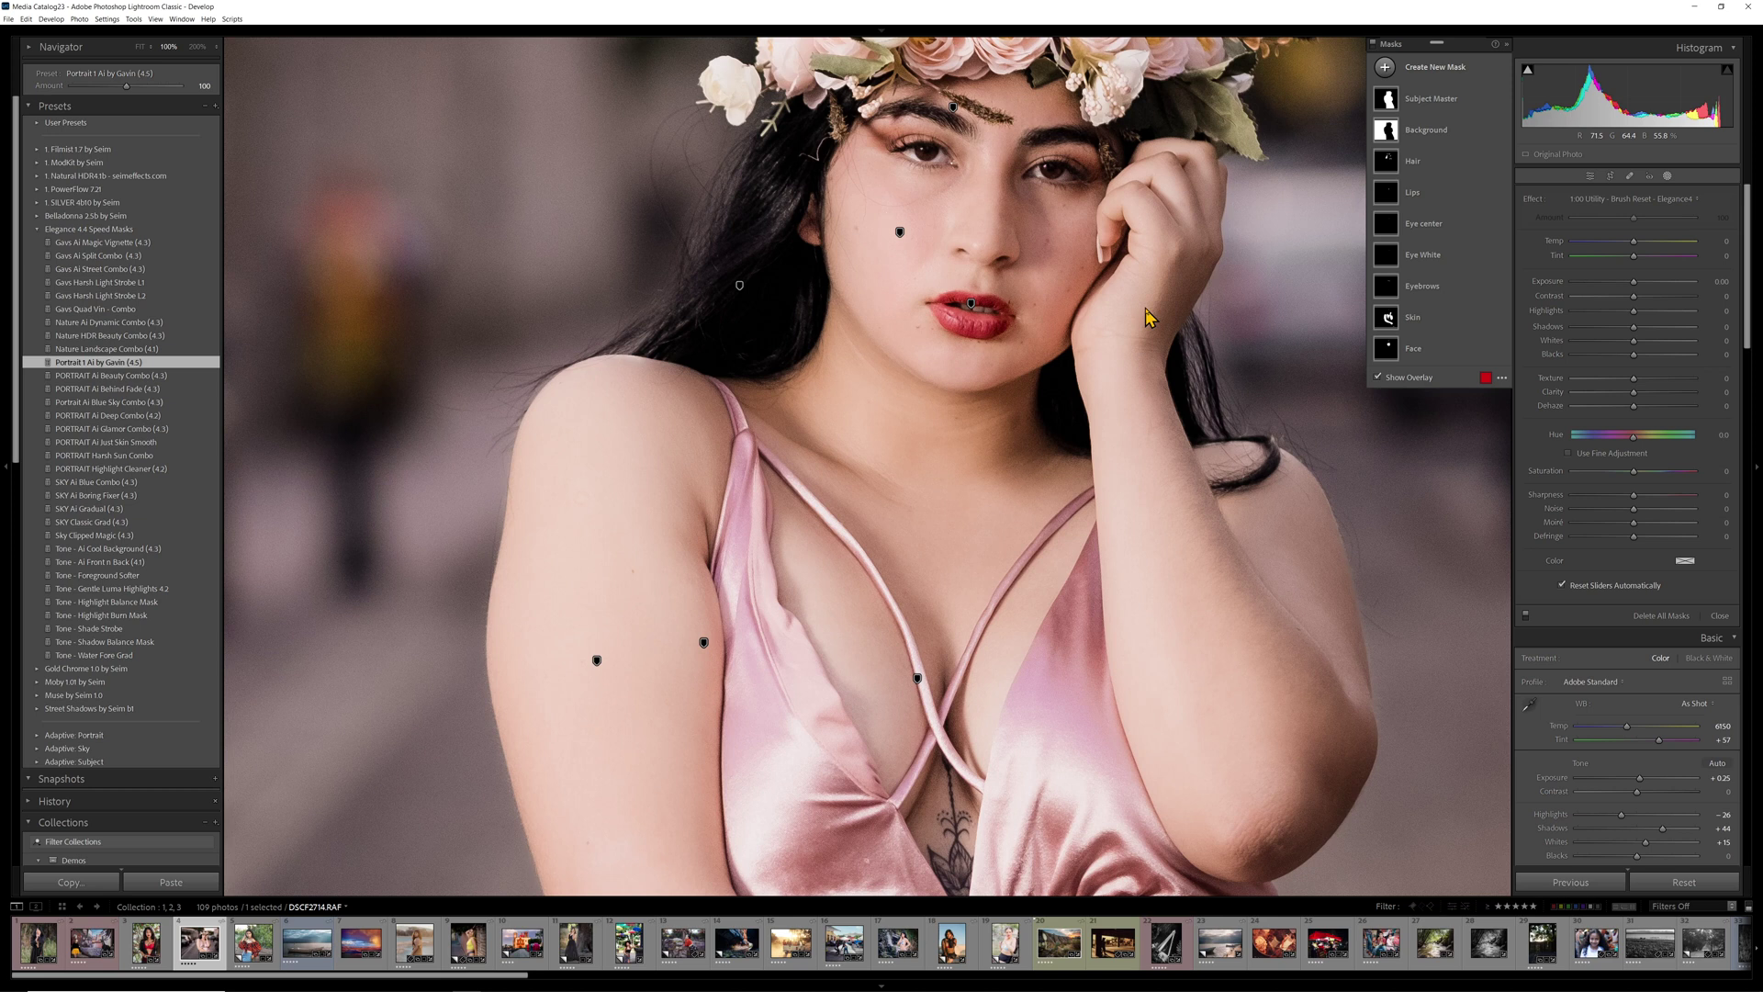
drag(126, 82, 151, 86)
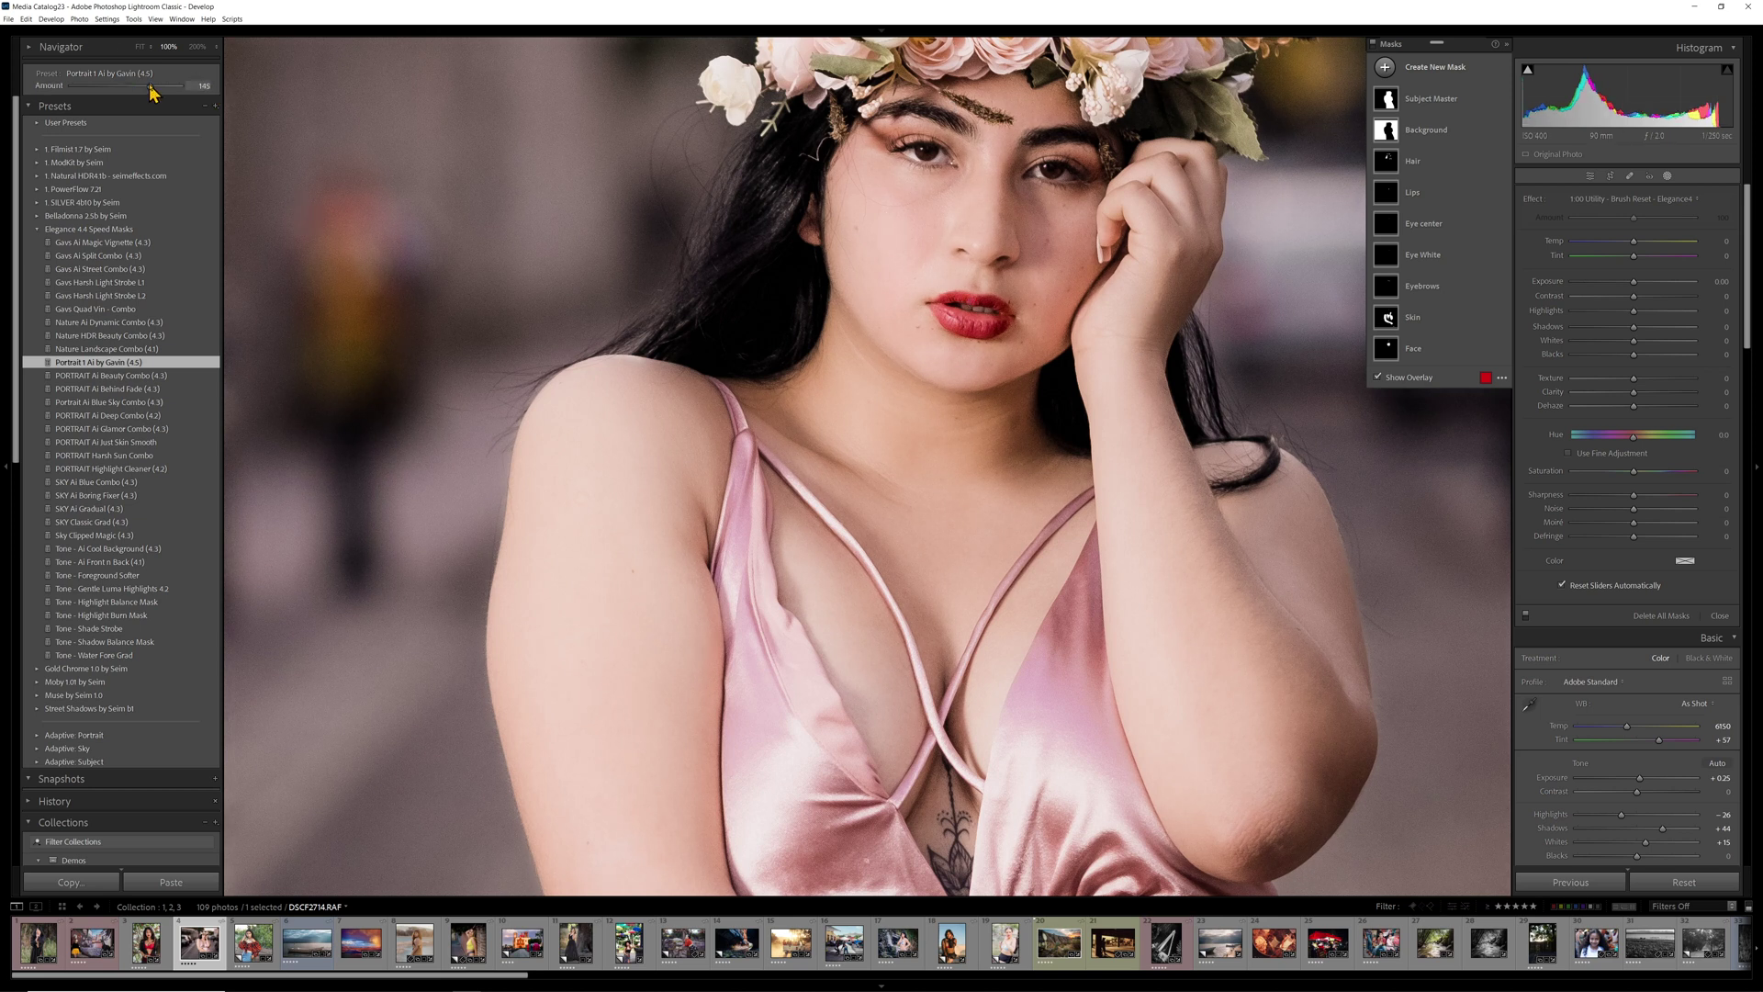
drag(151, 86, 99, 88)
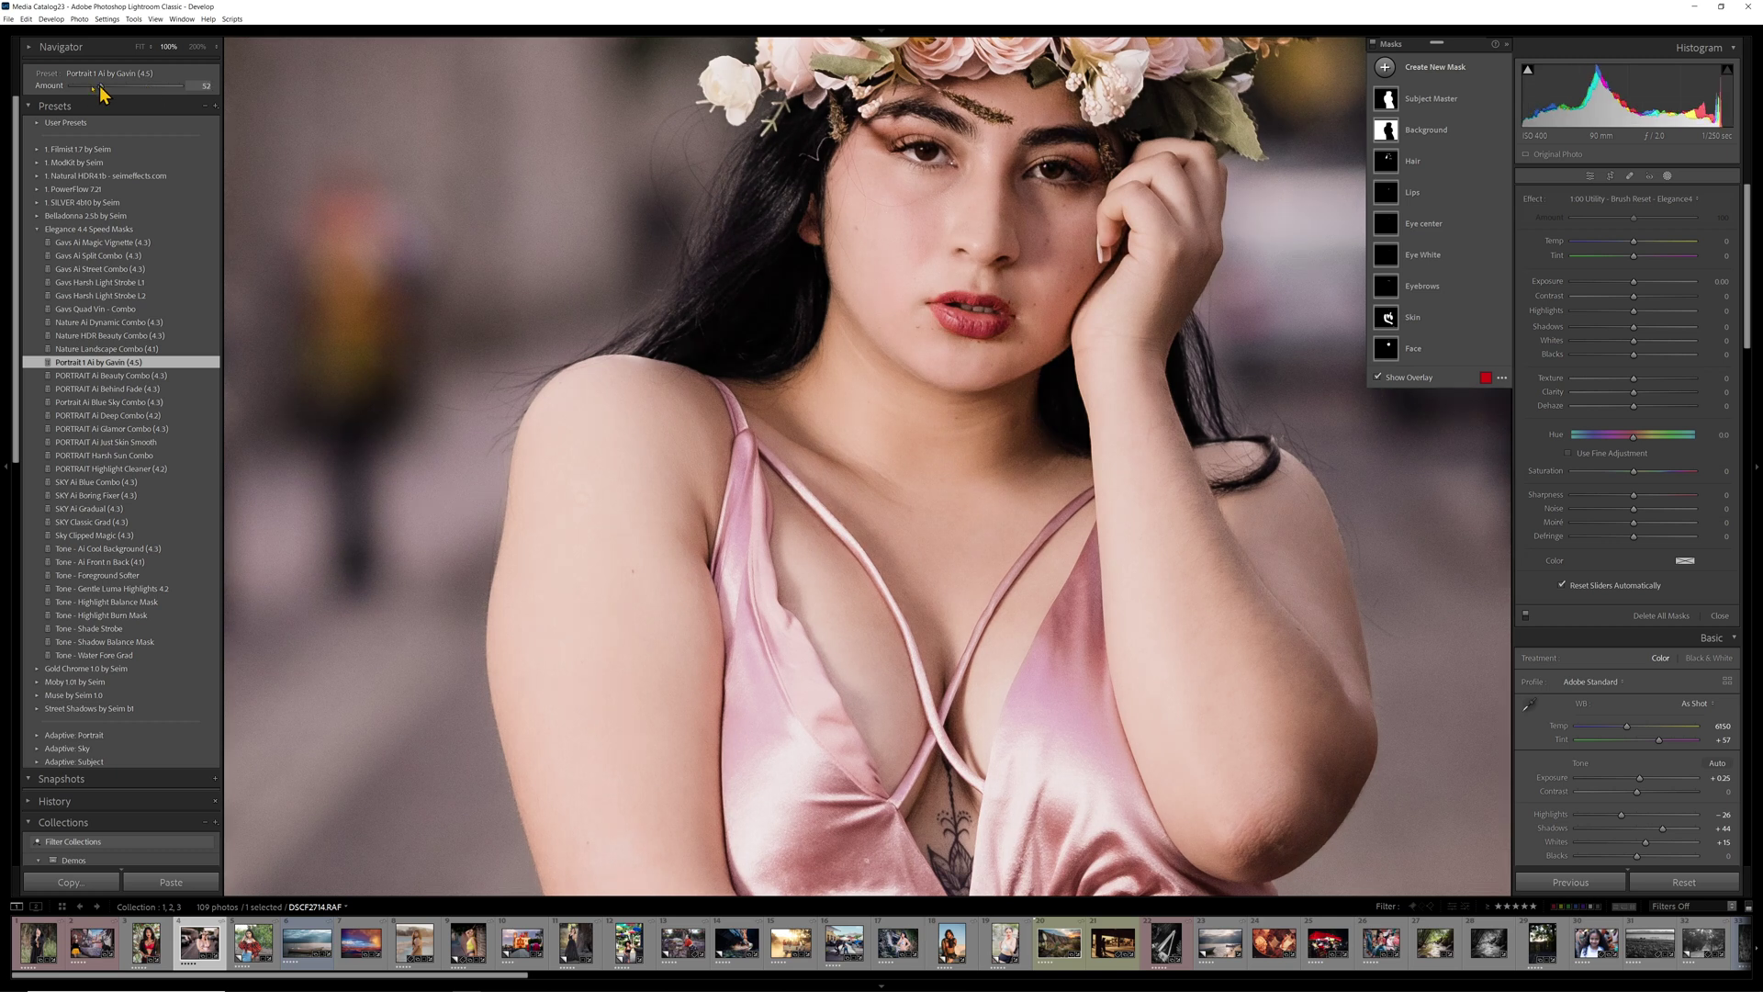
drag(99, 89, 95, 89)
key(z)
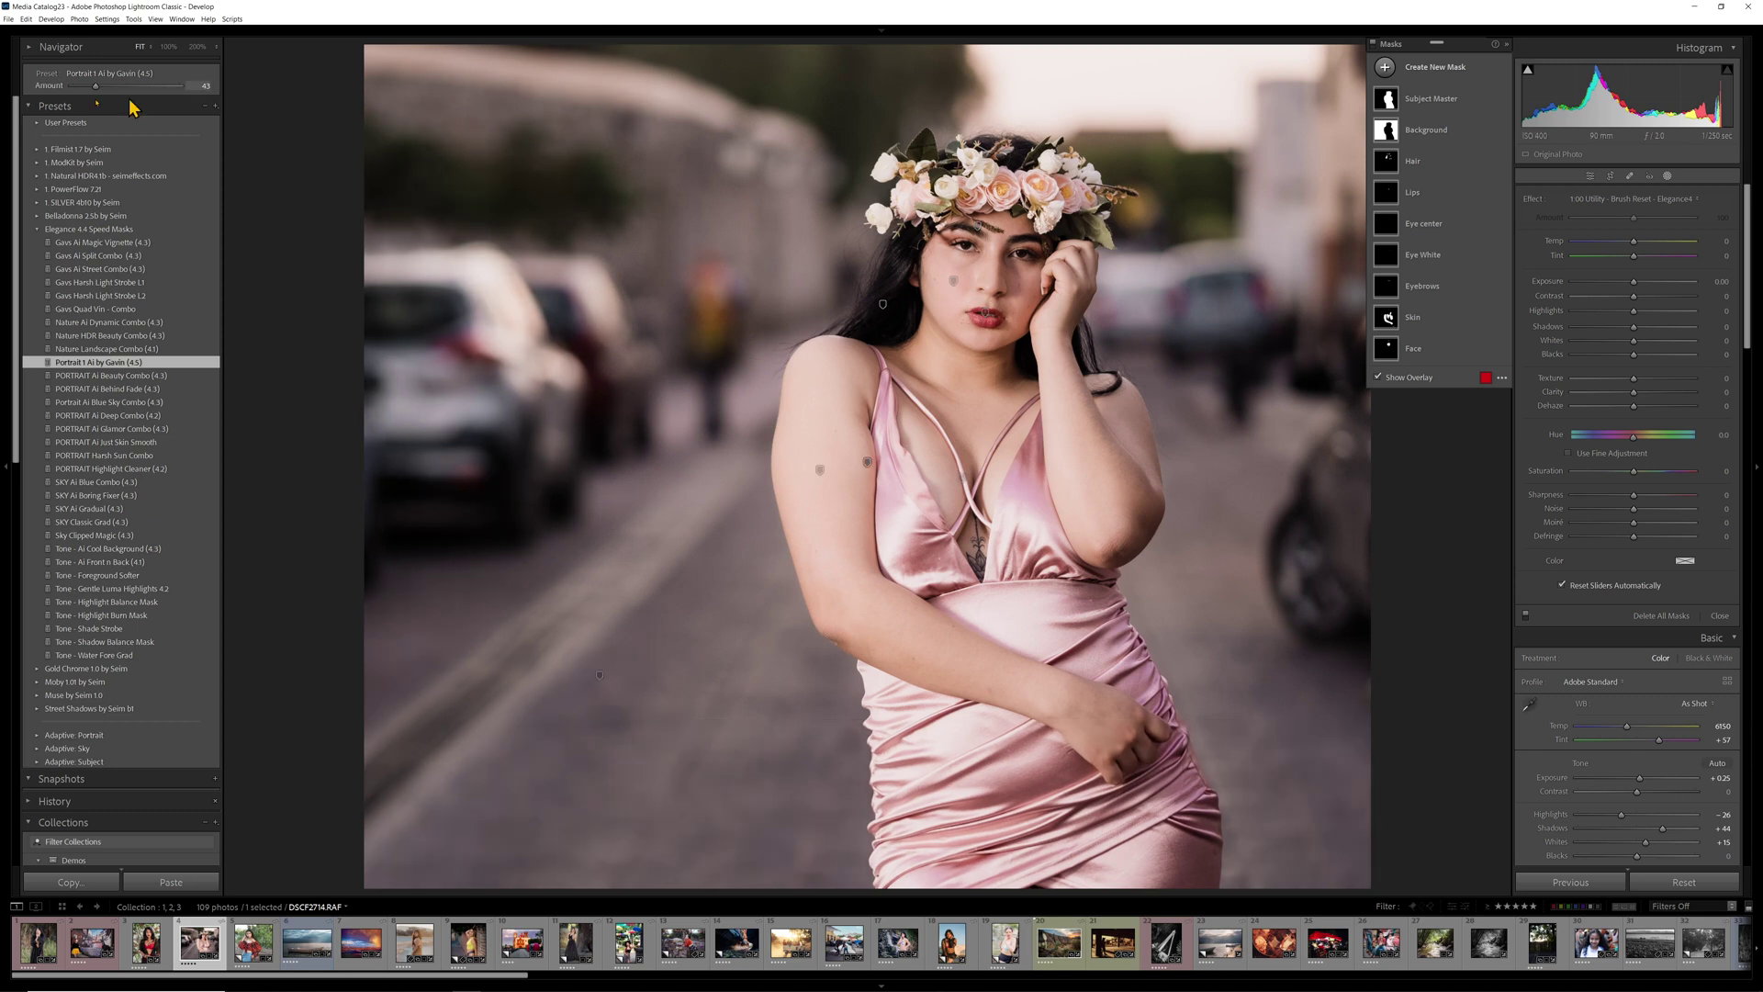
click(174, 87)
drag(176, 87, 181, 87)
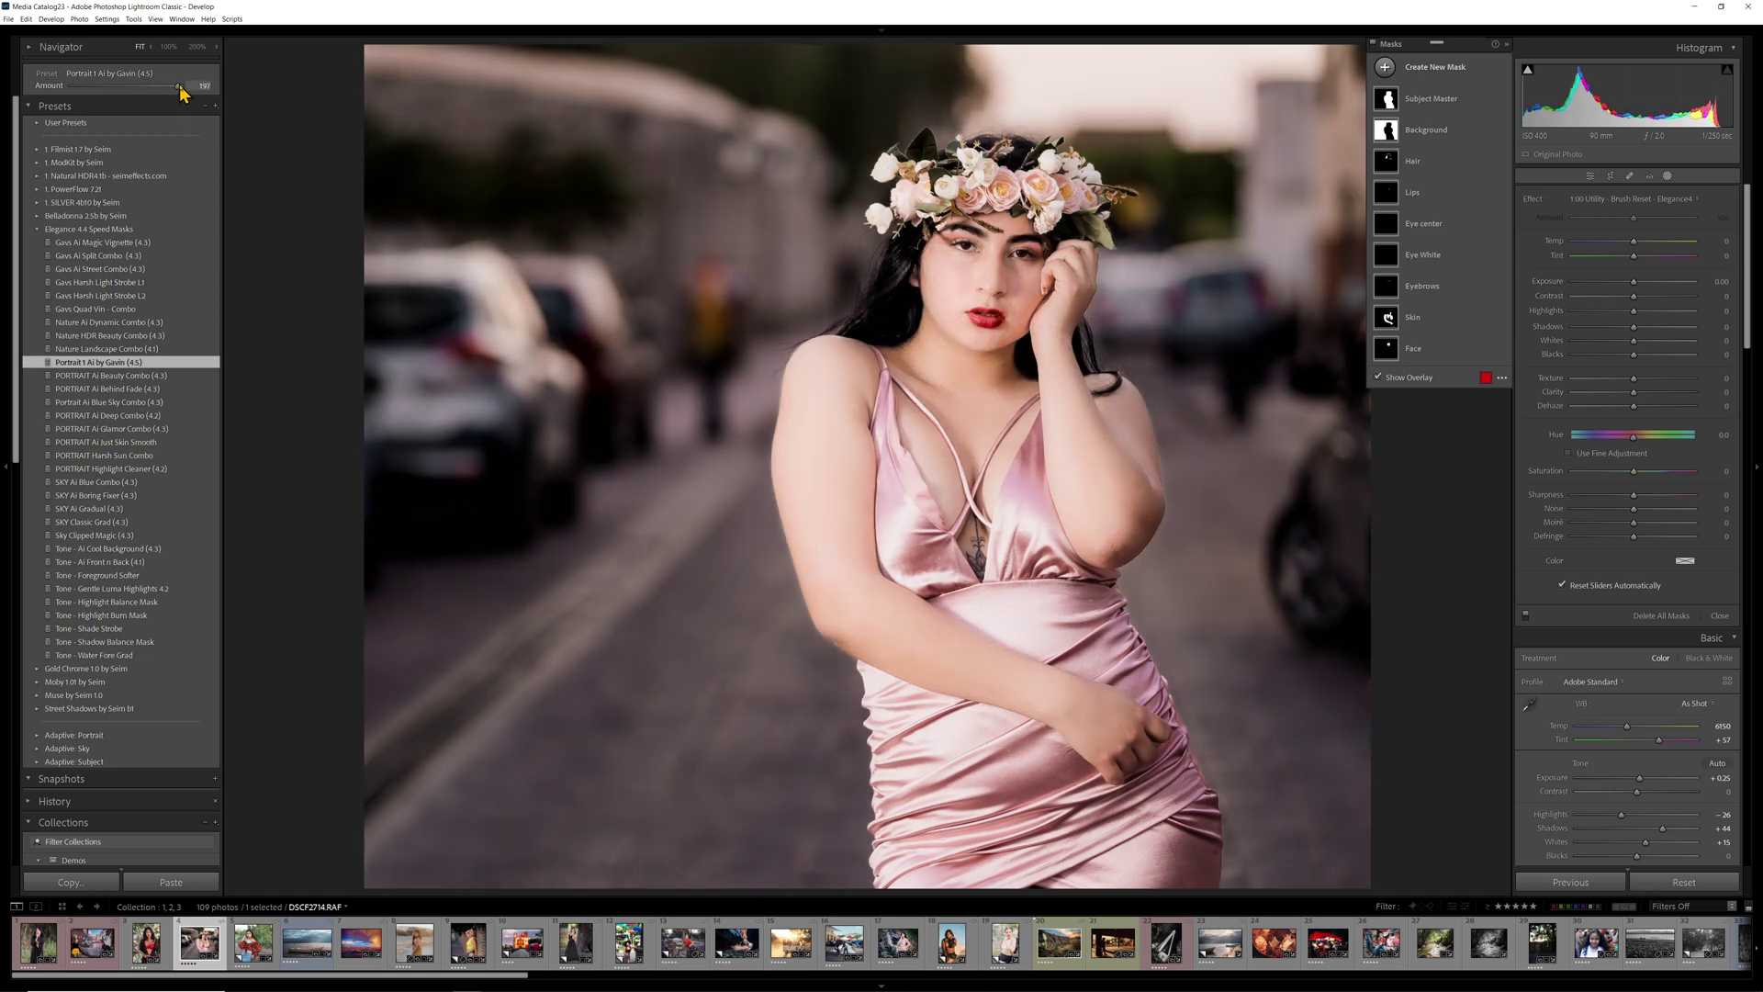
drag(180, 87, 170, 87)
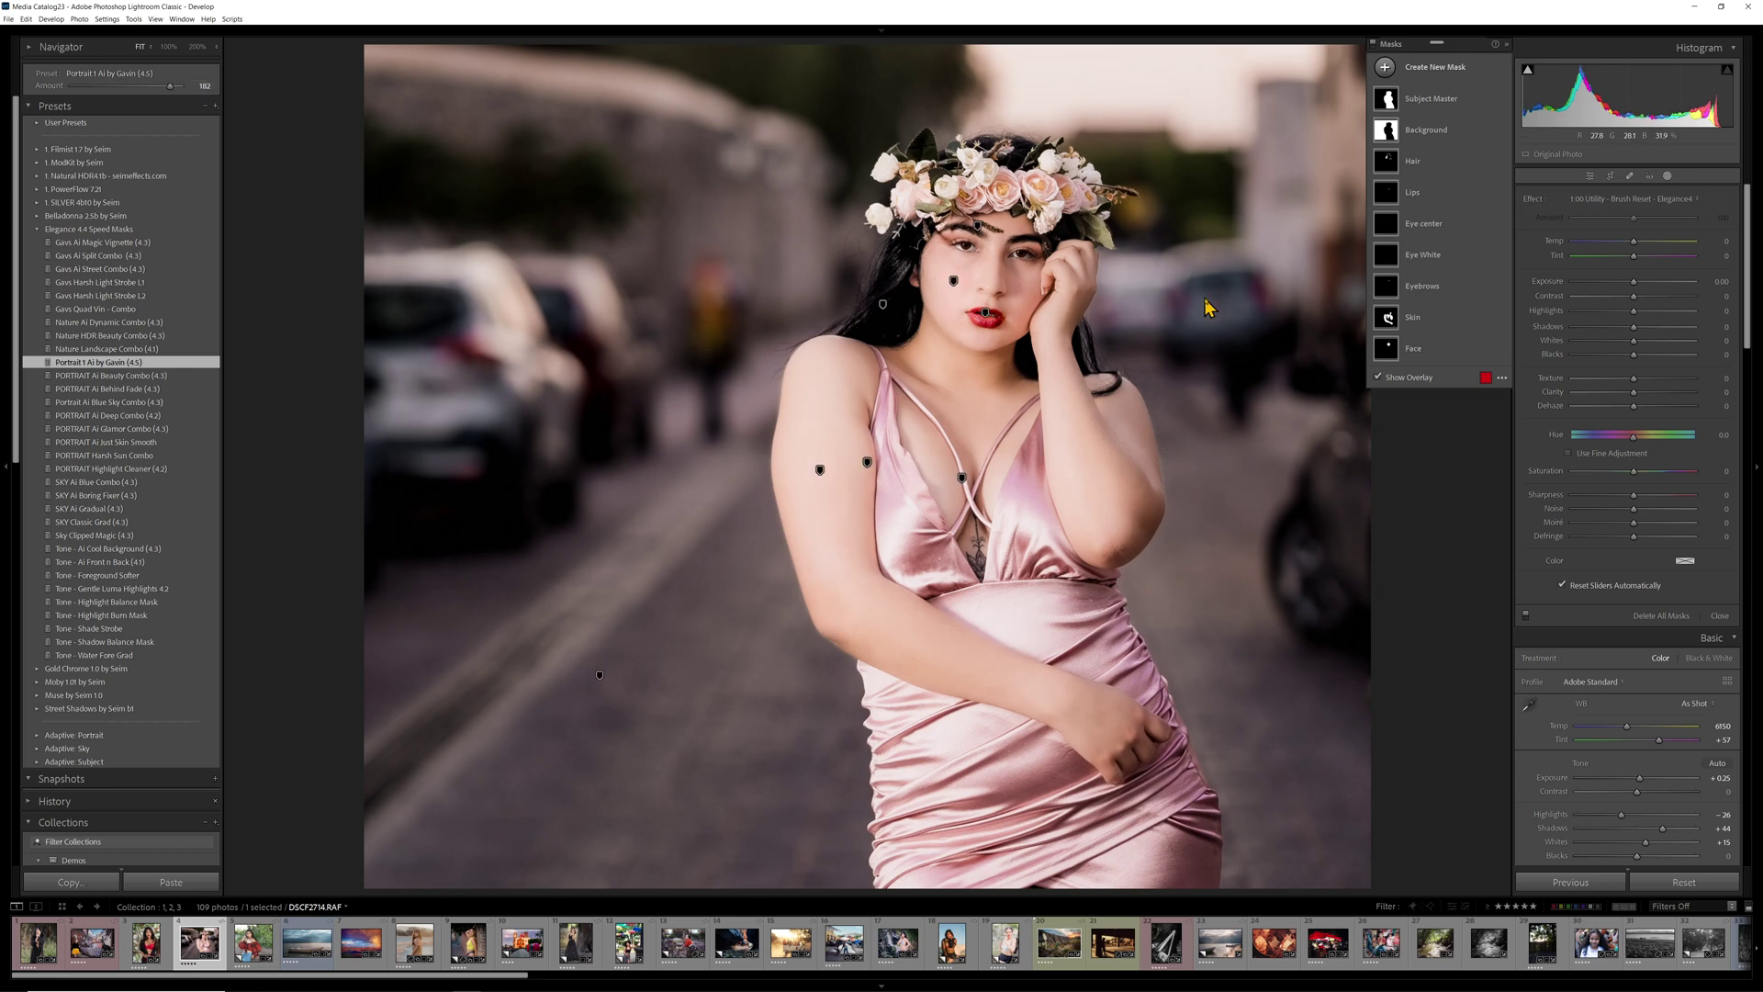
click(1125, 240)
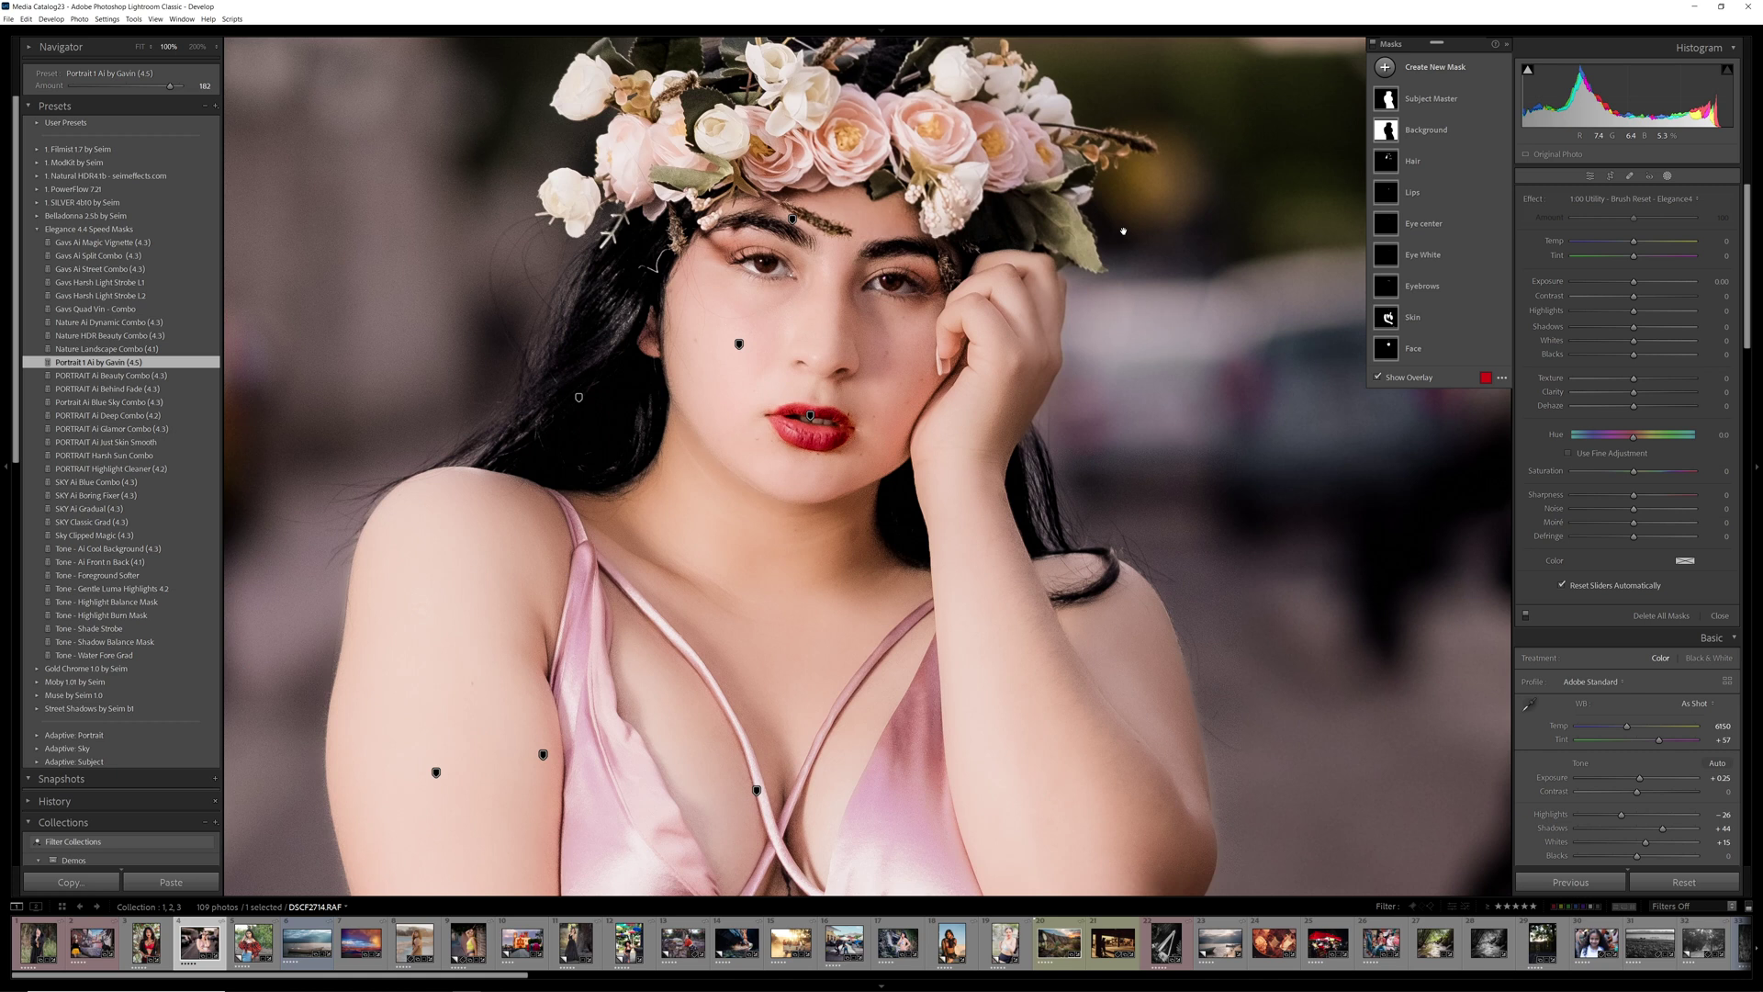
Apply the Gavs Low ISO Filmic (1.3) preset from 1. Filmist 1.7 by Seim, then zoom to the face at 100%
click(1033, 545)
click(77, 149)
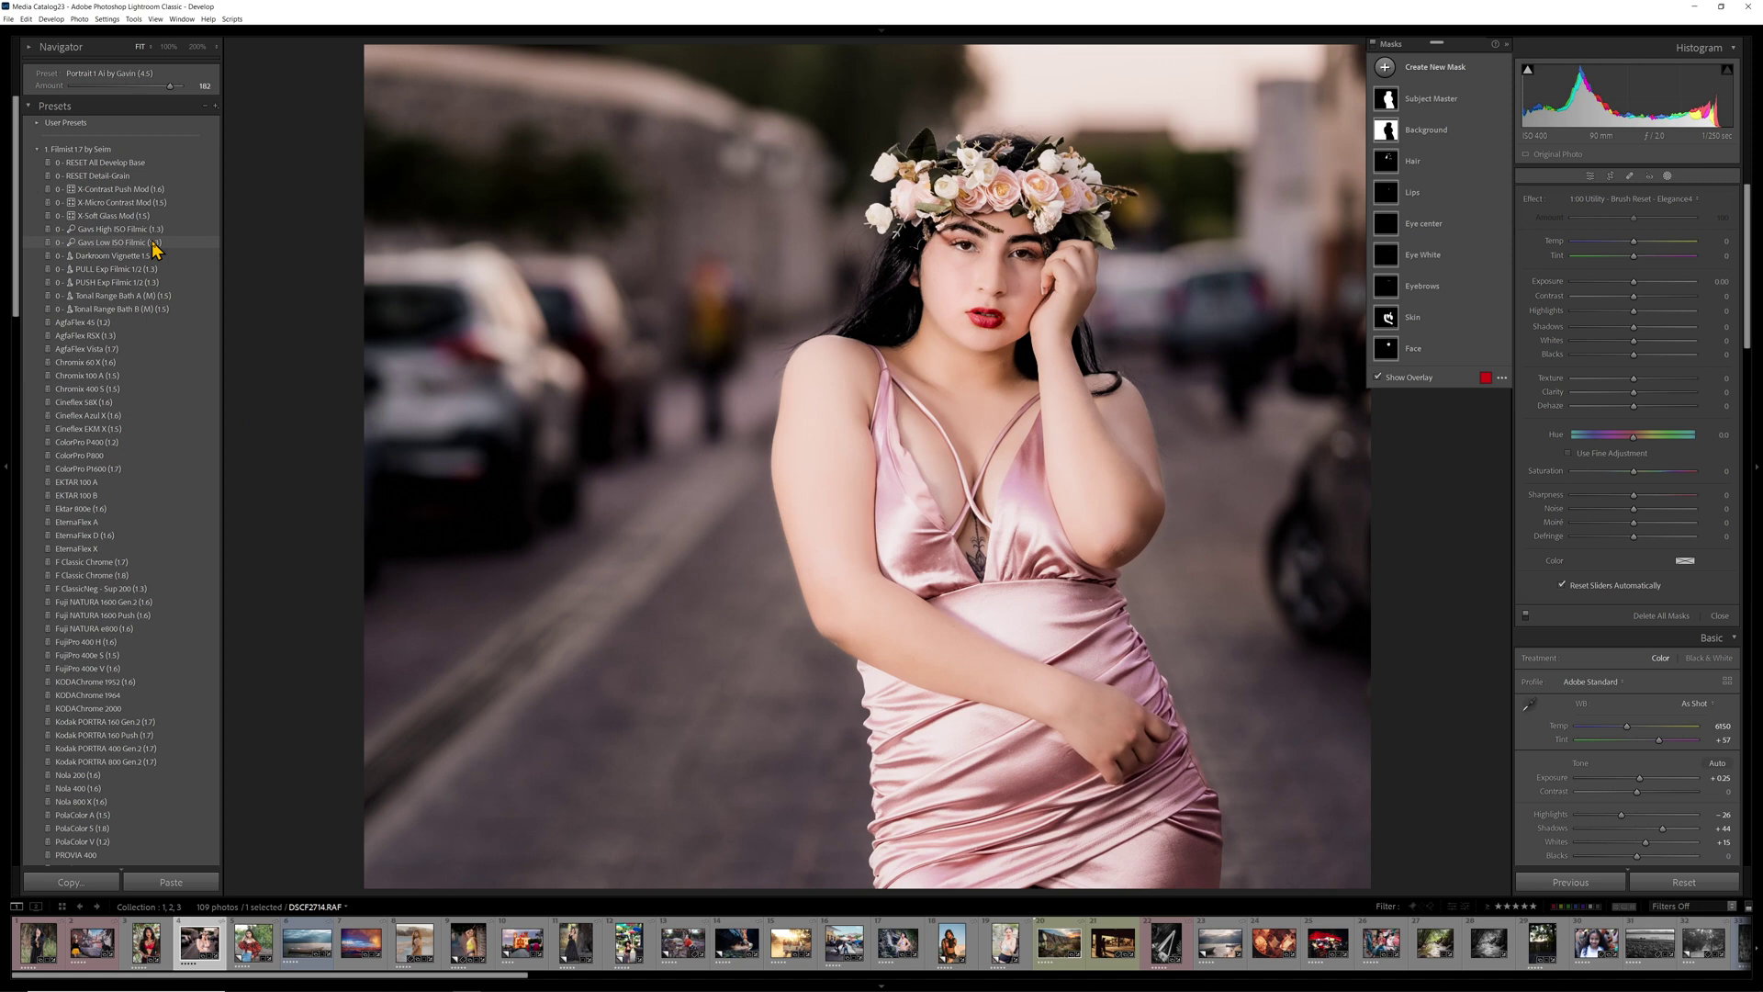
click(153, 244)
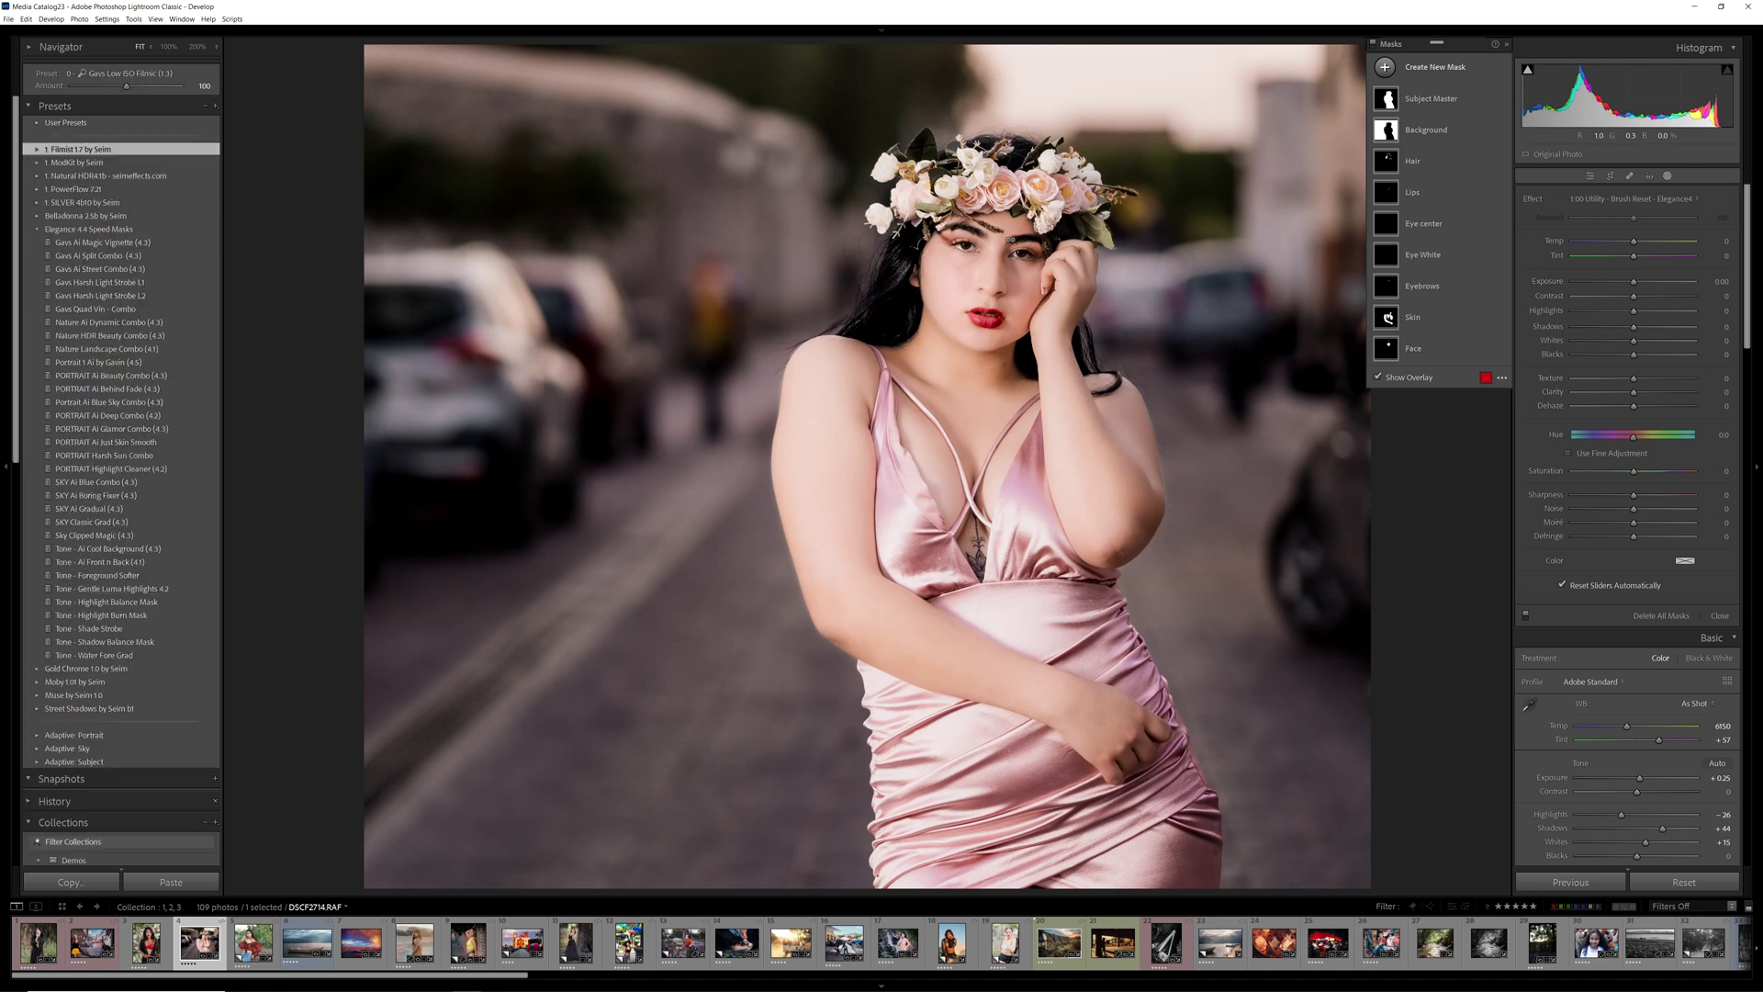
click(1018, 241)
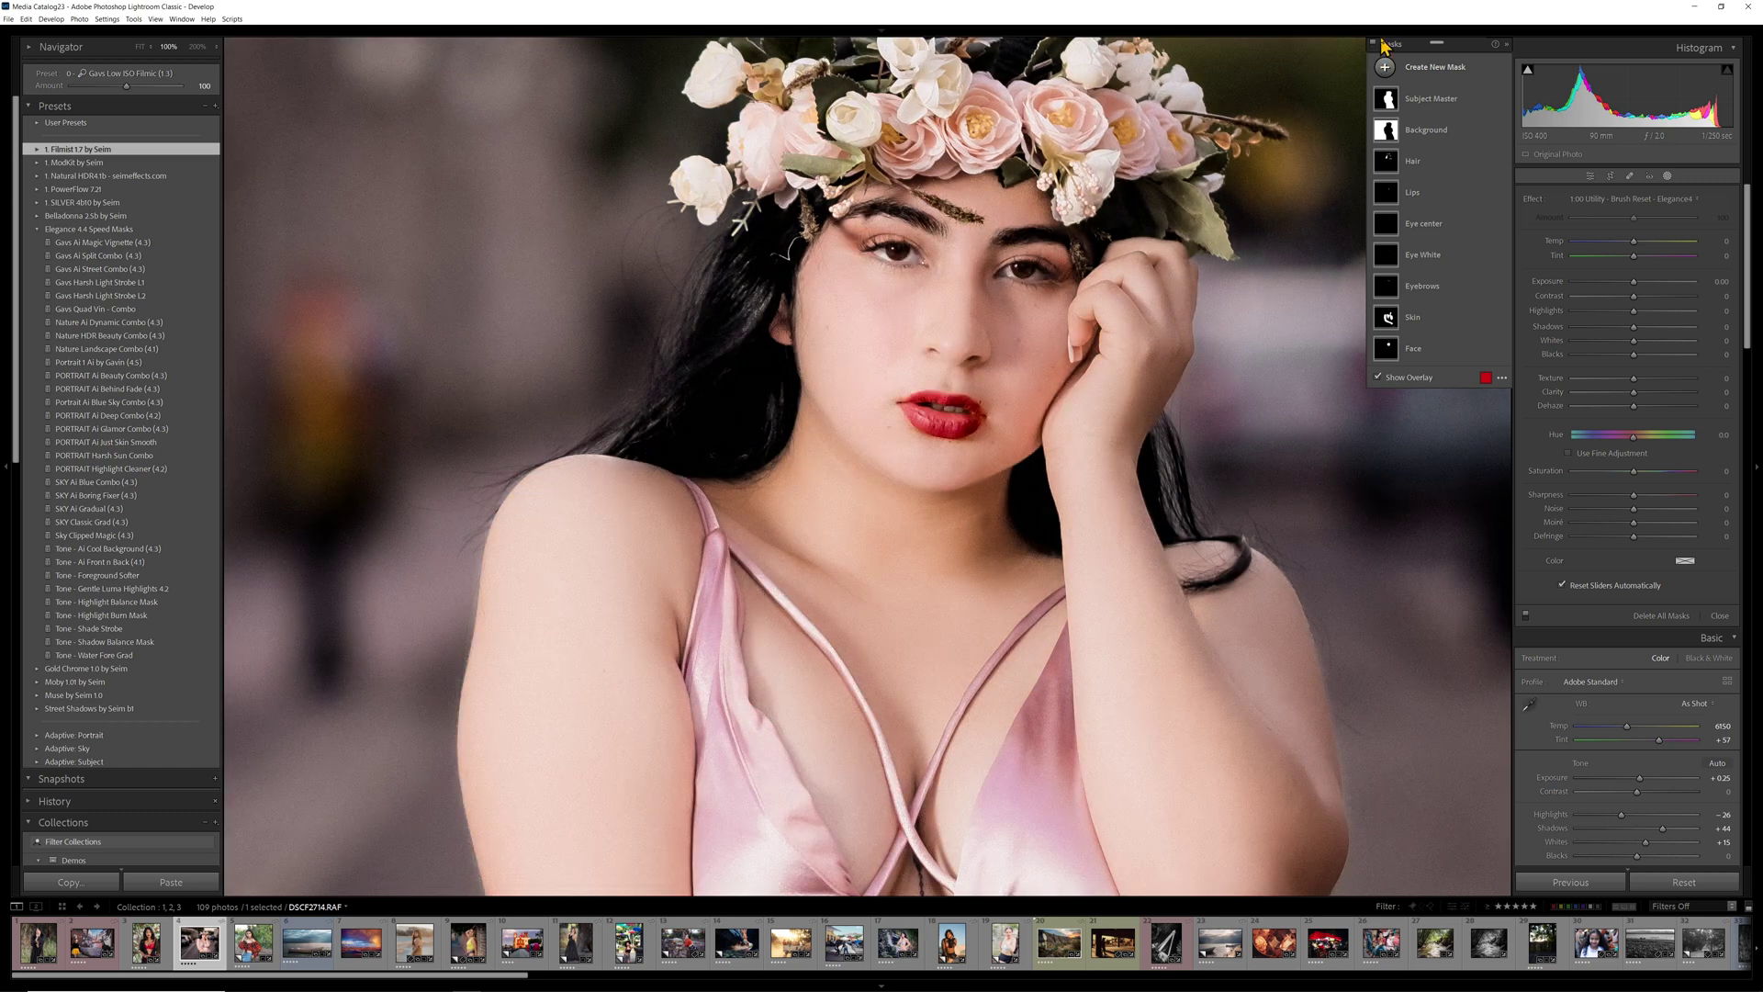
Compare with mask adjustments hidden, exit mask editing, and apply the Portrait 1 Ai by Gavin (4.5) preset
click(1372, 42)
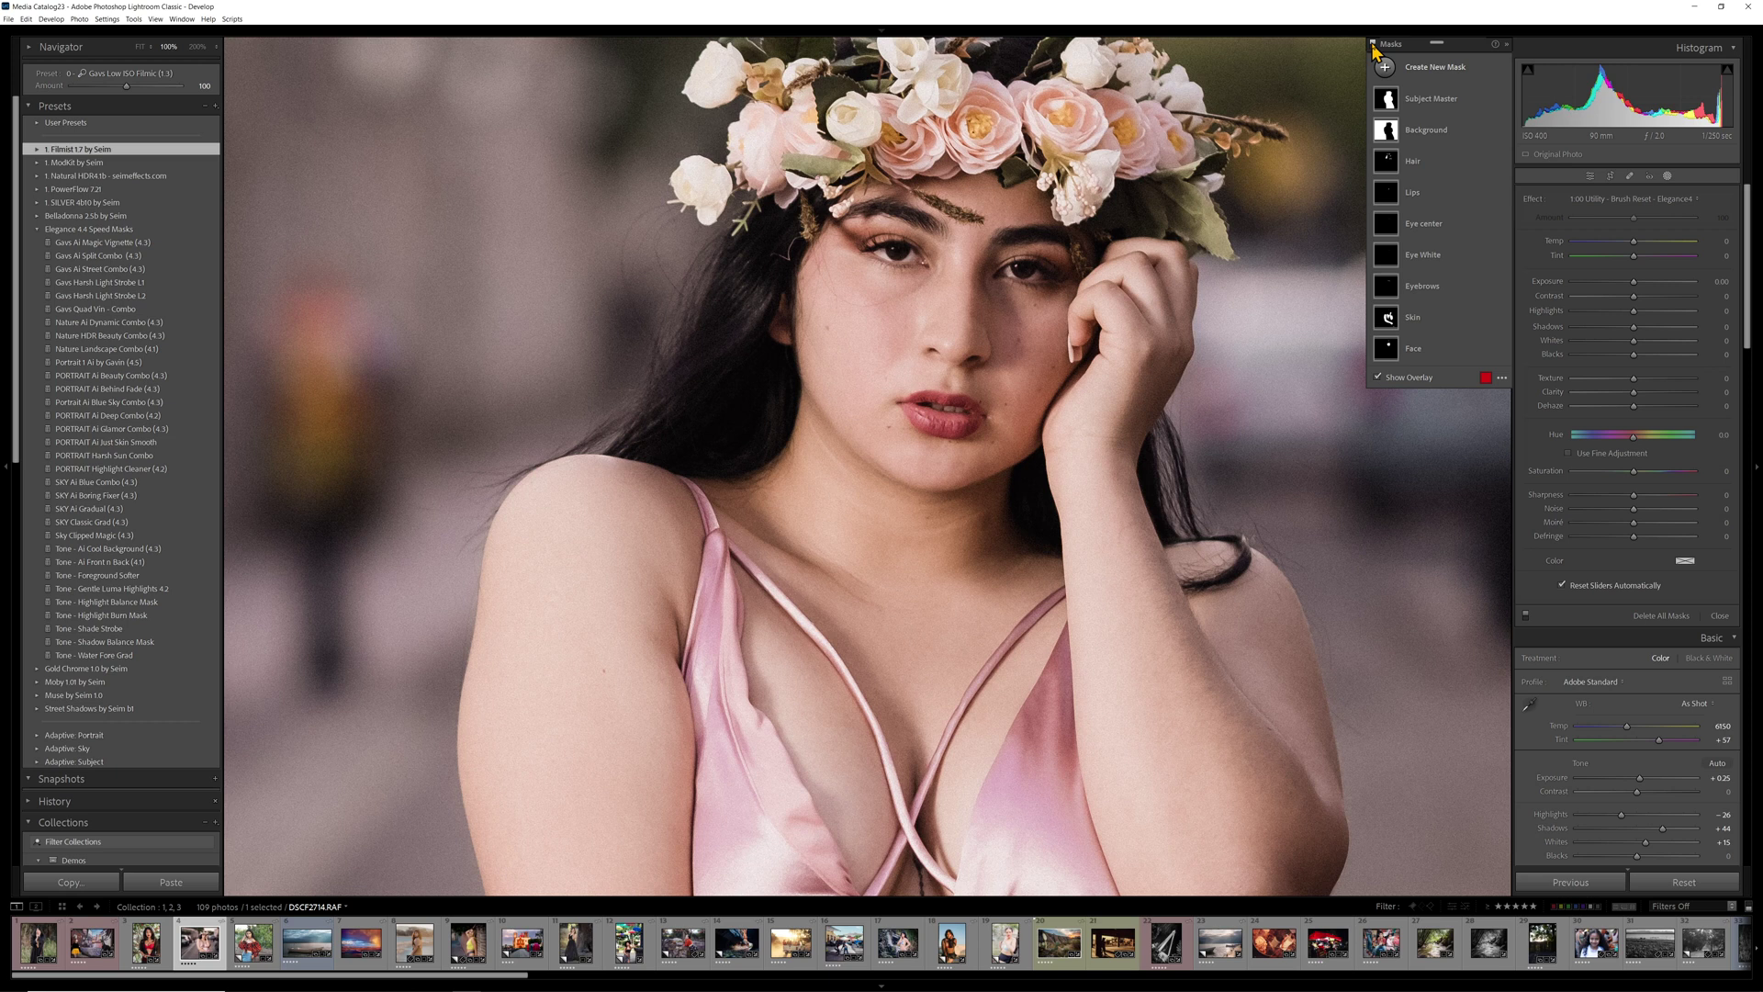
click(1373, 45)
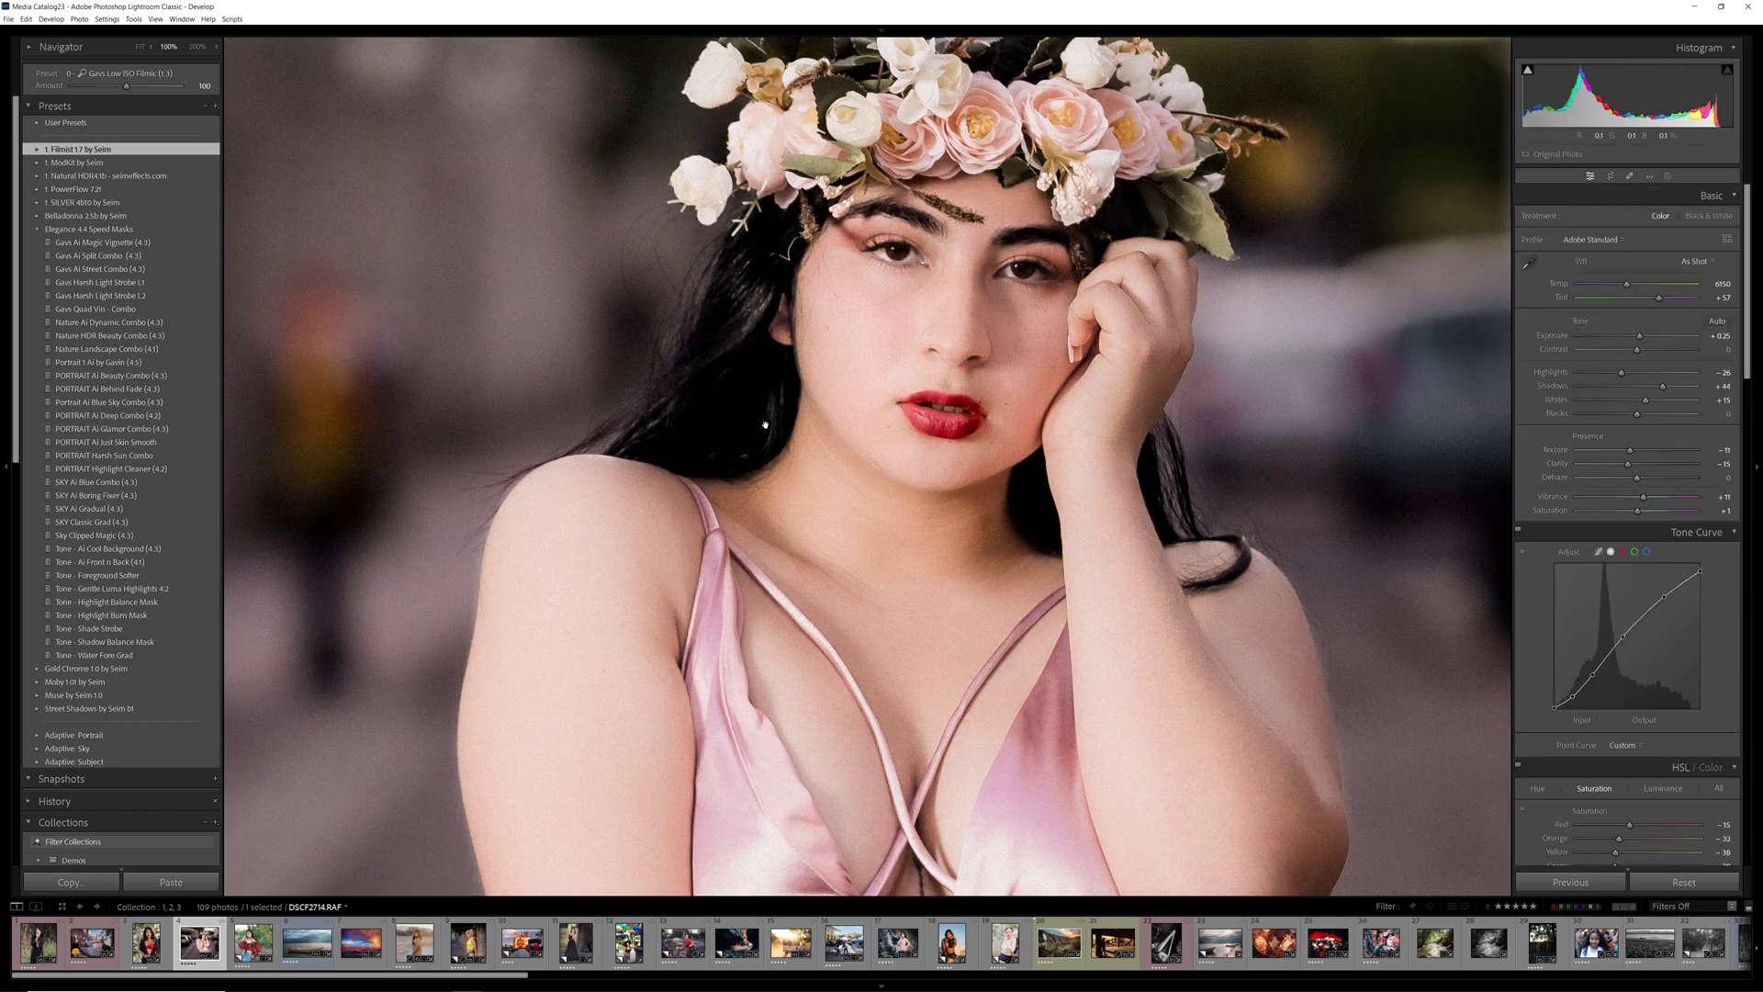
click(1215, 286)
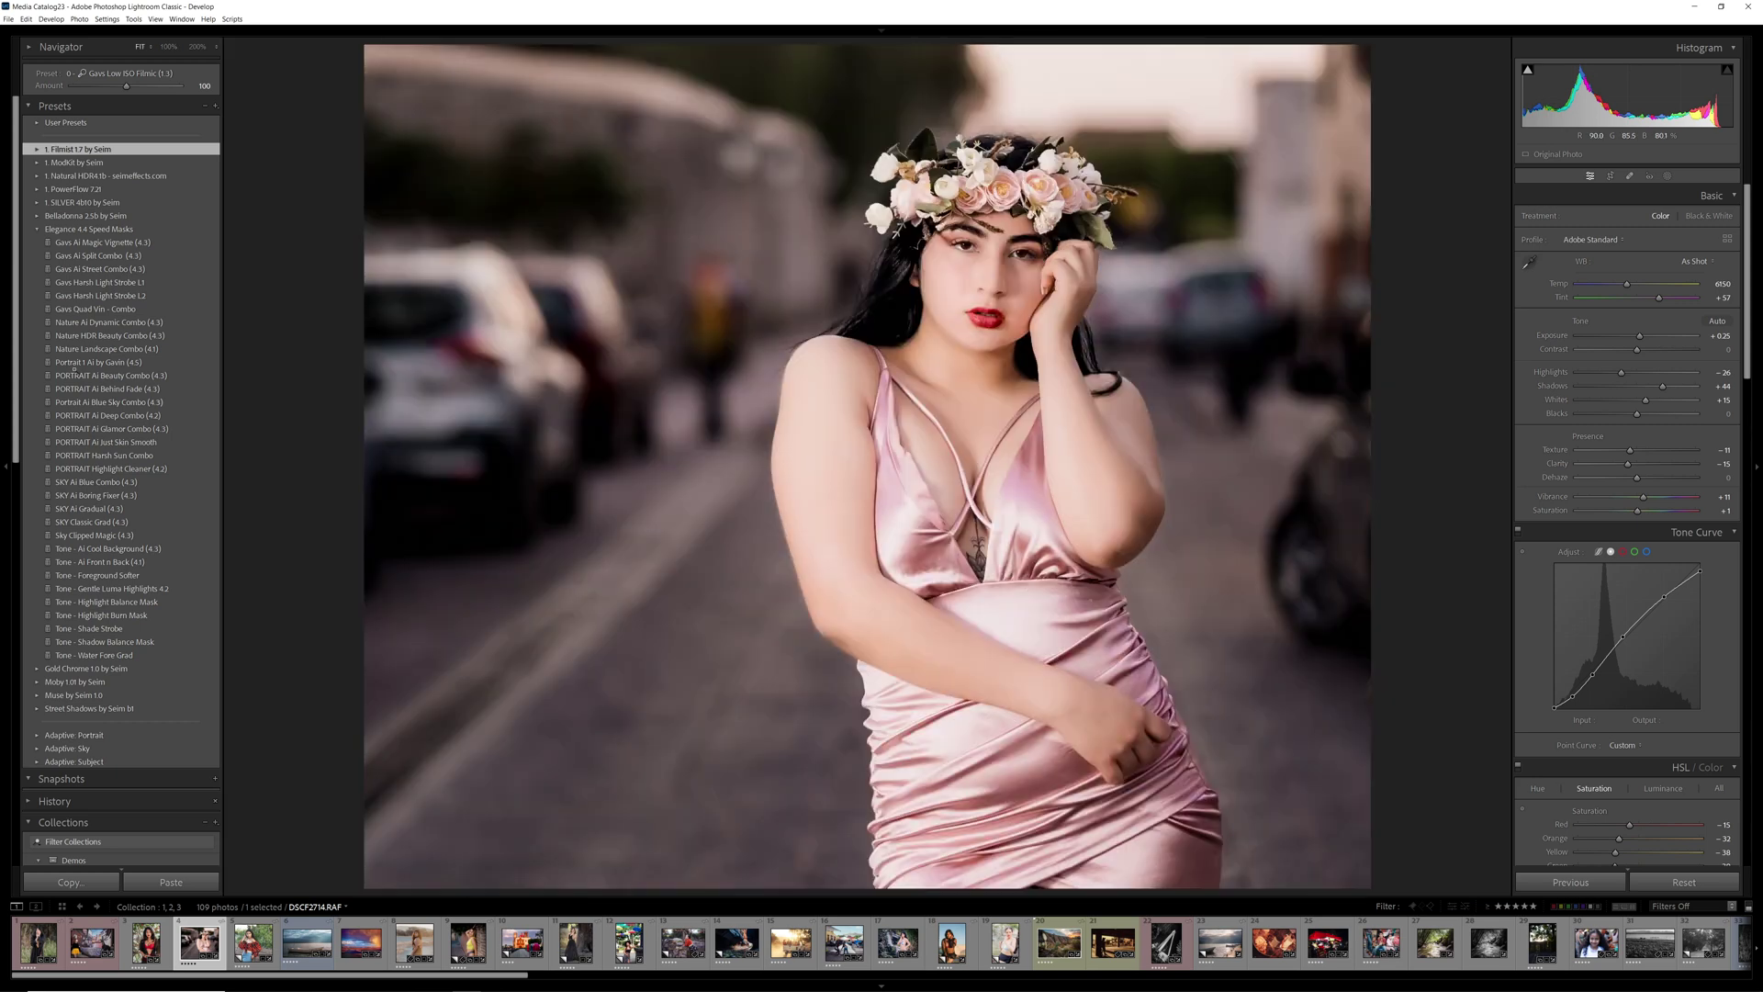
click(78, 363)
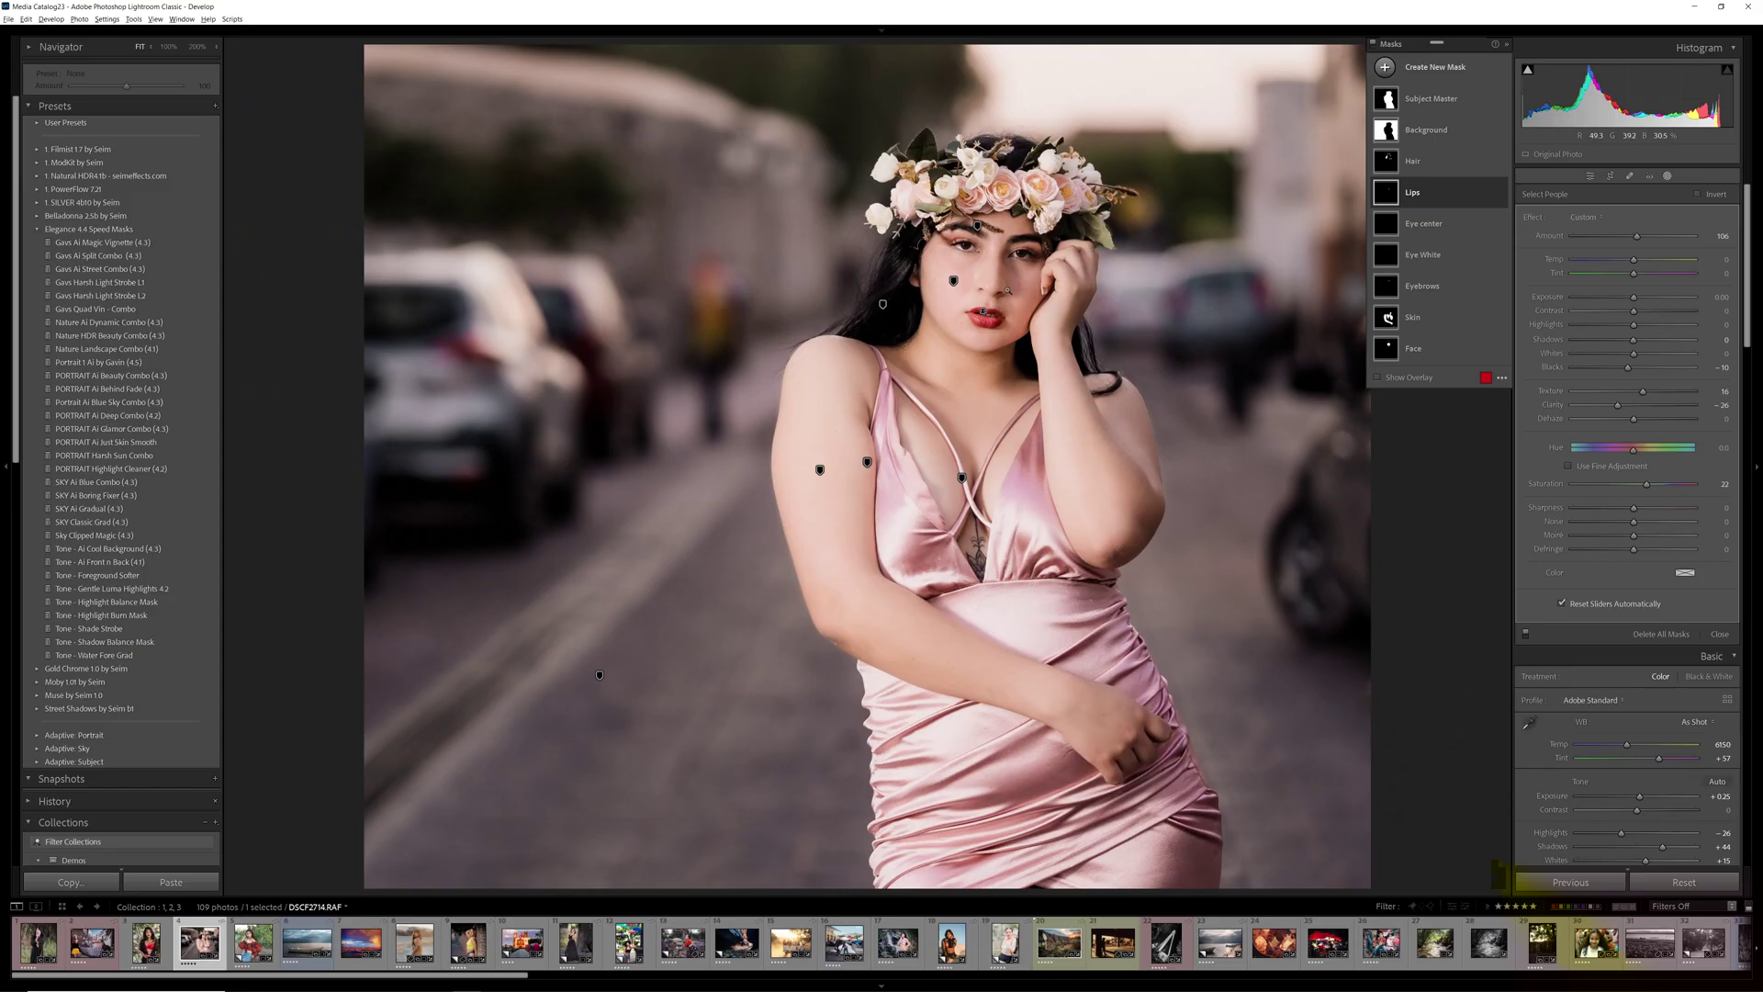
Zoom to 100% on the face and shift the Lips mask hue to about 180 for teal lips
key(z)
drag(1634, 448, 1733, 456)
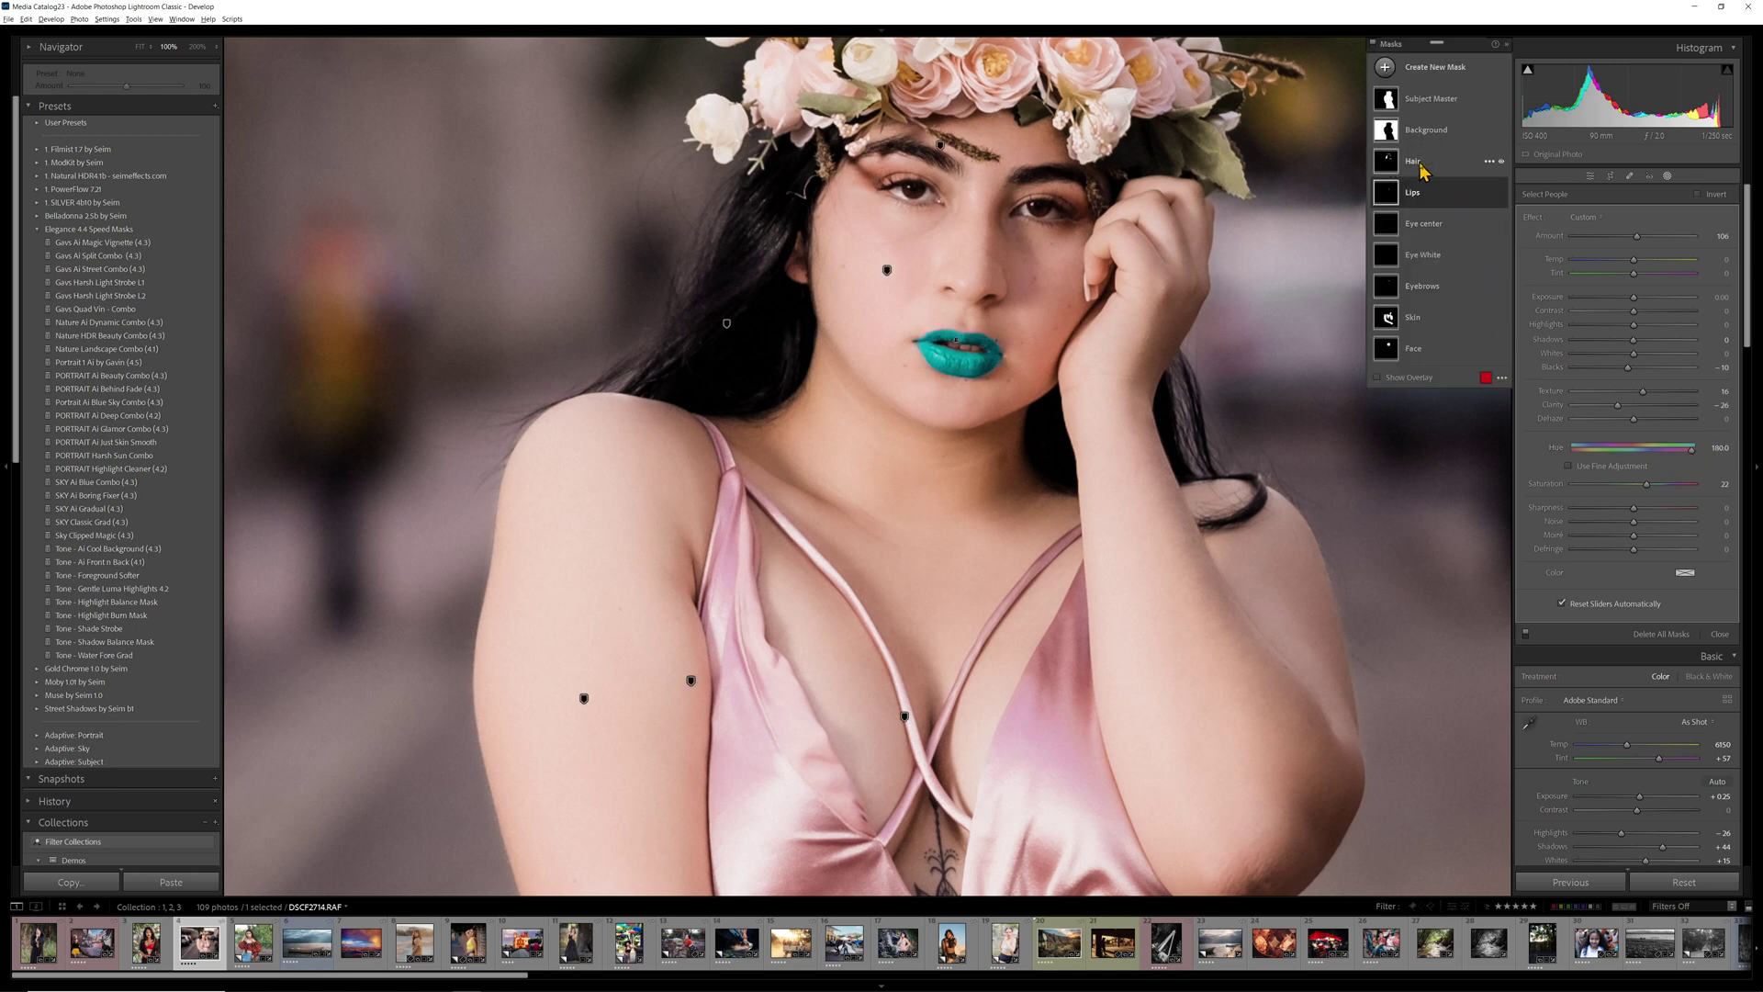
Raise the Hair mask exposure slightly, easing back after overshooting
click(1425, 163)
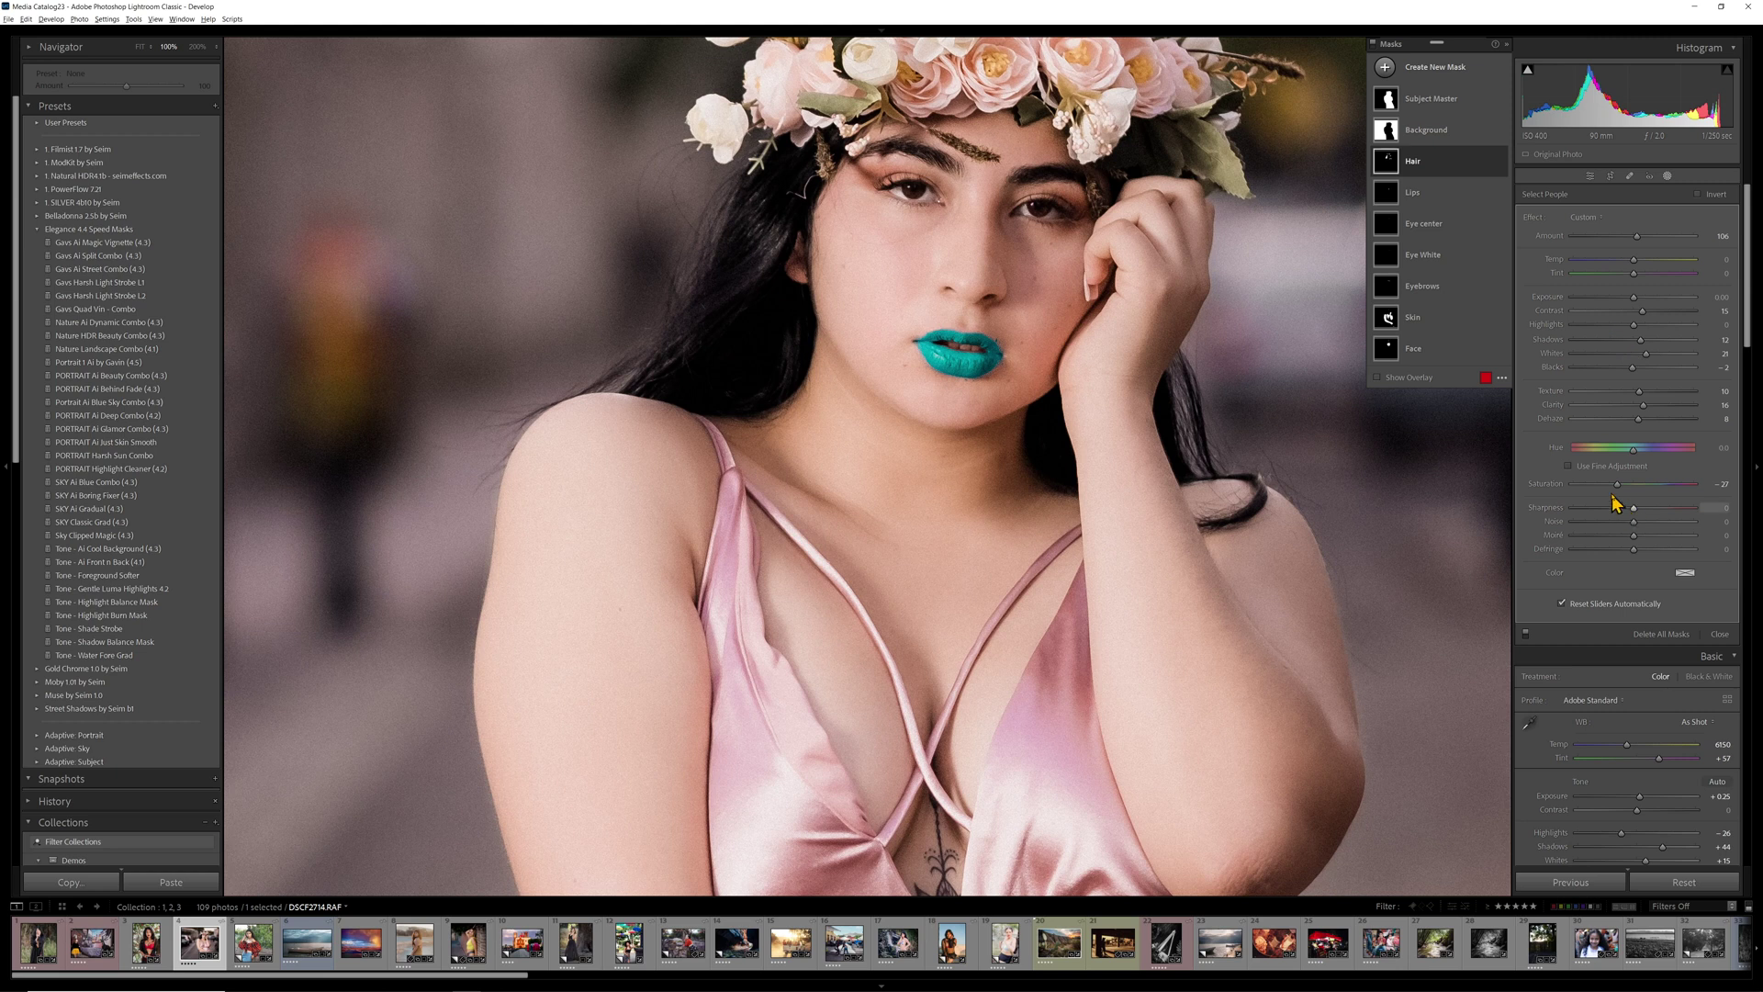
drag(1635, 298, 1643, 300)
drag(1662, 306, 1641, 313)
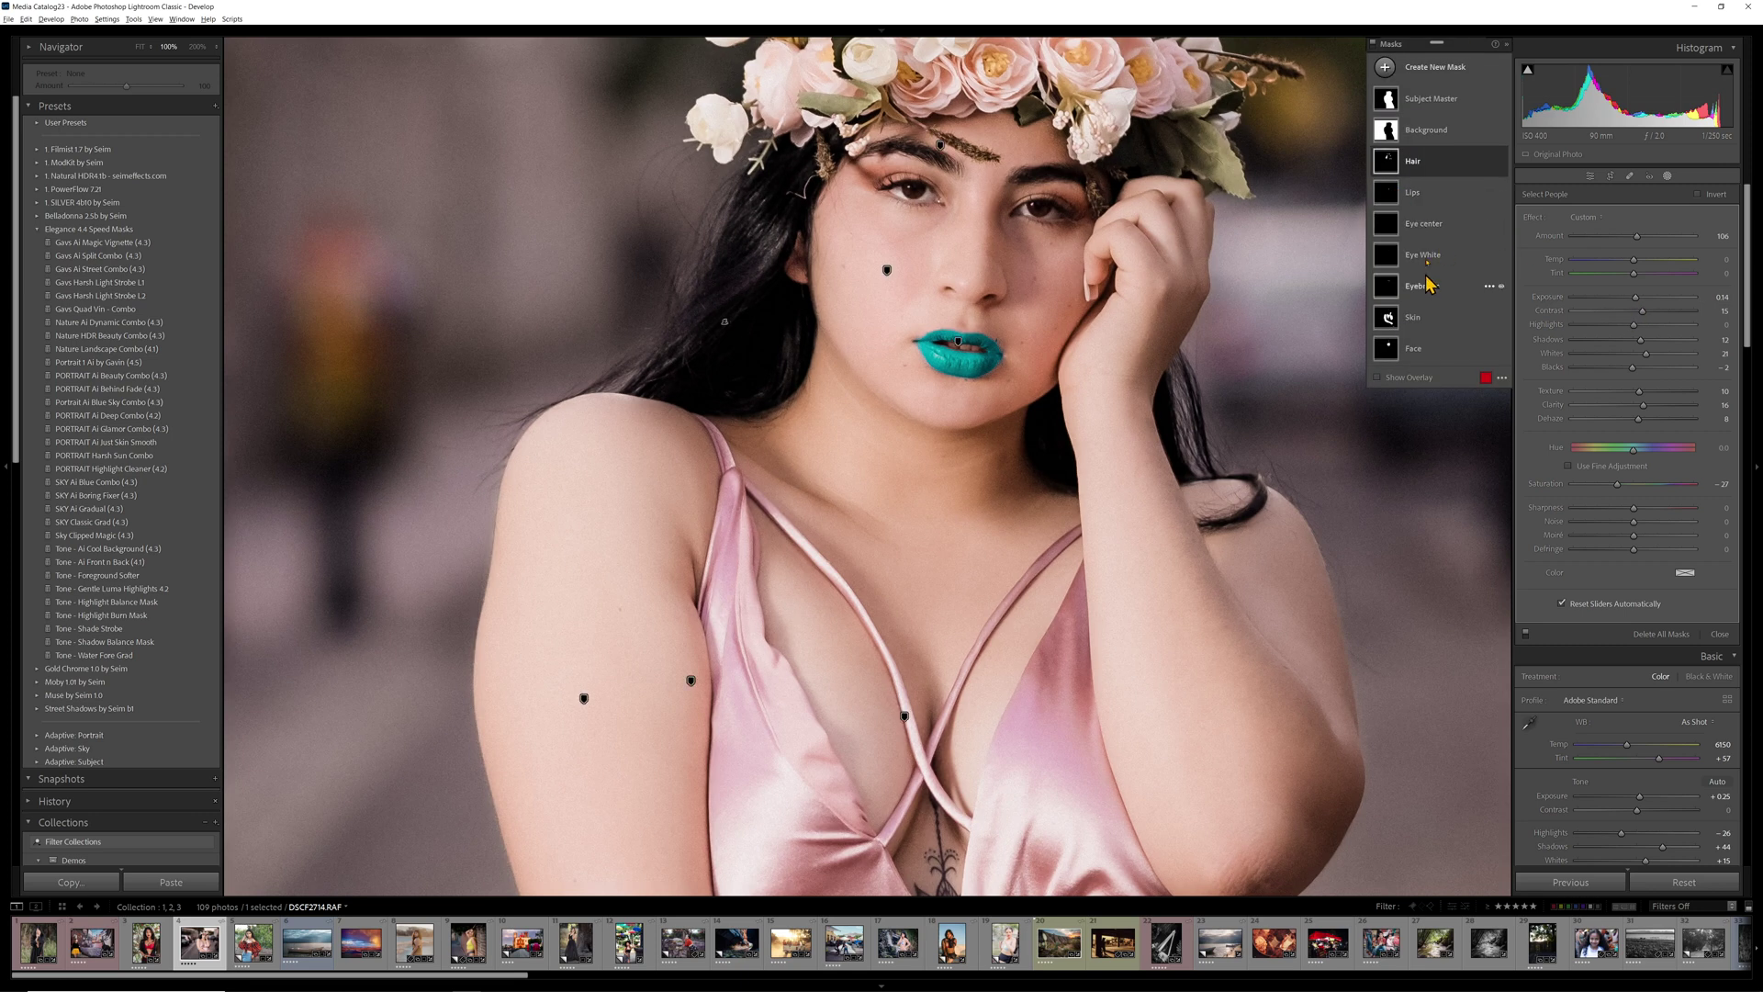
Fine-tune the Eye center mask so the irises look blue, then fit the photo and exit masking
click(1423, 225)
drag(1635, 297, 1649, 303)
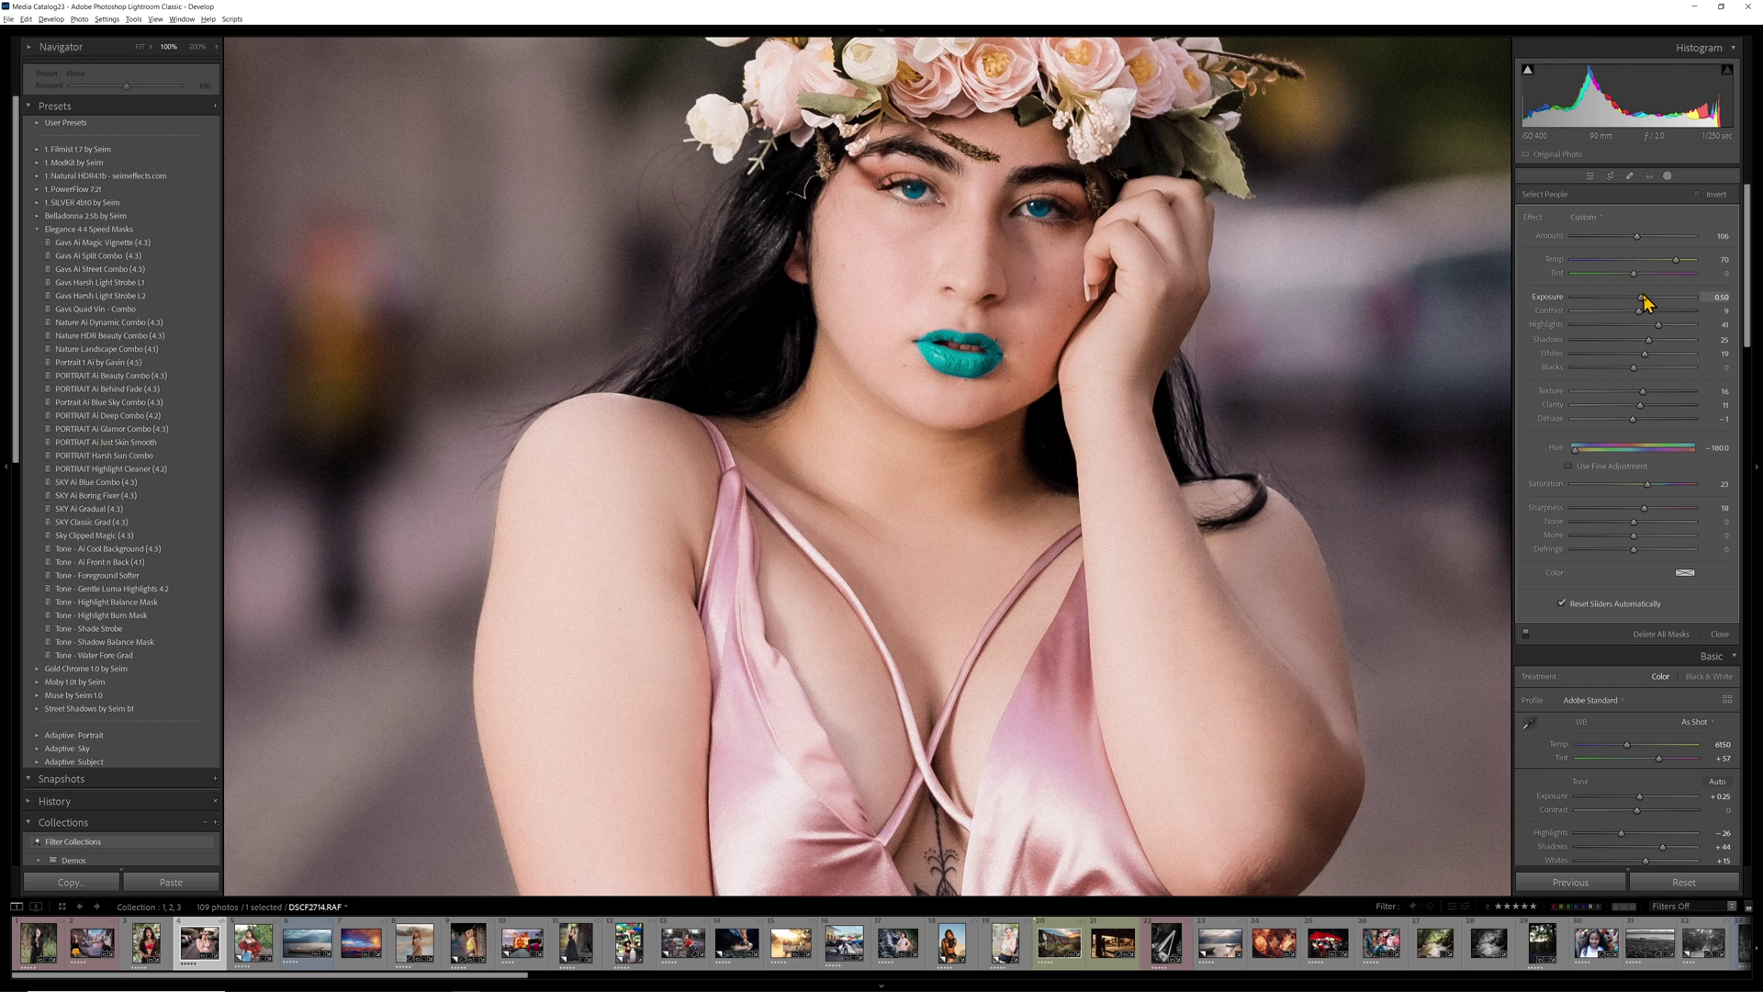
key(z)
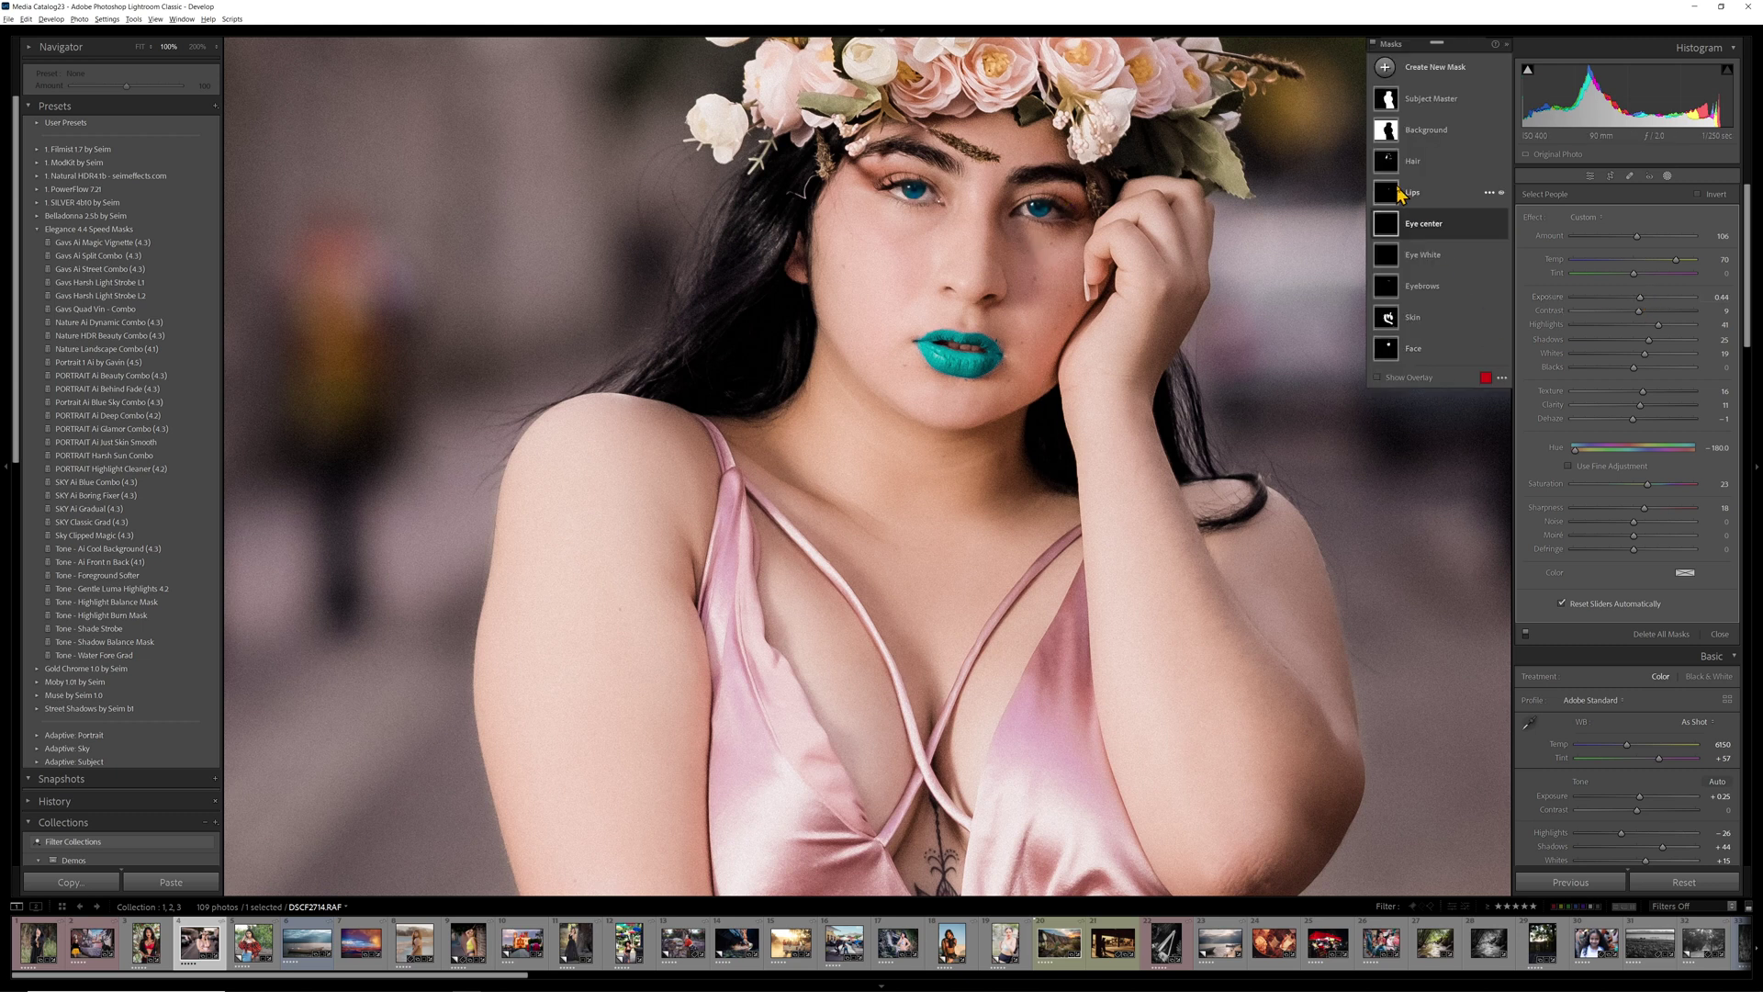
key(shift+w)
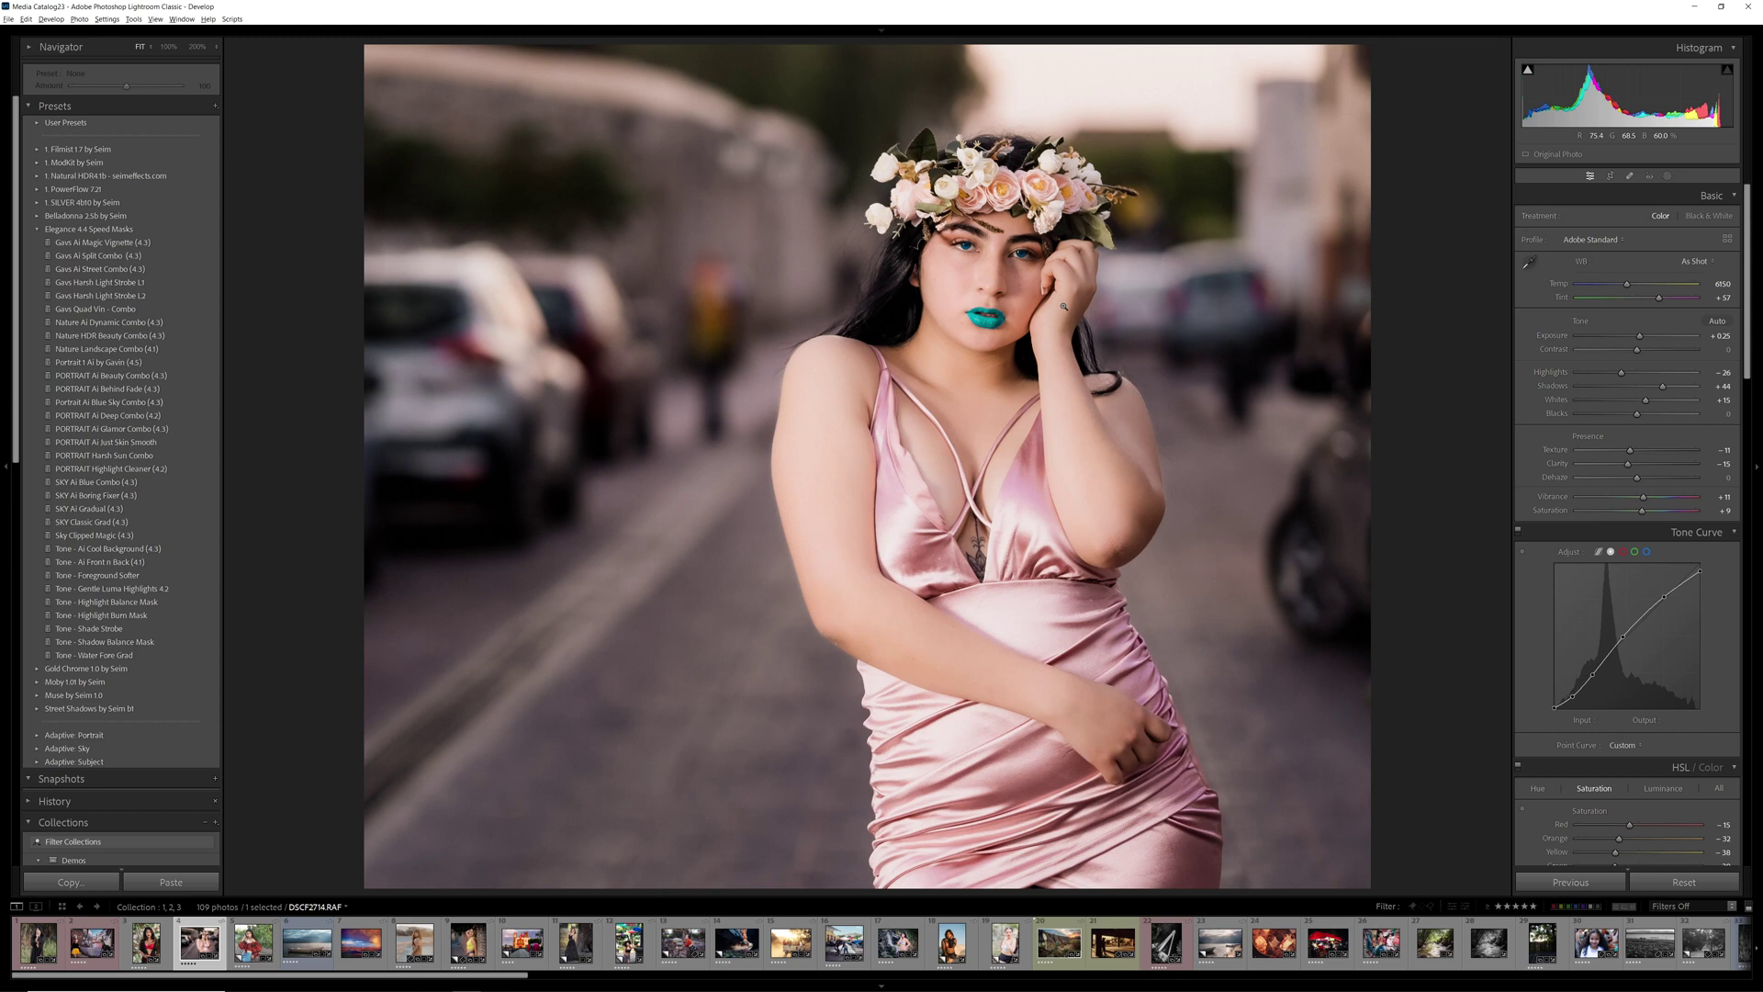